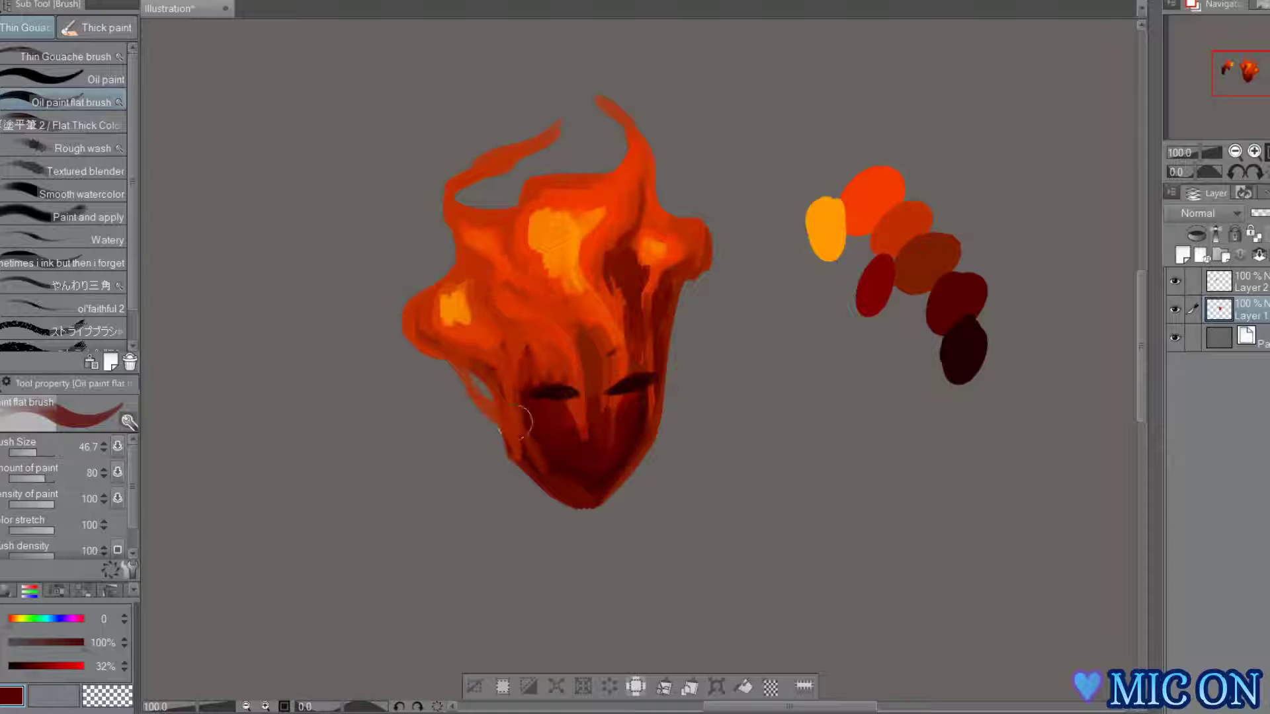
- Sample the near-black maroon swatch and shade the lower face below the eyes
{"action": "left_click", "coordinate": [979, 350], "text": "alt"}
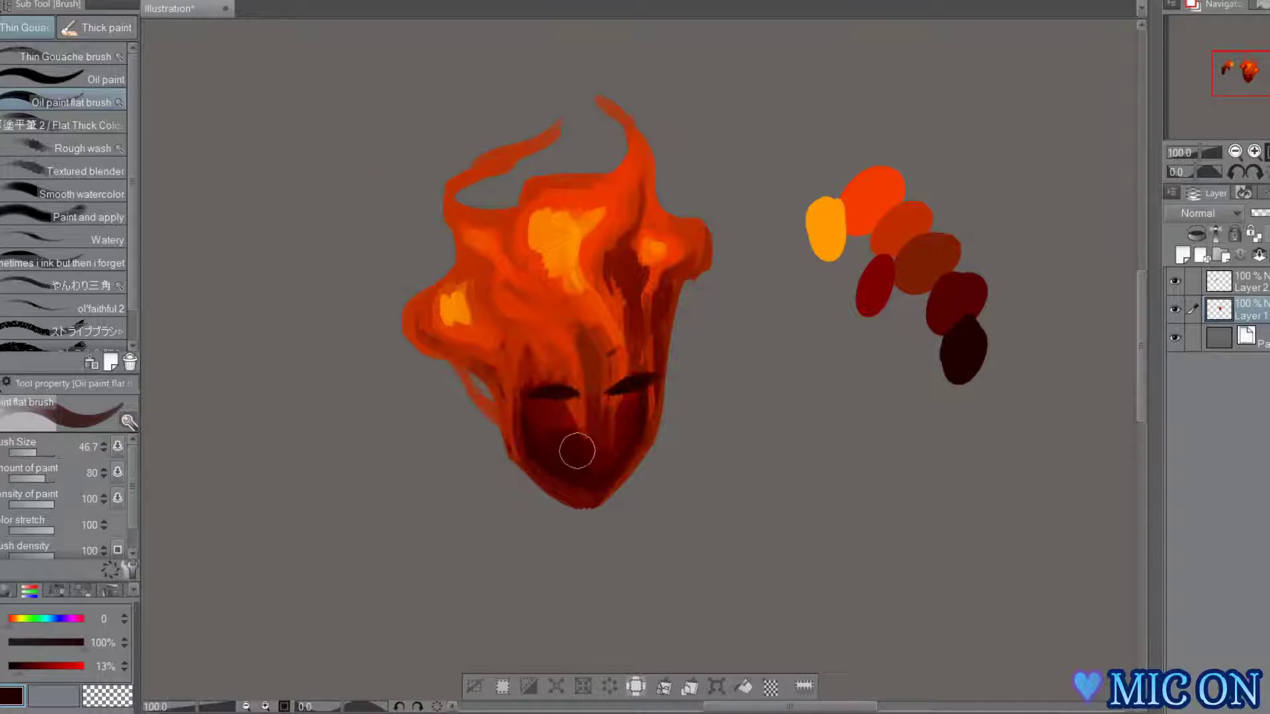
{"action": "key", "text": "h"}
{"action": "key", "text": "h"}
- Sample orange from the right-hand curl and paint over the dark strands running down from it
{"action": "left_click", "coordinate": [885, 268], "text": "alt"}
{"action": "left_click", "coordinate": [676, 273], "text": "alt"}
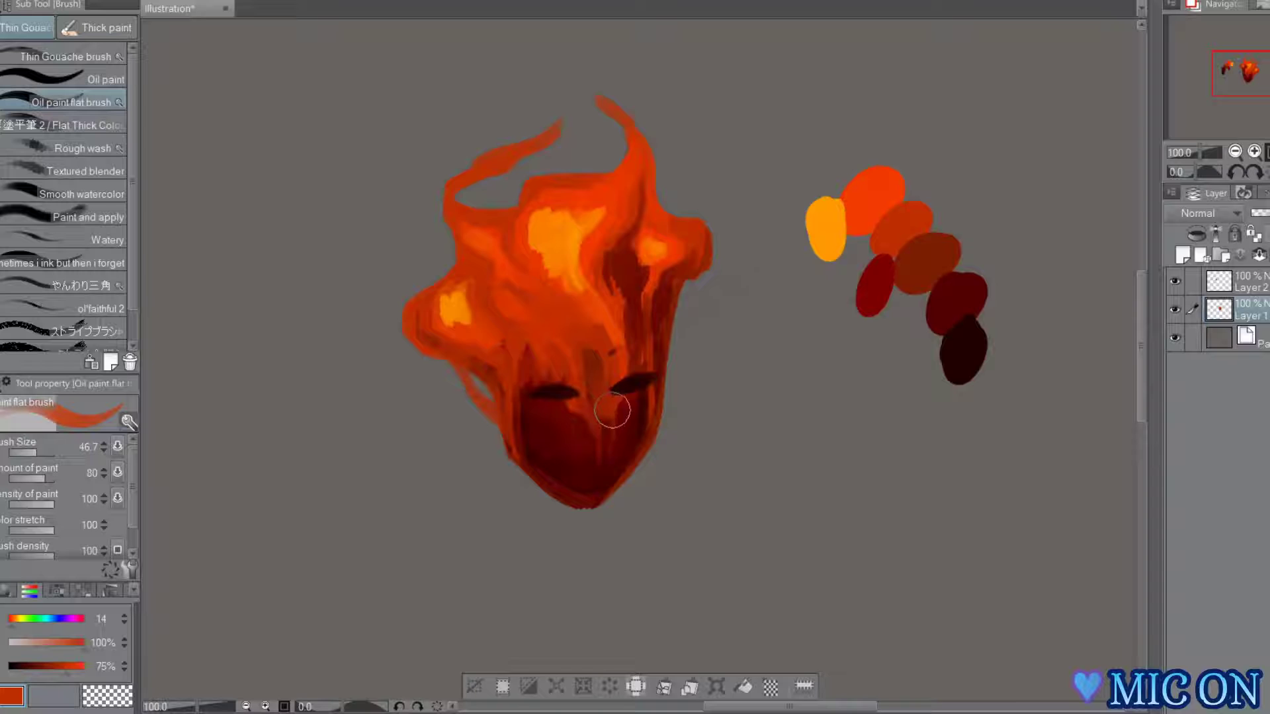
{"action": "key", "text": "h"}
{"action": "key", "text": "h"}
{"action": "key", "text": "h"}
{"action": "mouse_move", "coordinate": [630, 346]}
{"action": "left_mouse_down"}
{"action": "mouse_move", "coordinate": [598, 278]}
{"action": "mouse_move", "coordinate": [656, 274]}
{"action": "mouse_move", "coordinate": [652, 284]}
{"action": "left_mouse_up"}
- Add bright orange-red and brown swatch strokes to the right-hand curl to build its volume
{"action": "left_click", "coordinate": [402, 185], "text": "alt"}
{"action": "left_click_drag", "start_coordinate": [639, 225], "coordinate": [638, 196]}
{"action": "left_click", "coordinate": [357, 258], "text": "alt"}
{"action": "mouse_move", "coordinate": [664, 265]}
{"action": "left_mouse_down"}
{"action": "mouse_move", "coordinate": [635, 257]}
{"action": "mouse_move", "coordinate": [667, 262]}
{"action": "mouse_move", "coordinate": [634, 286]}
{"action": "left_mouse_up"}
{"action": "key", "text": "h"}
{"action": "key", "text": "h"}
- Cover the dark gap beside the right-hand curl with bright orange-red and burnt orange strokes
{"action": "left_click", "coordinate": [402, 185], "text": "alt"}
{"action": "key", "text": "h"}
{"action": "mouse_move", "coordinate": [650, 227]}
{"action": "left_mouse_down"}
{"action": "mouse_move", "coordinate": [633, 309]}
{"action": "mouse_move", "coordinate": [645, 329]}
{"action": "left_mouse_up"}
{"action": "left_click", "coordinate": [896, 244], "text": "alt"}
{"action": "left_click_drag", "start_coordinate": [671, 268], "coordinate": [652, 319]}
- Paint deep red and sampled darker strokes under the right-hand curl and down the temple and forehead
{"action": "key", "text": "h"}
{"action": "left_click", "coordinate": [402, 285], "text": "alt"}
{"action": "mouse_move", "coordinate": [584, 270]}
{"action": "left_mouse_down"}
{"action": "mouse_move", "coordinate": [615, 318]}
{"action": "mouse_move", "coordinate": [638, 314]}
{"action": "left_mouse_up"}
{"action": "mouse_move", "coordinate": [632, 304]}
{"action": "left_mouse_down"}
{"action": "mouse_move", "coordinate": [655, 347]}
{"action": "mouse_move", "coordinate": [651, 383]}
{"action": "left_mouse_up"}
{"action": "left_click", "coordinate": [644, 384], "text": "alt"}
{"action": "left_click", "coordinate": [636, 361], "text": "alt"}
{"action": "left_click_drag", "start_coordinate": [652, 324], "coordinate": [635, 381]}
{"action": "key", "text": "h"}
{"action": "left_click_drag", "start_coordinate": [592, 331], "coordinate": [595, 380]}
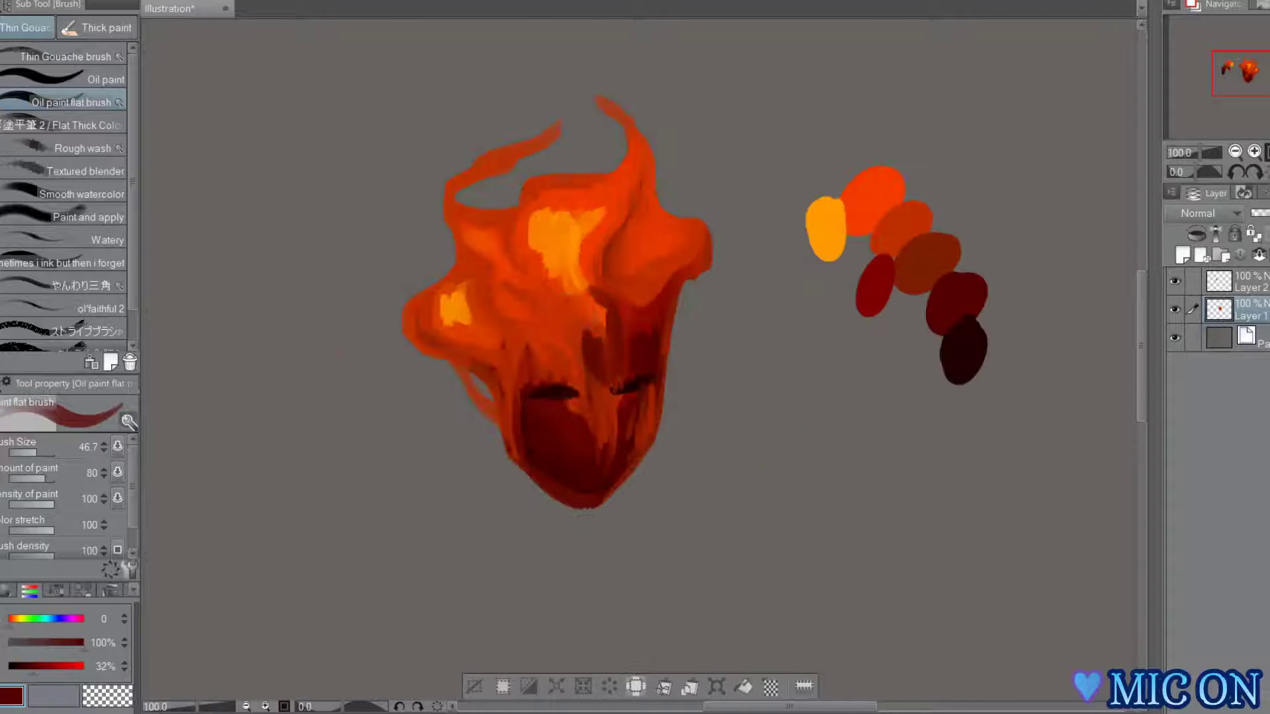
- Block in the forehead and whole face as one solid dark red oval shape
{"action": "left_click_drag", "start_coordinate": [602, 291], "coordinate": [530, 371]}
{"action": "left_click_drag", "start_coordinate": [562, 278], "coordinate": [582, 311]}
{"action": "mouse_move", "coordinate": [635, 291]}
{"action": "left_mouse_down"}
{"action": "mouse_move", "coordinate": [650, 358]}
{"action": "mouse_move", "coordinate": [629, 317]}
{"action": "mouse_move", "coordinate": [635, 327]}
{"action": "mouse_move", "coordinate": [655, 291]}
{"action": "mouse_move", "coordinate": [688, 311]}
{"action": "left_mouse_up"}
{"action": "key", "text": "h"}
{"action": "key", "text": "h"}
{"action": "mouse_move", "coordinate": [502, 377]}
{"action": "left_mouse_down"}
{"action": "mouse_move", "coordinate": [523, 424]}
{"action": "mouse_move", "coordinate": [604, 340]}
{"action": "mouse_move", "coordinate": [681, 364]}
{"action": "mouse_move", "coordinate": [717, 414]}
{"action": "mouse_move", "coordinate": [658, 428]}
{"action": "left_mouse_up"}
{"action": "key", "text": "h"}
{"action": "key", "text": "h"}
- Reduce the brush size to 19.7 and repaint the eyes with the near-black maroon swatch
{"action": "left_click", "coordinate": [948, 344], "text": "alt"}
{"action": "key", "text": "h"}
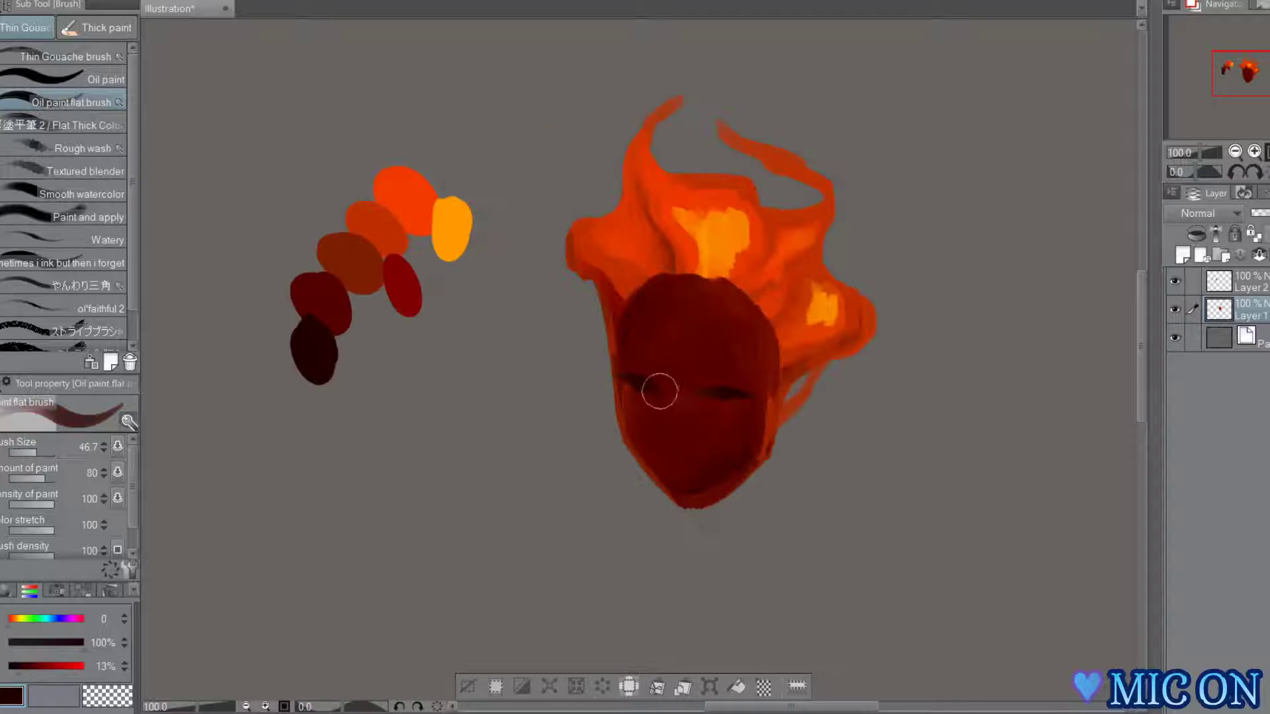
{"action": "key", "text": "bracketleft"}
{"action": "key", "text": "bracketleft"}
{"action": "key", "text": "bracketleft"}
{"action": "left_click_drag", "start_coordinate": [651, 384], "coordinate": [669, 399]}
{"action": "key", "text": "h"}
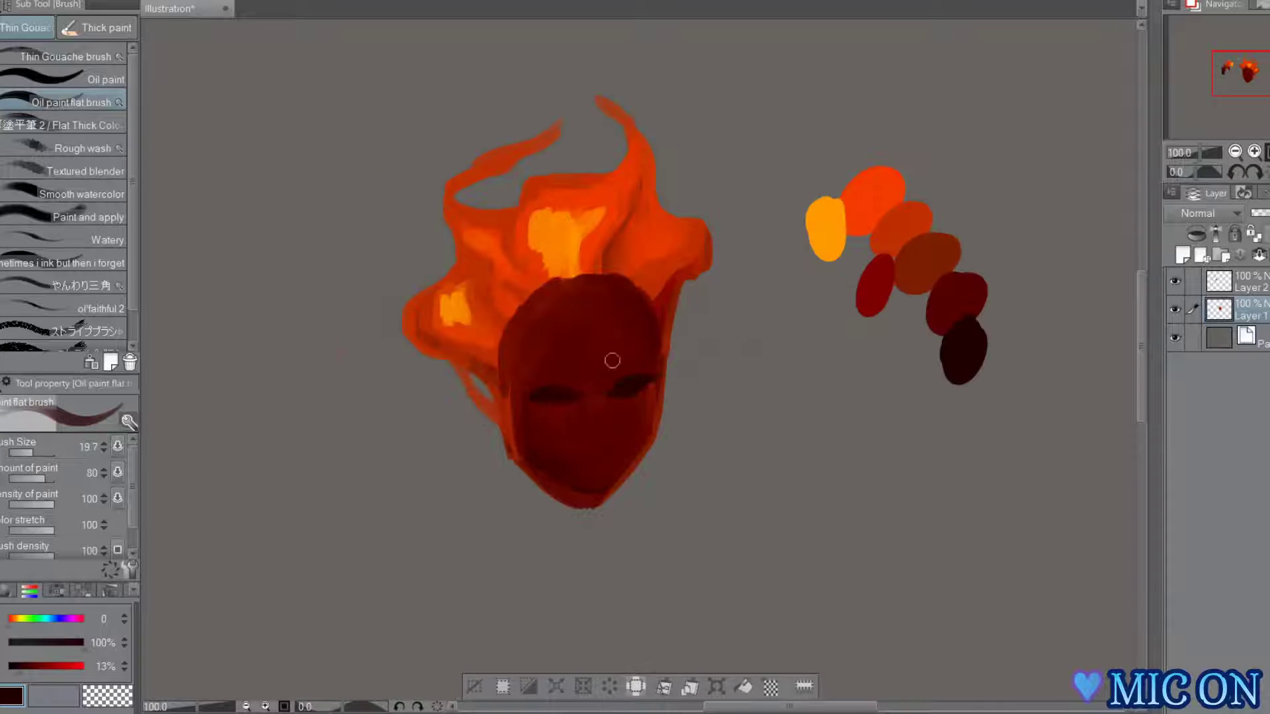
{"action": "key", "text": "h"}
{"action": "left_click", "coordinate": [732, 405], "text": "alt"}
{"action": "key", "text": "h"}
- Trim the bottom edge of the chin by painting with transparent colour
{"action": "left_click", "coordinate": [506, 385], "text": "alt"}
{"action": "key", "text": "c"}
{"action": "left_click_drag", "start_coordinate": [536, 499], "coordinate": [617, 504]}
{"action": "key", "text": "c"}
- Enlarge the brush to 38.1 and paint red over the left temple and the gap in the left side hair
{"action": "left_click", "coordinate": [36, 453]}
{"action": "left_click_drag", "start_coordinate": [496, 359], "coordinate": [516, 397]}
{"action": "left_click_drag", "start_coordinate": [505, 332], "coordinate": [529, 384]}
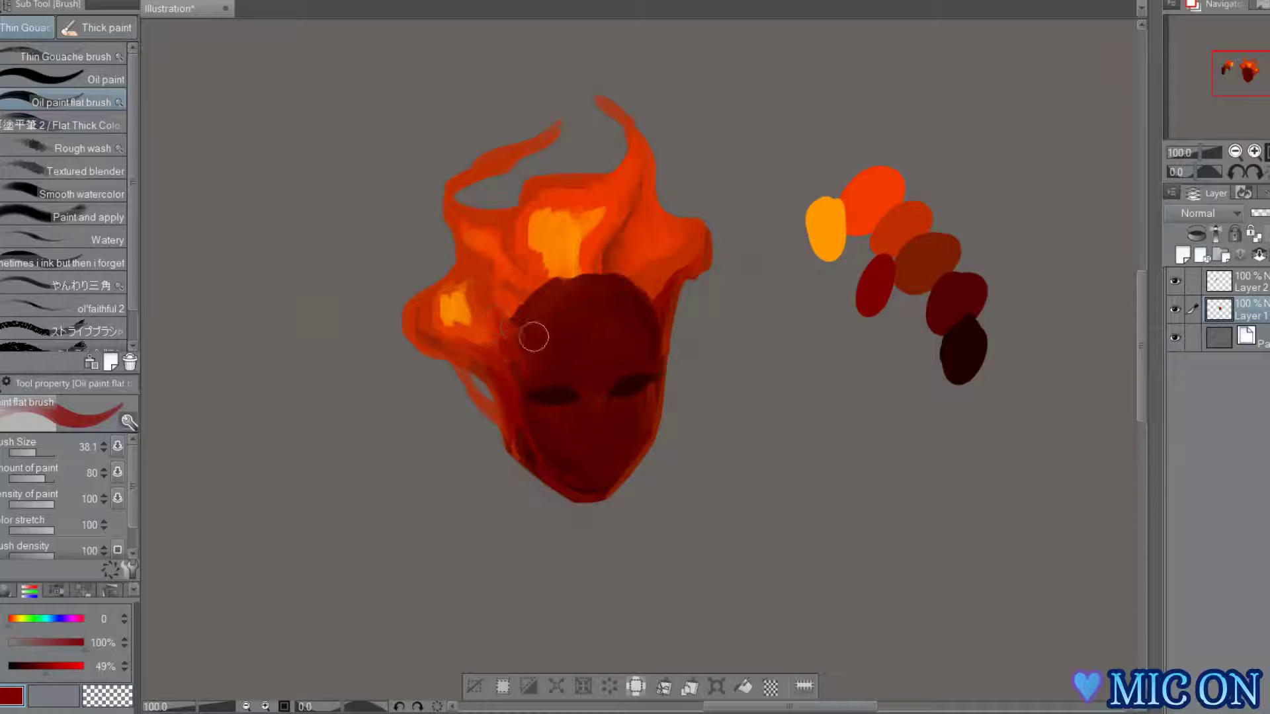
{"action": "left_click_drag", "start_coordinate": [511, 308], "coordinate": [539, 351]}
{"action": "key", "text": "h"}
{"action": "key", "text": "h"}
{"action": "mouse_move", "coordinate": [463, 372]}
{"action": "left_mouse_down"}
{"action": "mouse_move", "coordinate": [512, 443]}
{"action": "mouse_move", "coordinate": [532, 451]}
{"action": "mouse_move", "coordinate": [488, 397]}
{"action": "mouse_move", "coordinate": [510, 411]}
{"action": "left_mouse_up"}
- Sample the face's dark red and shade the side hair beside the left temple
{"action": "left_click", "coordinate": [540, 424], "text": "alt"}
{"action": "key", "text": "h"}
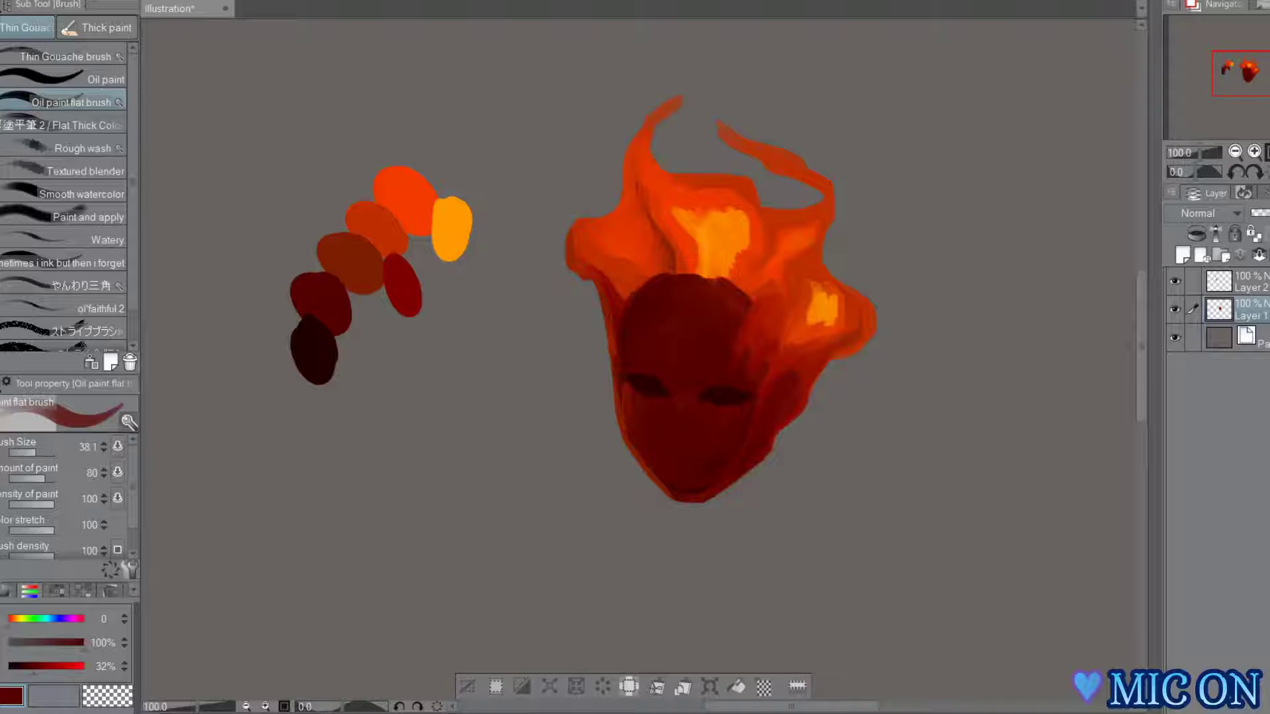
{"action": "key", "text": "h"}
{"action": "mouse_move", "coordinate": [483, 338]}
{"action": "left_mouse_down"}
{"action": "mouse_move", "coordinate": [506, 304]}
{"action": "mouse_move", "coordinate": [518, 399]}
{"action": "left_mouse_up"}
- Paint burnt orange strands along the left hairline and break up the central hairline with sampled dark red
{"action": "left_click", "coordinate": [903, 224], "text": "alt"}
{"action": "left_click_drag", "start_coordinate": [539, 299], "coordinate": [532, 264]}
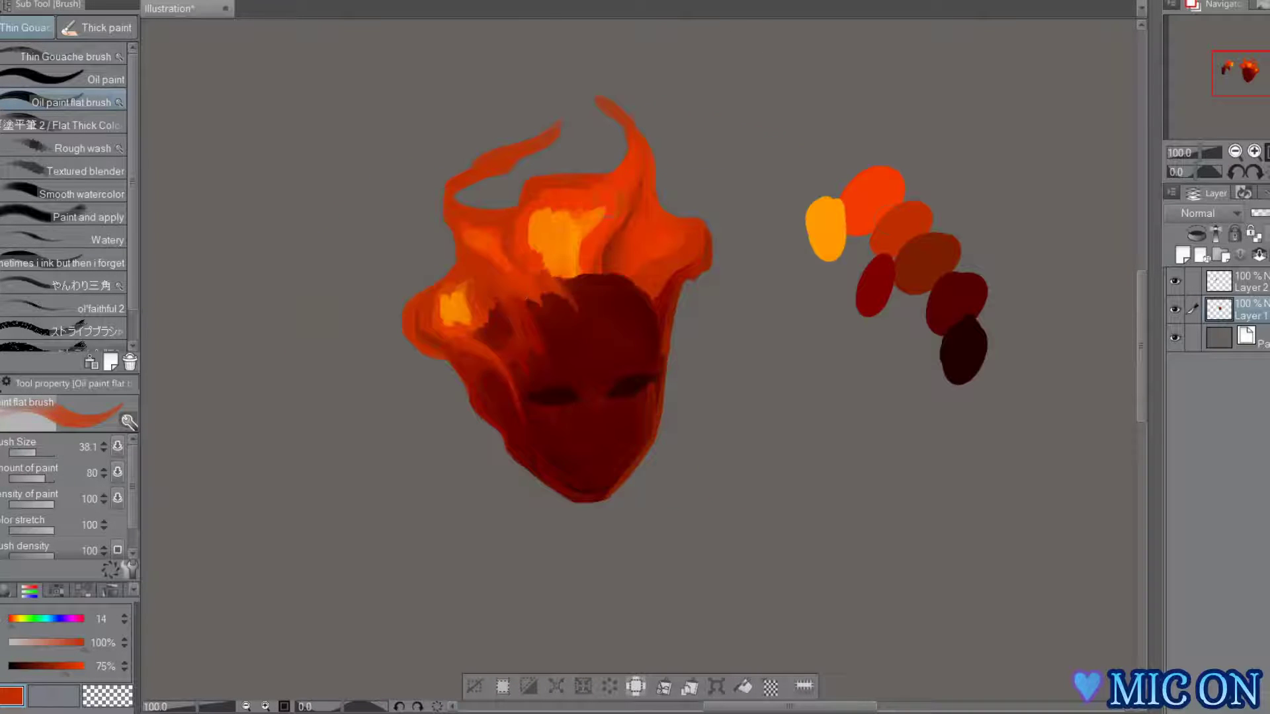
{"action": "left_click", "coordinate": [583, 307], "text": "alt"}
{"action": "mouse_move", "coordinate": [582, 306]}
{"action": "left_mouse_down"}
{"action": "mouse_move", "coordinate": [578, 276]}
{"action": "mouse_move", "coordinate": [598, 274]}
{"action": "mouse_move", "coordinate": [627, 309]}
{"action": "left_mouse_up"}
- Paint deep red along the right temple and sample darker face tones near the eye
{"action": "key", "text": "h"}
{"action": "left_click", "coordinate": [403, 287], "text": "alt"}
{"action": "key", "text": "h"}
{"action": "key", "text": "h"}
{"action": "left_click_drag", "start_coordinate": [611, 379], "coordinate": [616, 309]}
{"action": "key", "text": "h"}
{"action": "key", "text": "h"}
{"action": "left_click", "coordinate": [622, 378], "text": "alt"}
{"action": "left_click", "coordinate": [631, 365], "text": "alt"}
{"action": "key", "text": "h"}
- Trim the left jaw and chin outline by painting with transparent colour
{"action": "key", "text": "h"}
{"action": "key", "text": "h"}
{"action": "key", "text": "h"}
{"action": "left_click", "coordinate": [674, 470], "text": "alt"}
{"action": "key", "text": "h"}
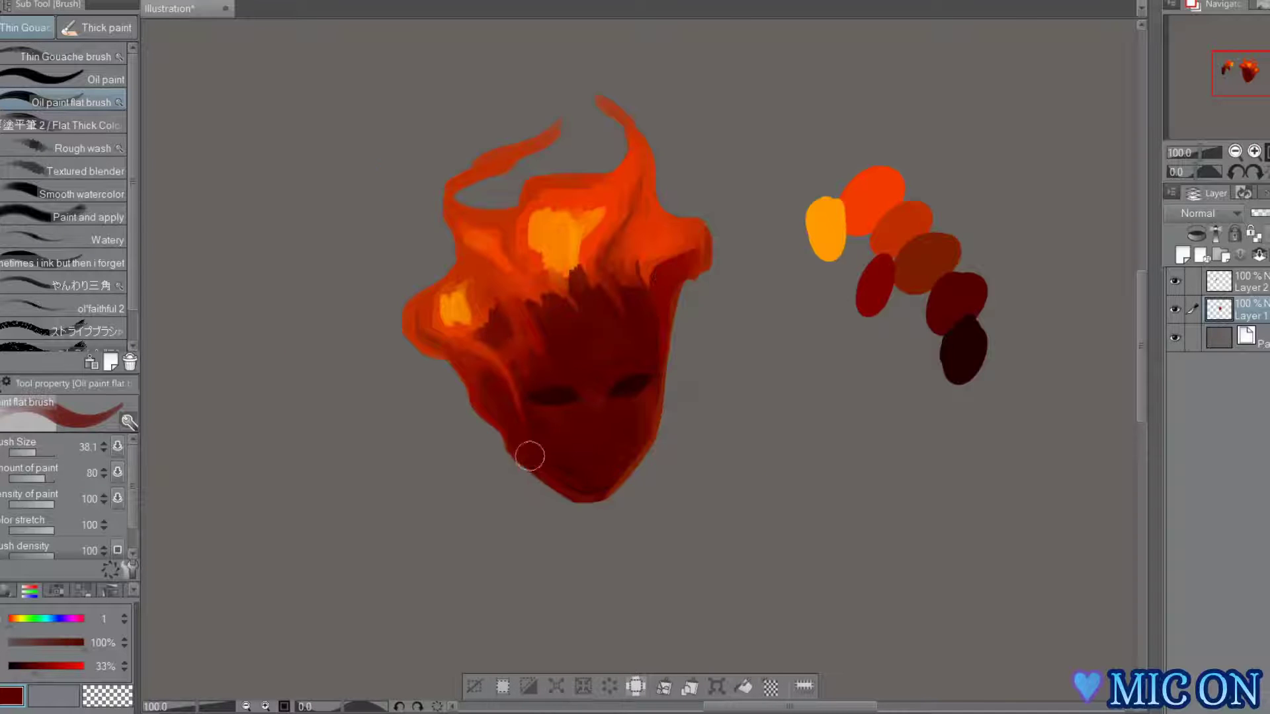
{"action": "key", "text": "c"}
{"action": "left_click_drag", "start_coordinate": [504, 452], "coordinate": [571, 519]}
- Retouch the hairline and forehead beneath the right-hand curl with sampled orange and dark red
{"action": "key", "text": "h"}
{"action": "left_click", "coordinate": [632, 254], "text": "alt"}
{"action": "mouse_move", "coordinate": [638, 274]}
{"action": "left_mouse_down"}
{"action": "mouse_move", "coordinate": [633, 319]}
{"action": "mouse_move", "coordinate": [652, 292]}
{"action": "mouse_move", "coordinate": [631, 322]}
{"action": "mouse_move", "coordinate": [609, 284]}
{"action": "mouse_move", "coordinate": [645, 328]}
{"action": "mouse_move", "coordinate": [639, 285]}
{"action": "left_mouse_up"}
{"action": "left_click", "coordinate": [632, 325], "text": "alt"}
{"action": "key", "text": "h"}
{"action": "mouse_move", "coordinate": [640, 335]}
{"action": "left_mouse_down"}
{"action": "mouse_move", "coordinate": [651, 282]}
{"action": "mouse_move", "coordinate": [650, 319]}
{"action": "left_mouse_up"}
- Paint dark red swatch shadows into the folds and rim of the right-hand curl
{"action": "left_click", "coordinate": [960, 302], "text": "alt"}
{"action": "key", "text": "h"}
{"action": "mouse_move", "coordinate": [609, 258]}
{"action": "left_mouse_down"}
{"action": "mouse_move", "coordinate": [620, 295]}
{"action": "mouse_move", "coordinate": [623, 270]}
{"action": "left_mouse_up"}
{"action": "key", "text": "h"}
{"action": "mouse_move", "coordinate": [620, 292]}
{"action": "left_mouse_down"}
{"action": "mouse_move", "coordinate": [635, 332]}
{"action": "mouse_move", "coordinate": [674, 266]}
{"action": "left_mouse_up"}
{"action": "key", "text": "h"}
{"action": "key", "text": "h"}
{"action": "mouse_move", "coordinate": [589, 238]}
{"action": "left_mouse_down"}
{"action": "mouse_move", "coordinate": [610, 226]}
{"action": "mouse_move", "coordinate": [688, 240]}
{"action": "left_mouse_up"}
{"action": "key", "text": "h"}
{"action": "left_click_drag", "start_coordinate": [610, 218], "coordinate": [590, 254]}
{"action": "key", "text": "h"}
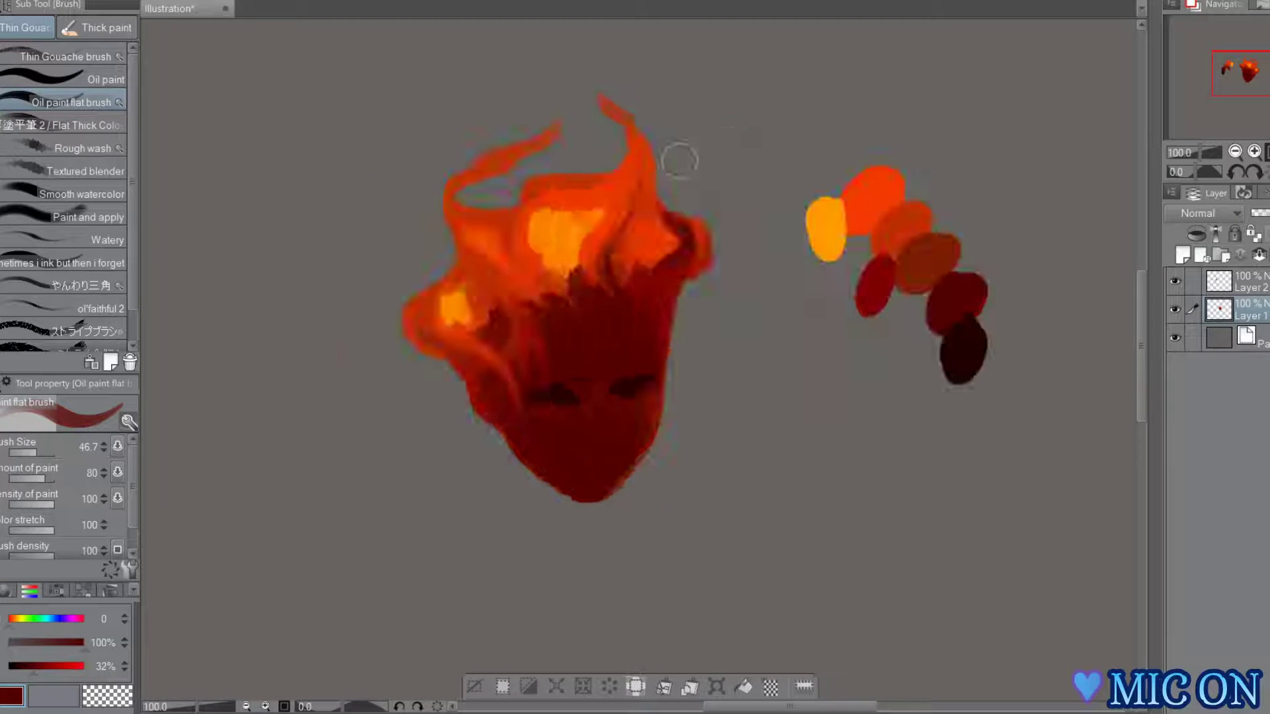
- Sample flame orange and repaint the outer rim and inner strands of the right-hand curl
{"action": "left_click", "coordinate": [648, 174], "text": "alt"}
{"action": "left_click_drag", "start_coordinate": [698, 231], "coordinate": [703, 250]}
{"action": "key", "text": "h"}
{"action": "left_click_drag", "start_coordinate": [577, 254], "coordinate": [598, 289]}
{"action": "key", "text": "h"}
{"action": "key", "text": "h"}
{"action": "left_click", "coordinate": [617, 239], "text": "alt"}
{"action": "left_click_drag", "start_coordinate": [608, 225], "coordinate": [638, 271]}
- Set the brush's amount of paint to 50 and density of paint to 48, undoing the test stroke
{"action": "left_click_drag", "start_coordinate": [43, 480], "coordinate": [32, 480]}
{"action": "left_click", "coordinate": [30, 505]}
{"action": "left_click_drag", "start_coordinate": [612, 341], "coordinate": [660, 334]}
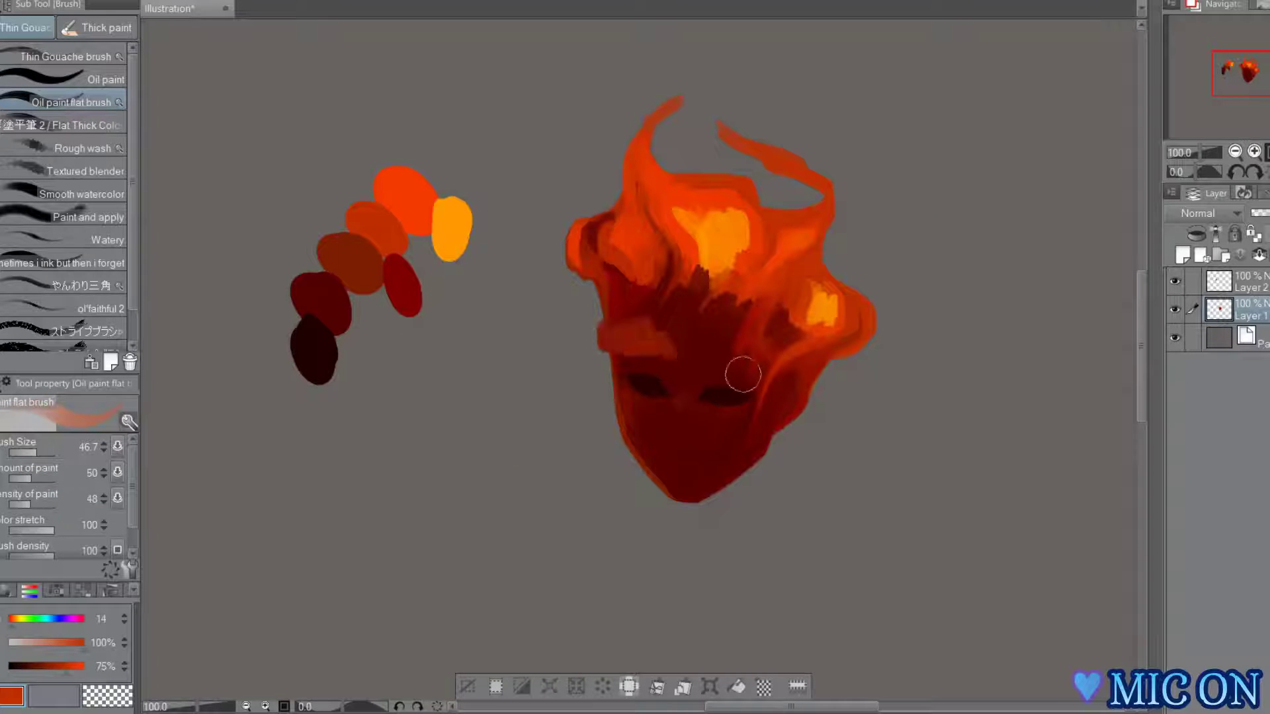
{"action": "key", "text": "ctrl+z"}
- Sample the dark red swatch and duplicate the brush as Oil paint flat brush 2, placed directly below the original
{"action": "key", "text": "h"}
{"action": "left_click", "coordinate": [876, 286], "text": "alt"}
{"action": "left_click", "coordinate": [950, 306], "text": "alt"}
{"action": "key", "text": "h"}
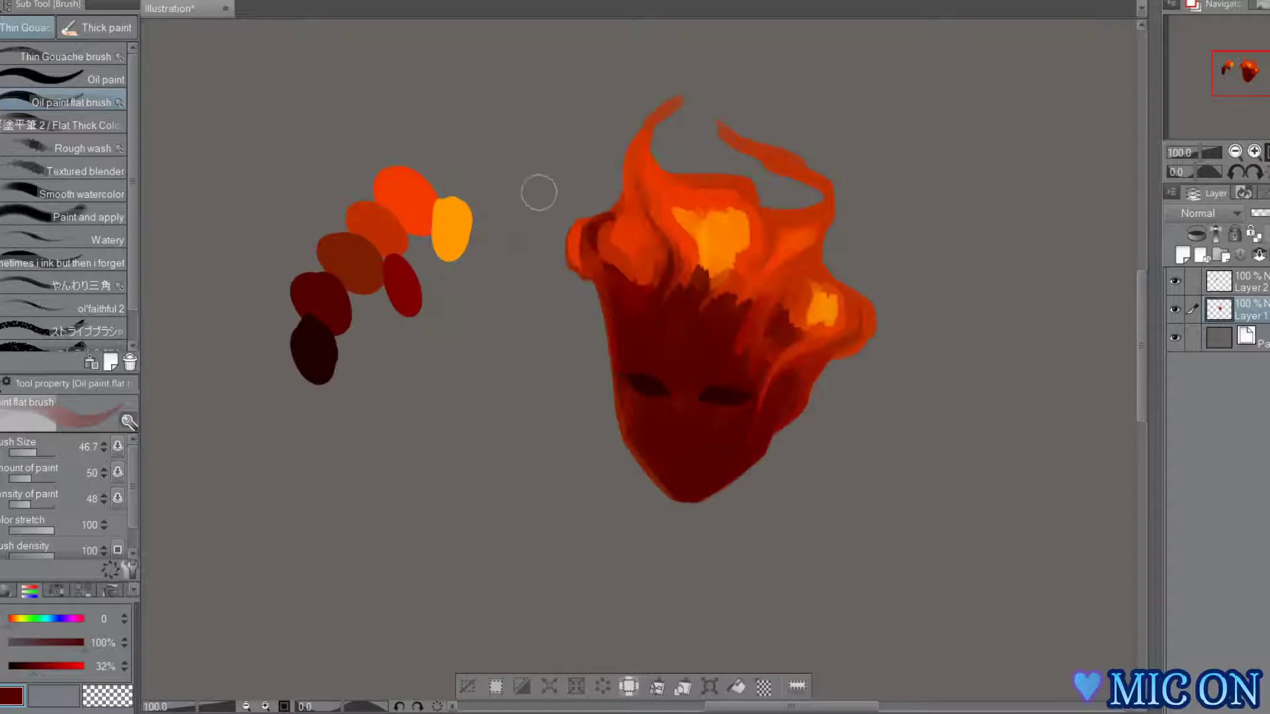
{"action": "left_click", "coordinate": [797, 286]}
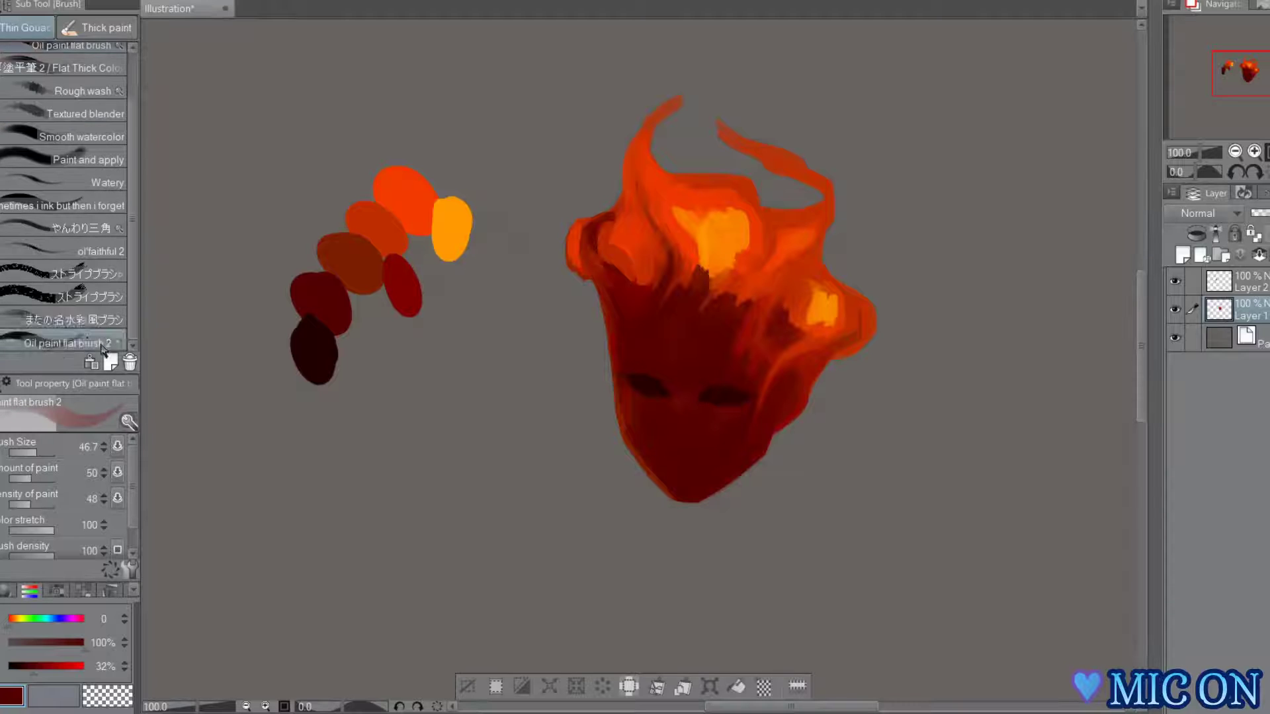
{"action": "left_click_drag", "start_coordinate": [73, 341], "coordinate": [73, 115]}
- Blend dark red and brown over the right-hand curl and its lower edge with the softer duplicate brush
{"action": "left_click_drag", "start_coordinate": [592, 234], "coordinate": [594, 259]}
{"action": "key", "text": "h"}
{"action": "left_click_drag", "start_coordinate": [678, 272], "coordinate": [643, 304]}
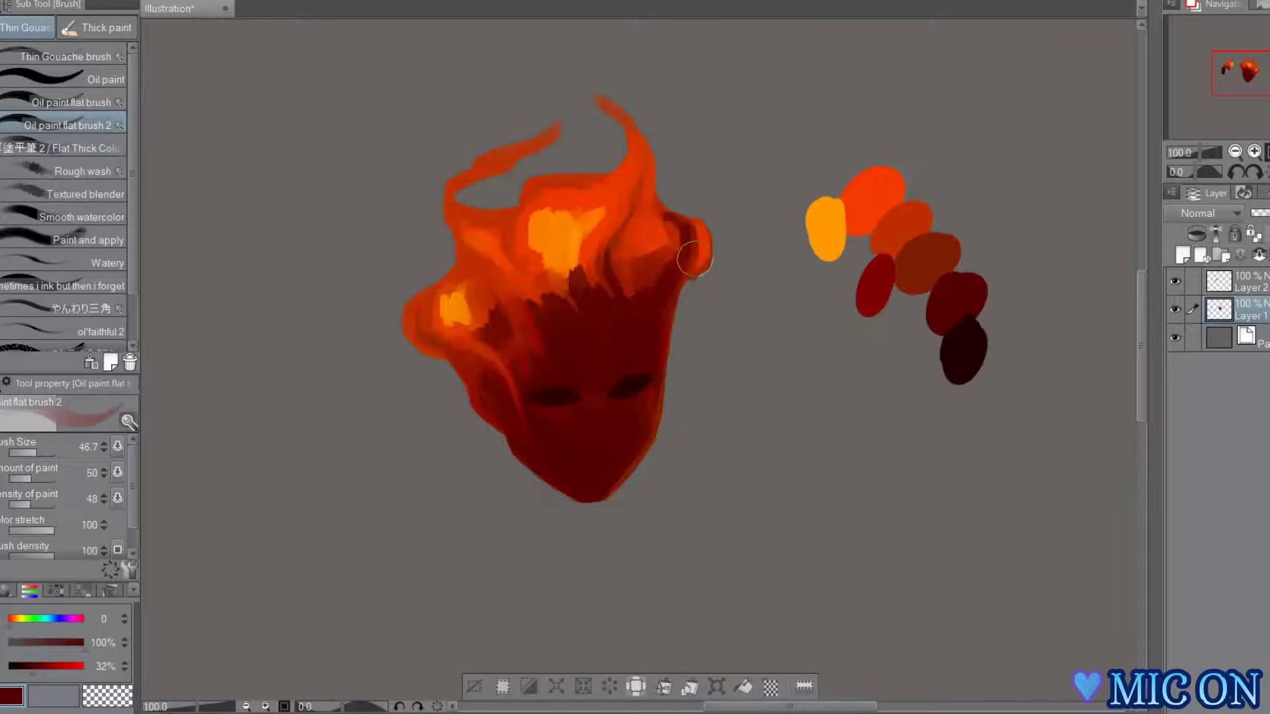
{"action": "key", "text": "h"}
{"action": "left_click", "coordinate": [346, 256], "text": "alt"}
{"action": "left_click_drag", "start_coordinate": [603, 248], "coordinate": [614, 234]}
{"action": "mouse_move", "coordinate": [653, 279]}
{"action": "left_mouse_down"}
{"action": "mouse_move", "coordinate": [622, 277]}
{"action": "mouse_move", "coordinate": [623, 161]}
{"action": "mouse_move", "coordinate": [630, 324]}
{"action": "mouse_move", "coordinate": [626, 256]}
{"action": "mouse_move", "coordinate": [706, 141]}
{"action": "mouse_move", "coordinate": [650, 277]}
{"action": "mouse_move", "coordinate": [625, 187]}
{"action": "mouse_move", "coordinate": [722, 238]}
{"action": "mouse_move", "coordinate": [661, 288]}
{"action": "left_mouse_up"}
- Sample orange from the tall flame and pull a strand down through the right-hand curl to the hairline
{"action": "key", "text": "h"}
{"action": "left_click", "coordinate": [629, 309], "text": "alt"}
{"action": "key", "text": "h"}
{"action": "left_click", "coordinate": [635, 151], "text": "alt"}
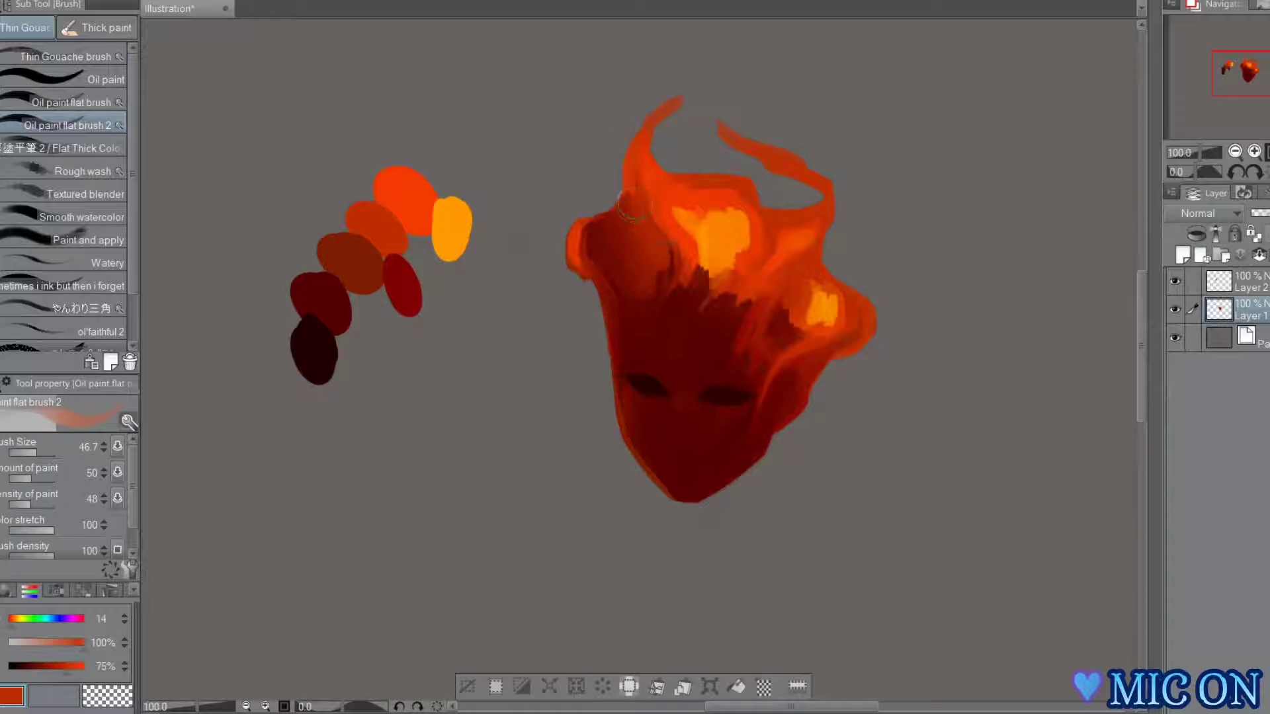
{"action": "left_click_drag", "start_coordinate": [622, 213], "coordinate": [651, 303]}
- Sweep sampled orange strands over the bright yellow central patch down to the hairline
{"action": "key", "text": "h"}
{"action": "left_click", "coordinate": [702, 253], "text": "alt"}
{"action": "key", "text": "h"}
{"action": "left_click_drag", "start_coordinate": [684, 220], "coordinate": [691, 320]}
{"action": "left_click_drag", "start_coordinate": [728, 224], "coordinate": [707, 324]}
- Sample yellow and orange tones and blend them into the left edge of the central bright patch
{"action": "key", "text": "h"}
{"action": "left_click", "coordinate": [820, 223], "text": "alt"}
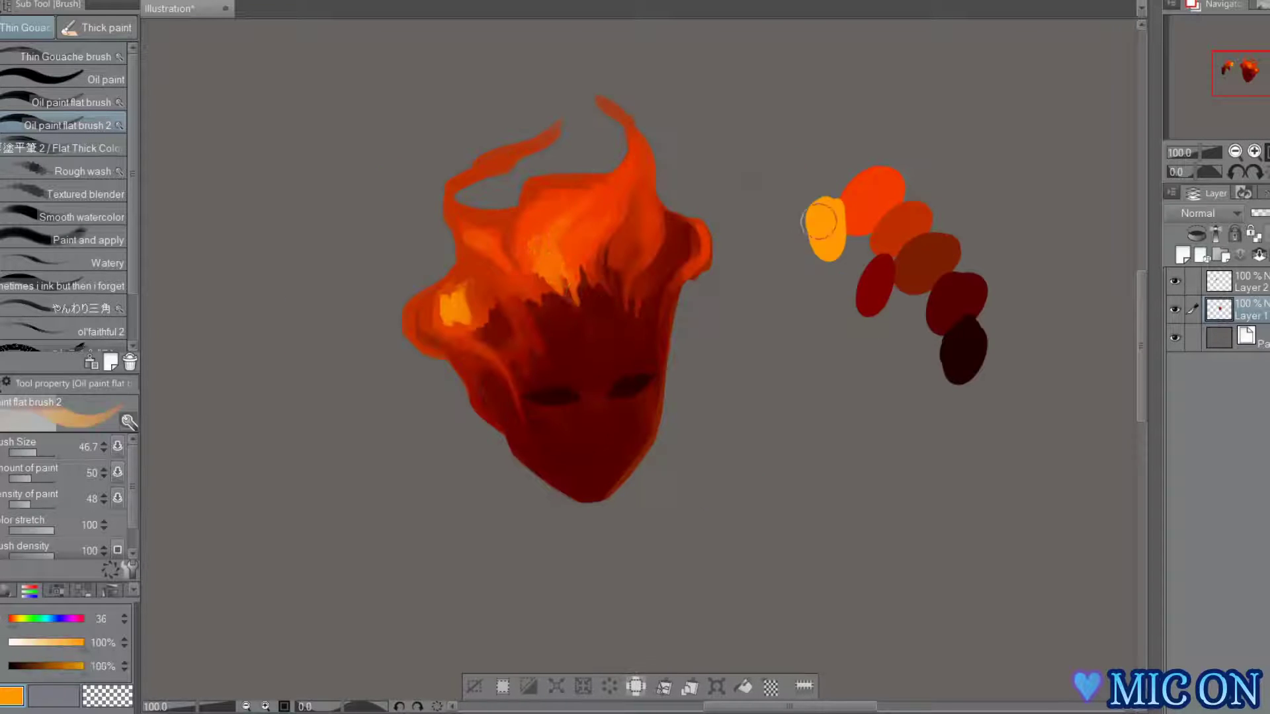
{"action": "left_click", "coordinate": [534, 244], "text": "alt"}
{"action": "left_click_drag", "start_coordinate": [511, 246], "coordinate": [531, 283]}
- Sample dark red and paint shadows at the left flame's base and a dark strand through the central hair
{"action": "left_click", "coordinate": [550, 319], "text": "alt"}
{"action": "left_click_drag", "start_coordinate": [455, 188], "coordinate": [489, 215]}
{"action": "left_click_drag", "start_coordinate": [568, 224], "coordinate": [591, 293]}
{"action": "key", "text": "h"}
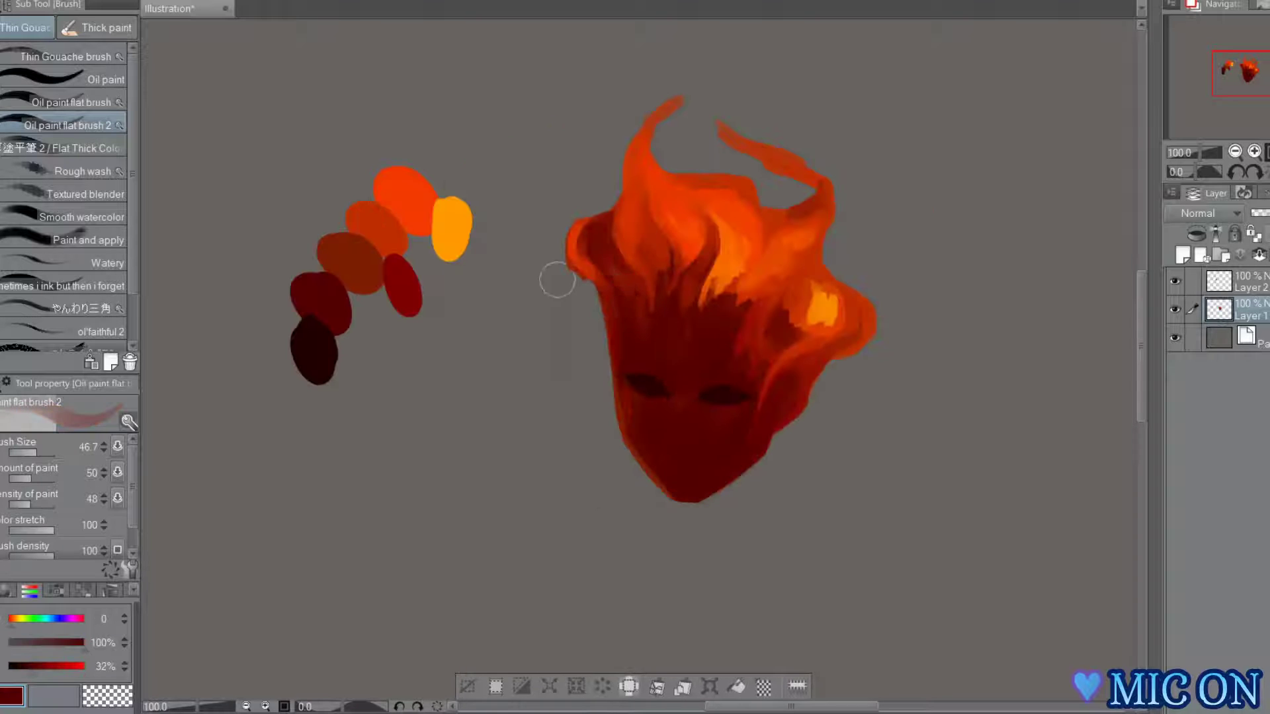
{"action": "key", "text": "h"}
- Paint sampled orange strands beside the dark strand at the left of the central bright patch
{"action": "left_click", "coordinate": [527, 232], "text": "alt"}
{"action": "left_click_drag", "start_coordinate": [547, 250], "coordinate": [537, 271]}
{"action": "left_click_drag", "start_coordinate": [541, 225], "coordinate": [537, 266]}
- Sample the yellow swatch, reduce the brush size to 16.7 and add thin highlight strands to the hair
{"action": "left_click", "coordinate": [824, 218], "text": "alt"}
{"action": "key", "text": "h"}
{"action": "key", "text": "h"}
{"action": "key", "text": "h"}
{"action": "key", "text": "bracketleft"}
{"action": "key", "text": "bracketleft"}
{"action": "key", "text": "bracketleft"}
{"action": "left_click_drag", "start_coordinate": [693, 213], "coordinate": [698, 246]}
- Set the brush size to 32.3, sample the near-black of the eye and paint soft shadows below both eyes and the nose
{"action": "key", "text": "h"}
{"action": "key", "text": "h"}
{"action": "key", "text": "h"}
{"action": "left_click", "coordinate": [579, 491], "text": "alt"}
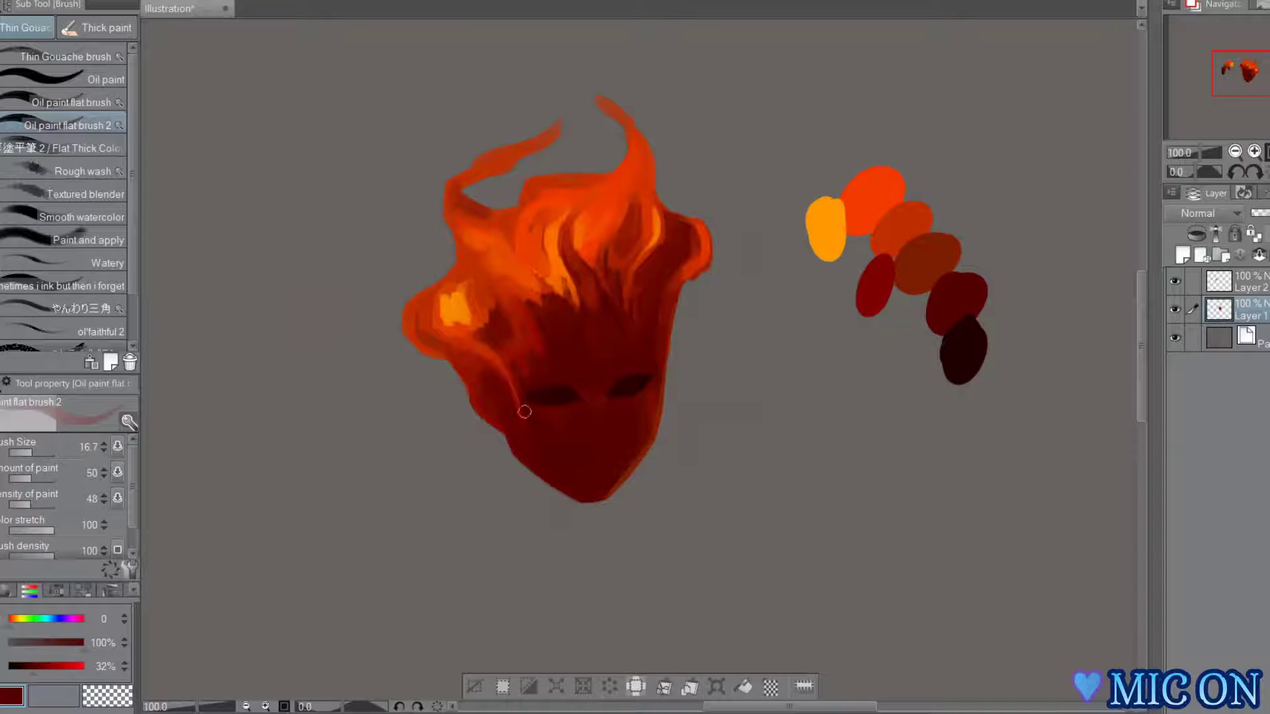
{"action": "key", "text": "h"}
{"action": "left_click", "coordinate": [35, 454]}
{"action": "left_click", "coordinate": [645, 385], "text": "alt"}
{"action": "key", "text": "h"}
{"action": "key", "text": "h"}
{"action": "key", "text": "h"}
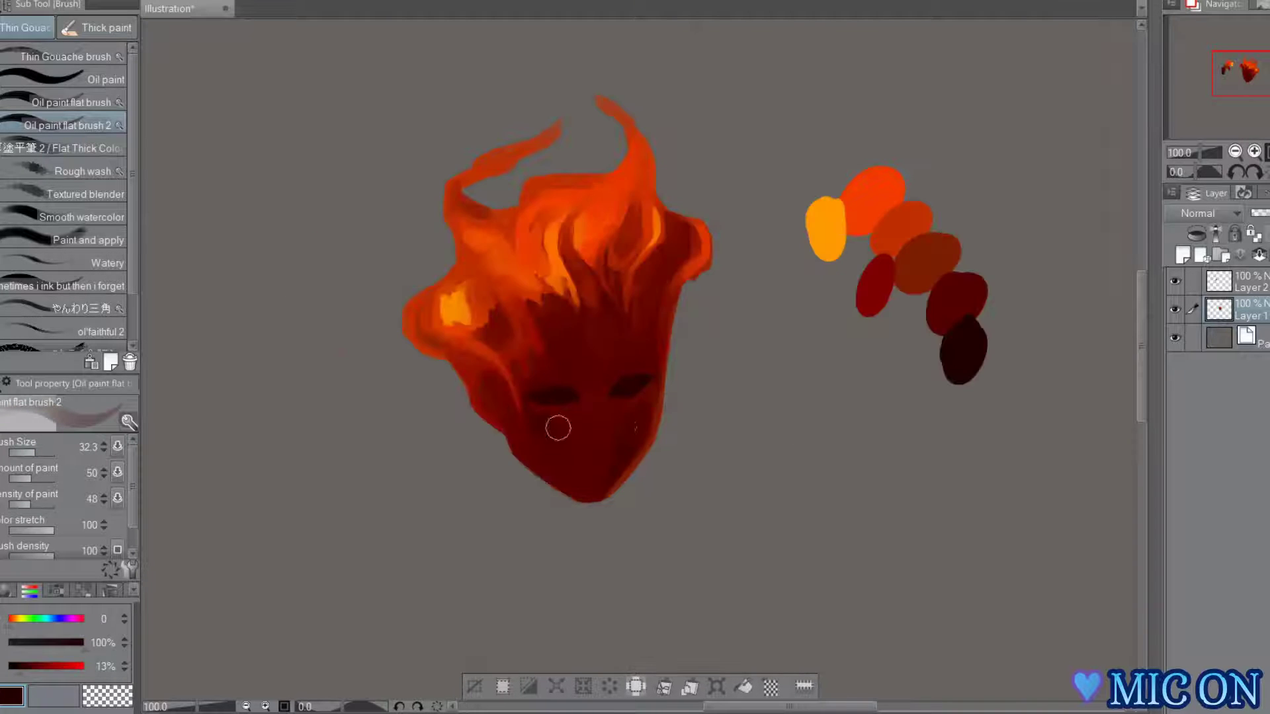
{"action": "key", "text": "h"}
{"action": "key", "text": "h"}
- Sample the chin's dark red and paint over the shadows below the eyes to soften them
{"action": "left_click", "coordinate": [609, 470], "text": "alt"}
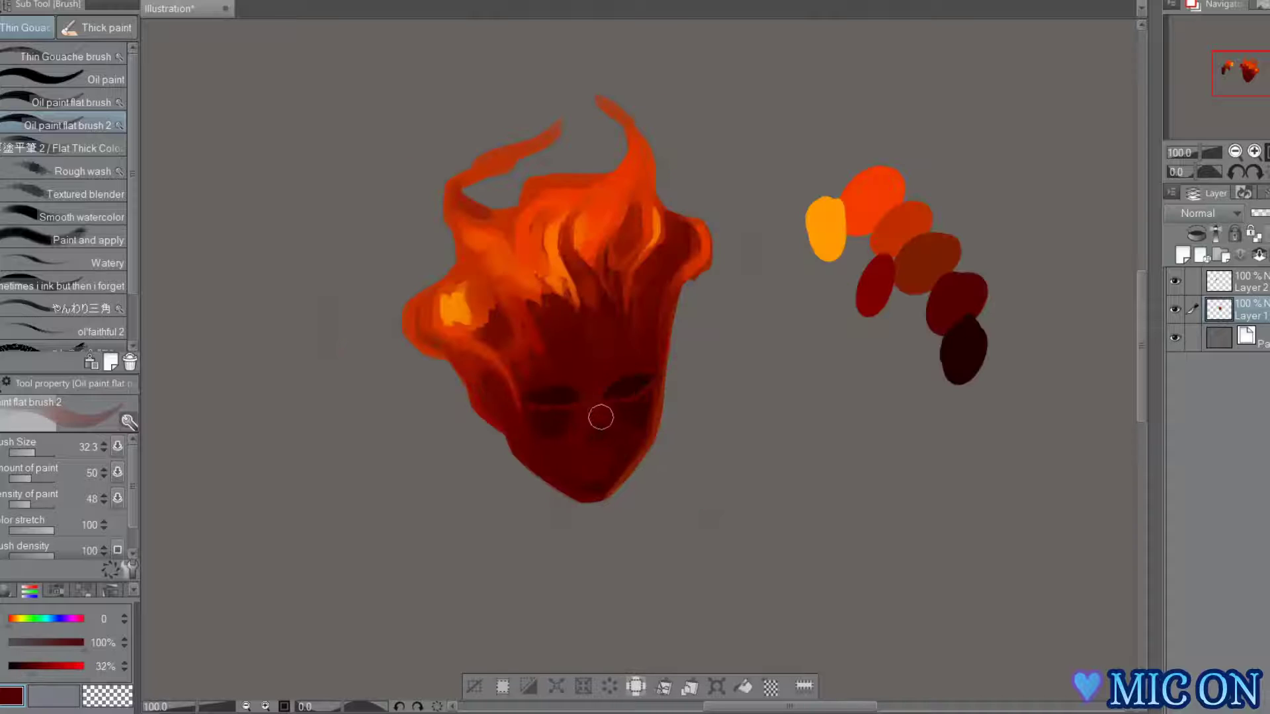
{"action": "key", "text": "h"}
{"action": "key", "text": "h"}
{"action": "key", "text": "h"}
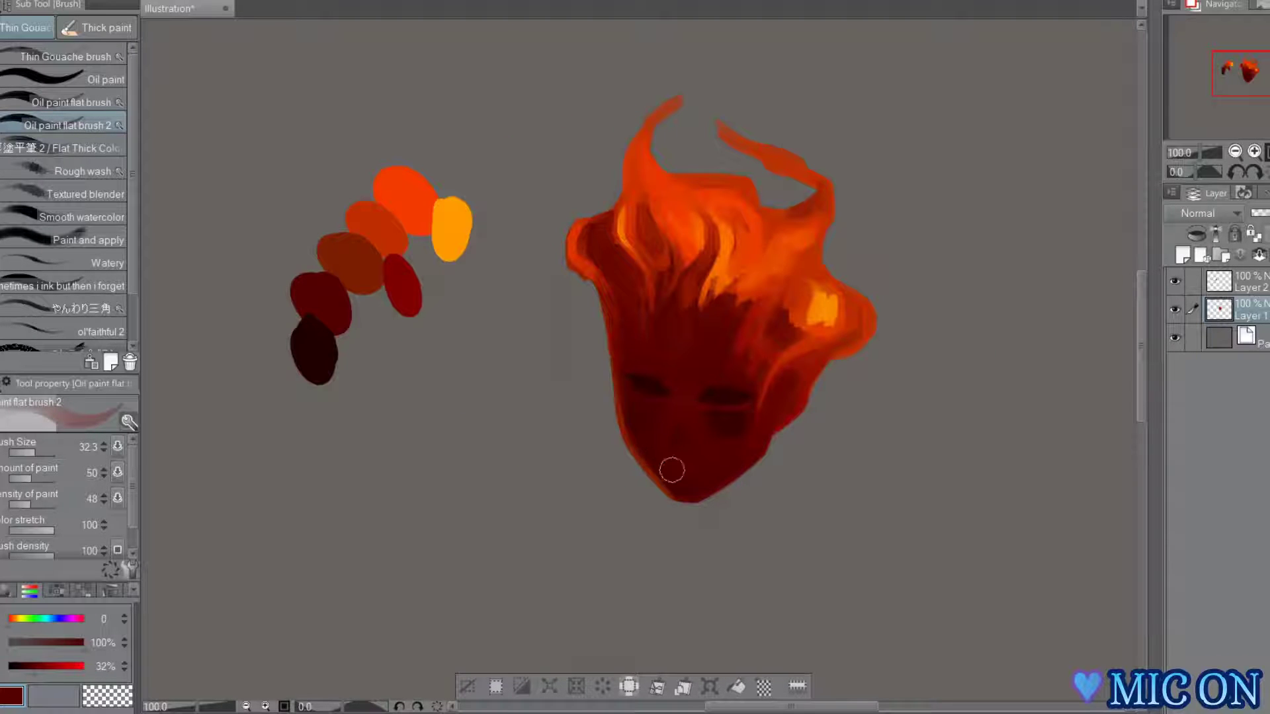
{"action": "key", "text": "h"}
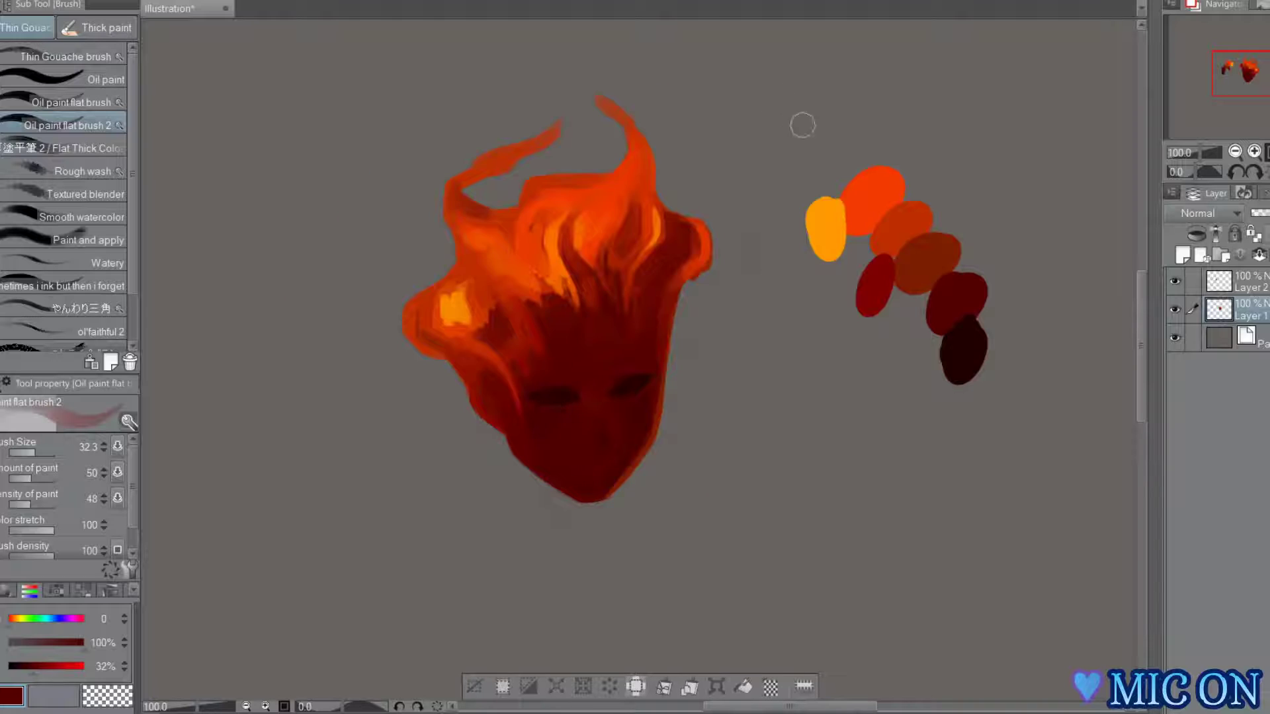
- Paint scattered dark red embers above the hair's left tuft and darken the tip of the right flame
{"action": "key", "text": "h"}
{"action": "mouse_move", "coordinate": [716, 106]}
{"action": "left_mouse_down"}
{"action": "mouse_move", "coordinate": [737, 142]}
{"action": "mouse_move", "coordinate": [715, 99]}
{"action": "left_mouse_up"}
{"action": "left_click_drag", "start_coordinate": [564, 146], "coordinate": [569, 163]}
{"action": "left_click_drag", "start_coordinate": [551, 104], "coordinate": [544, 117]}
{"action": "key", "text": "h"}
{"action": "left_click_drag", "start_coordinate": [747, 156], "coordinate": [743, 167]}
{"action": "mouse_move", "coordinate": [693, 205]}
{"action": "left_mouse_down"}
{"action": "mouse_move", "coordinate": [700, 220]}
{"action": "mouse_move", "coordinate": [650, 233]}
{"action": "left_mouse_up"}
- Paint dark red strands into the central hair beside the yellow highlights
{"action": "key", "text": "h"}
{"action": "key", "text": "h"}
{"action": "key", "text": "h"}
{"action": "left_click_drag", "start_coordinate": [735, 231], "coordinate": [736, 256]}
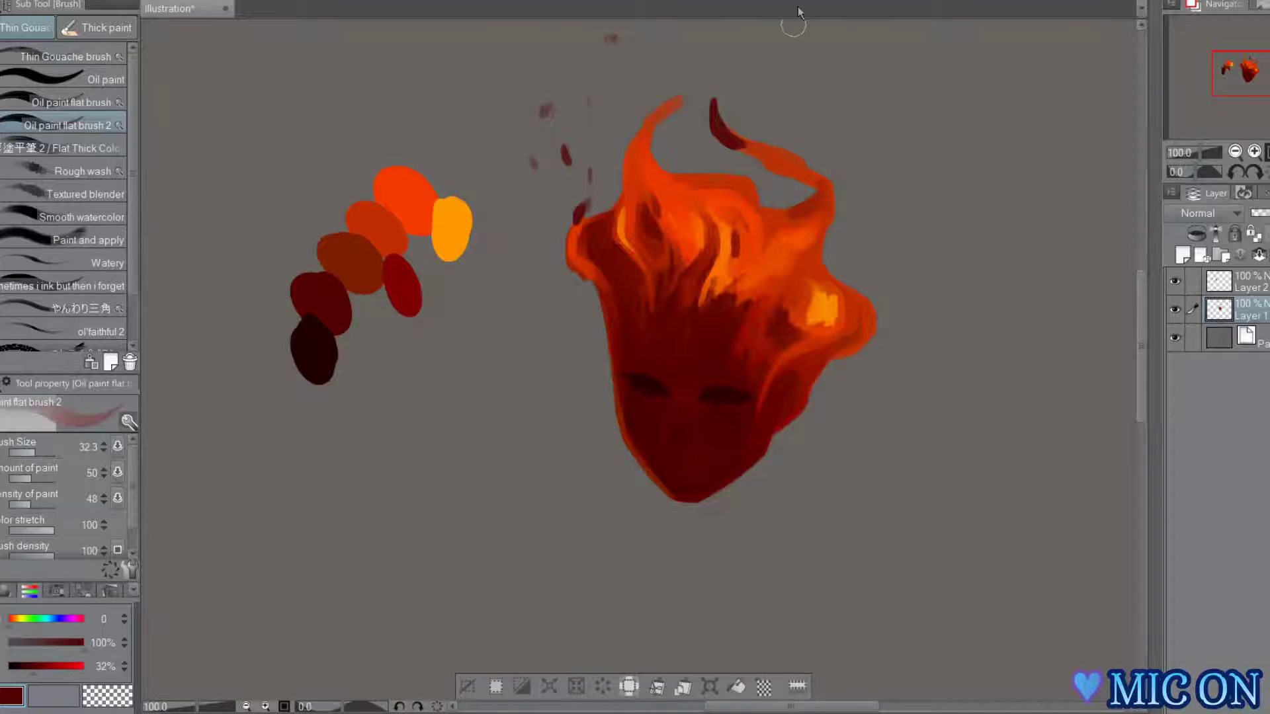
{"action": "key", "text": "h"}
{"action": "left_click_drag", "start_coordinate": [532, 283], "coordinate": [559, 324]}
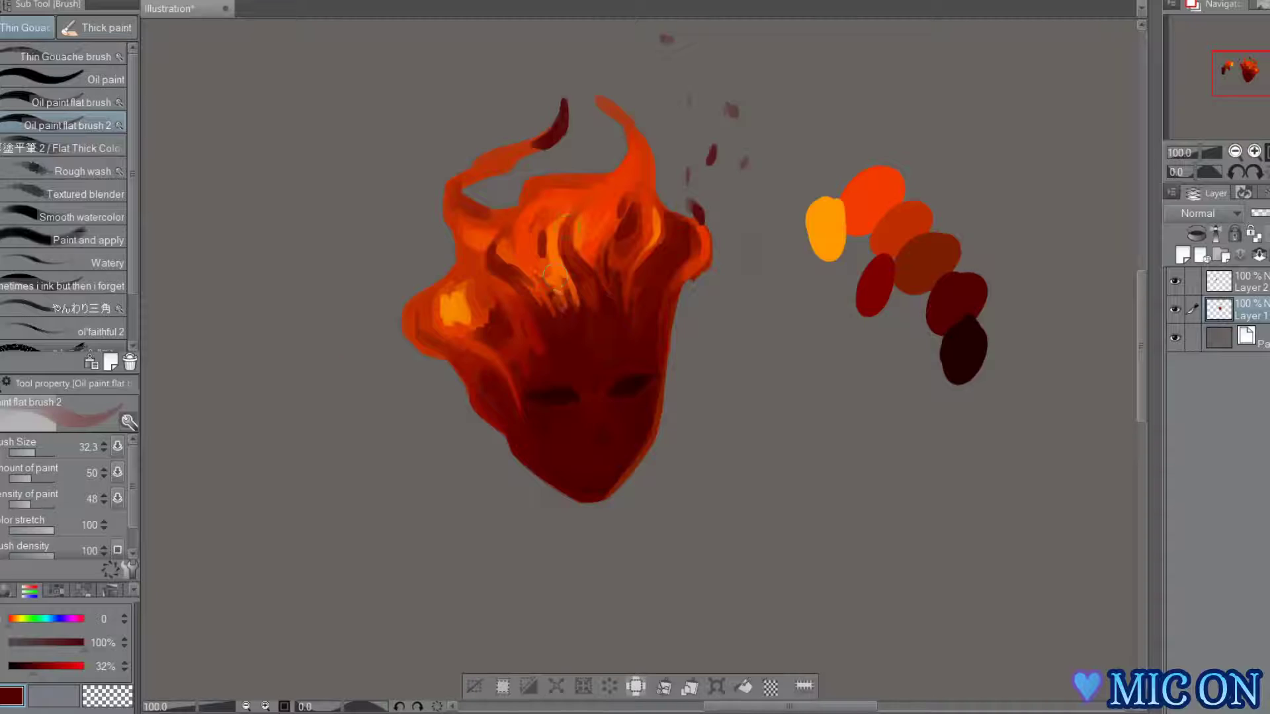
- Sample the bright orange swatch, reduce the brush size to 6.2 and paint thin rim lines along both upper eyelids
{"action": "key", "text": "h"}
{"action": "left_click", "coordinate": [405, 210], "text": "alt"}
{"action": "key", "text": "h"}
{"action": "key", "text": "h"}
{"action": "key", "text": "ctrl+plus"}
{"action": "left_click_drag", "start_coordinate": [761, 396], "coordinate": [746, 395]}
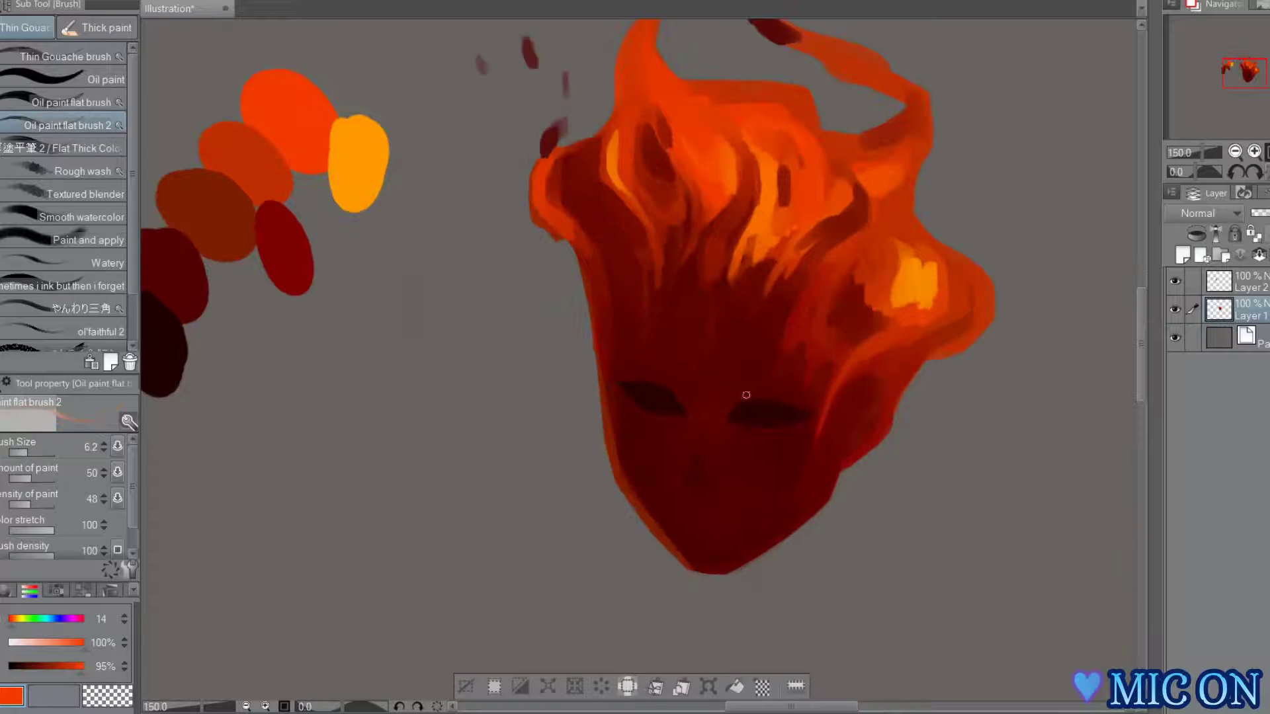
{"action": "key", "text": "h"}
{"action": "key", "text": "h"}
{"action": "key", "text": "h"}
{"action": "key", "text": "h"}
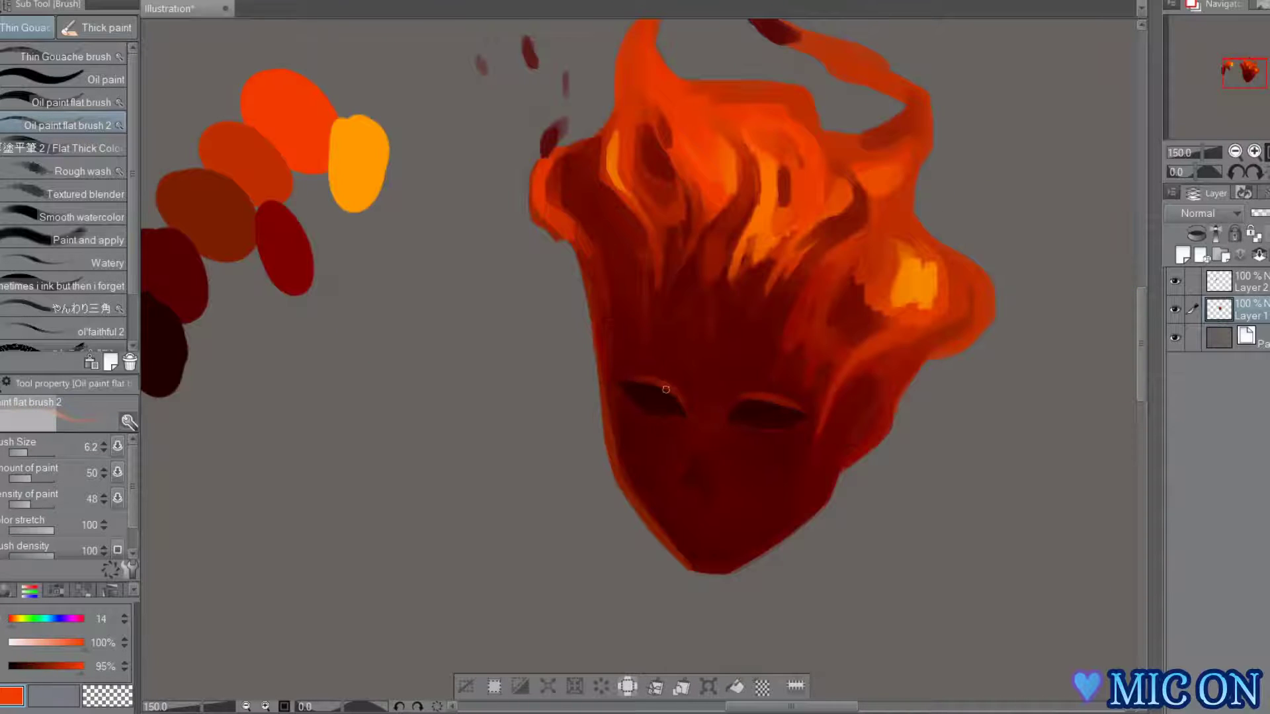
{"action": "left_click_drag", "start_coordinate": [753, 395], "coordinate": [768, 396]}
- Sample the yellow swatch and add small highlights to both eyelid lines
{"action": "left_click", "coordinate": [369, 152], "text": "alt"}
{"action": "key", "text": "h"}
{"action": "key", "text": "h"}
- Paint a brighter red nose bridge and blend it into the face with sampled reds, raising the brush size to 32.3
{"action": "left_click", "coordinate": [701, 425], "text": "alt"}
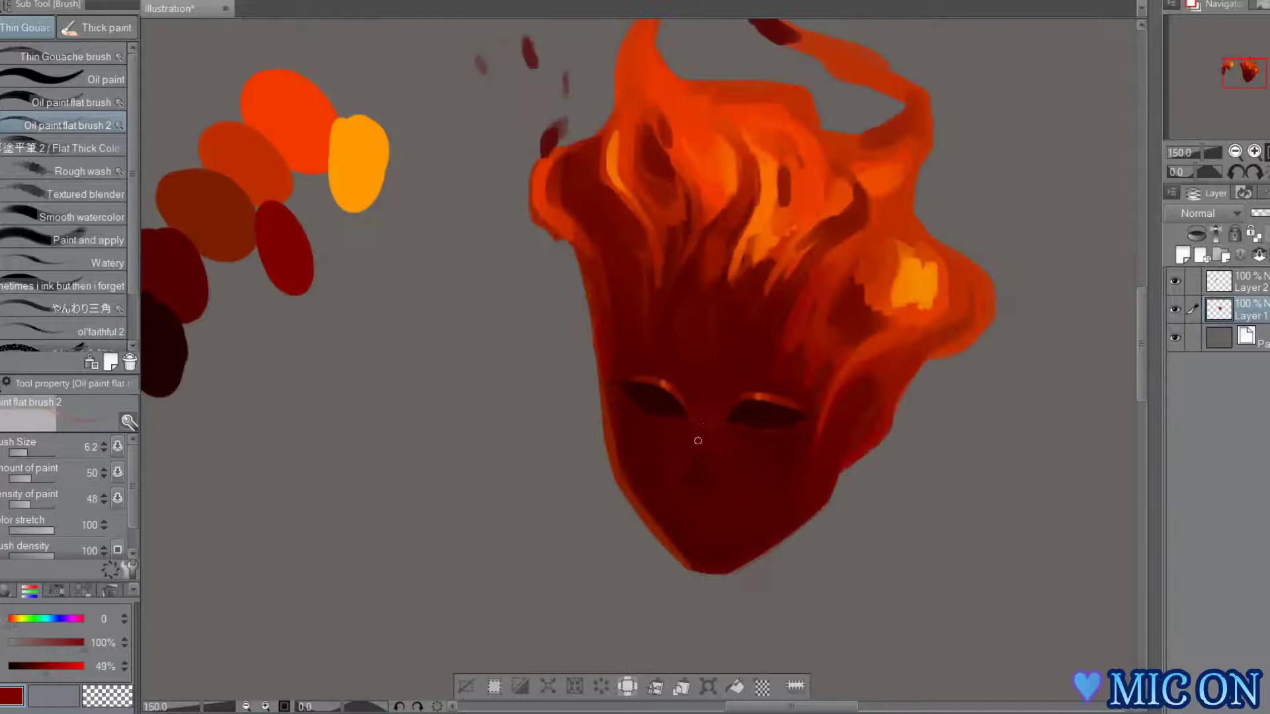
{"action": "key", "text": "h"}
{"action": "left_click", "coordinate": [567, 436], "text": "alt"}
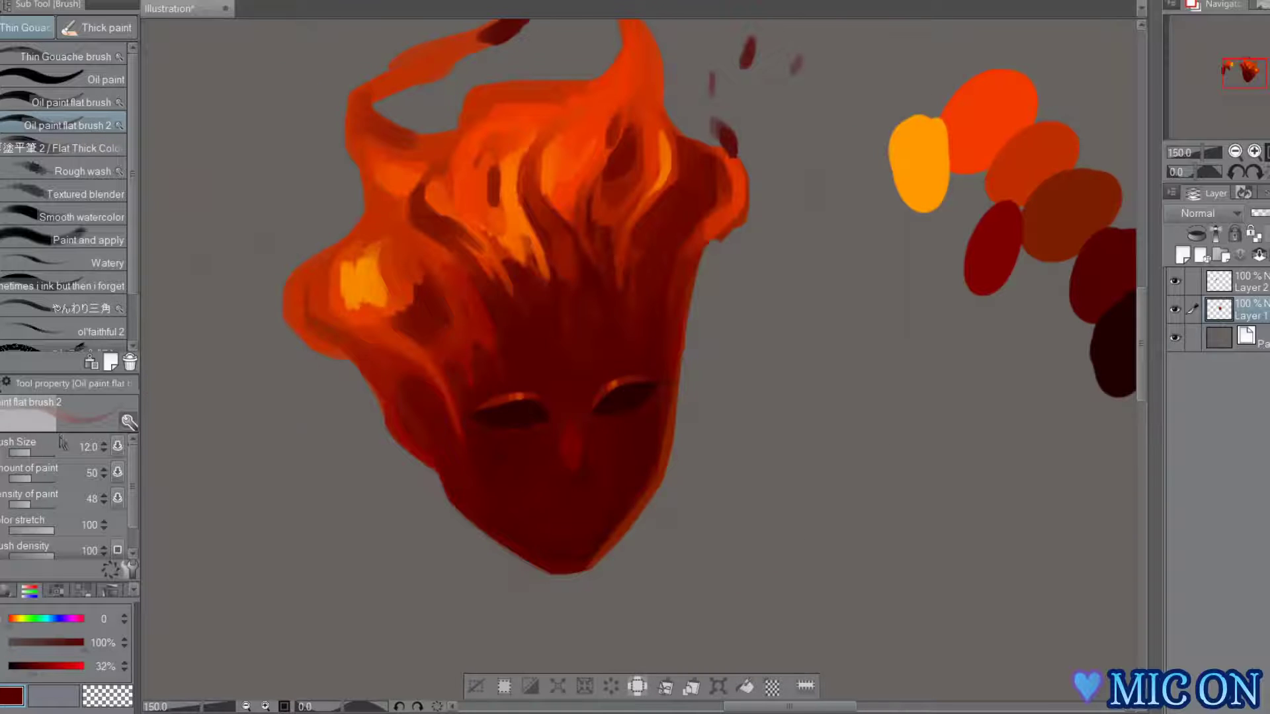
{"action": "key", "text": "h"}
{"action": "left_click", "coordinate": [681, 463], "text": "alt"}
{"action": "left_click", "coordinate": [688, 457], "text": "alt"}
{"action": "left_click", "coordinate": [700, 427], "text": "alt"}
{"action": "key", "text": "h"}
{"action": "key", "text": "h"}
{"action": "left_click", "coordinate": [649, 459], "text": "alt"}
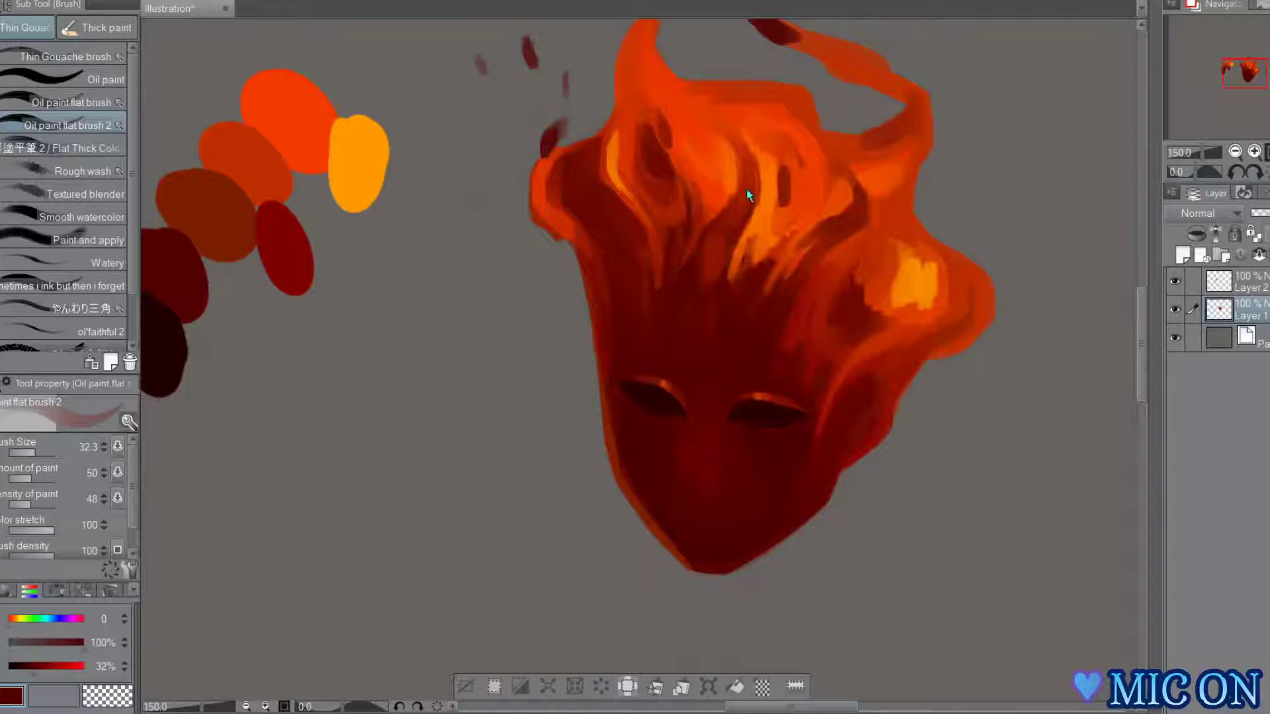
- Sample a near-black red and paint a deep shadow under the left eye along the cheek
{"action": "key", "text": "h"}
{"action": "key", "text": "h"}
{"action": "left_click", "coordinate": [659, 485], "text": "alt"}
{"action": "key", "text": "h"}
{"action": "key", "text": "h"}
{"action": "key", "text": "h"}
{"action": "key", "text": "h"}
{"action": "key", "text": "h"}
{"action": "key", "text": "h"}
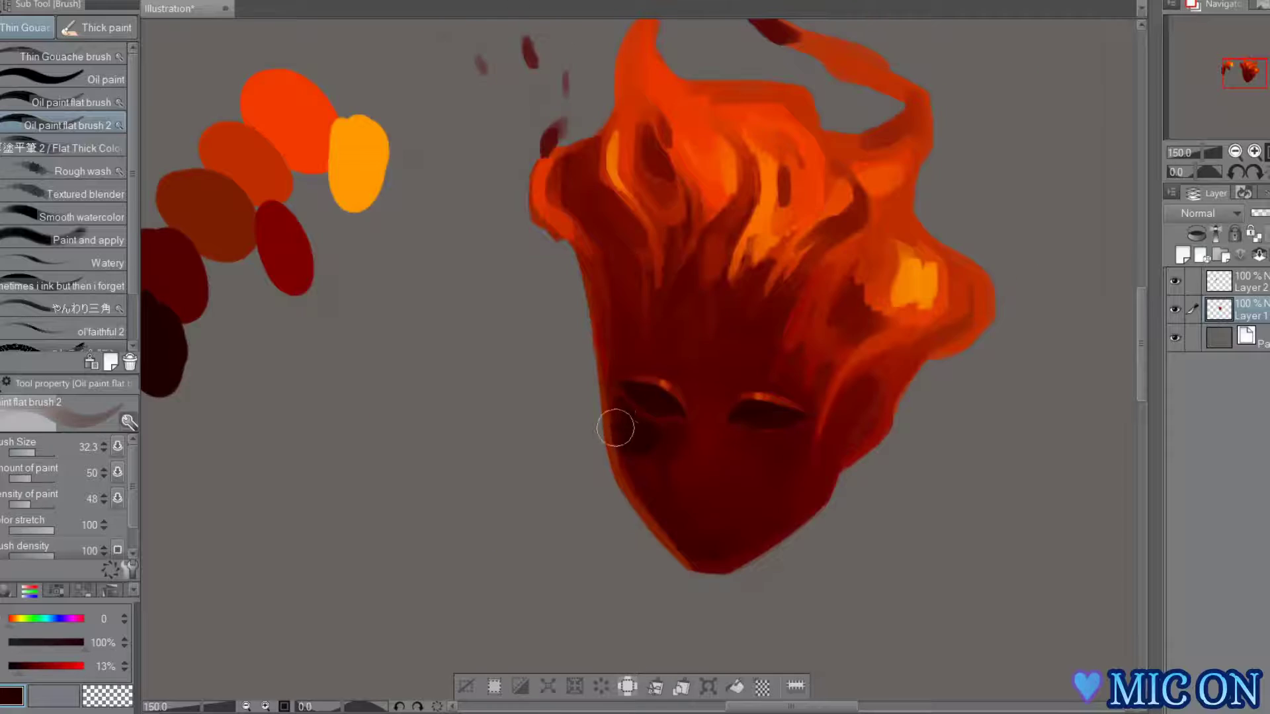
{"action": "key", "text": "h"}
{"action": "key", "text": "h"}
- Sample the face's dark red to soften the cheek shadows, and undo the last stroke
{"action": "left_click", "coordinate": [748, 502], "text": "alt"}
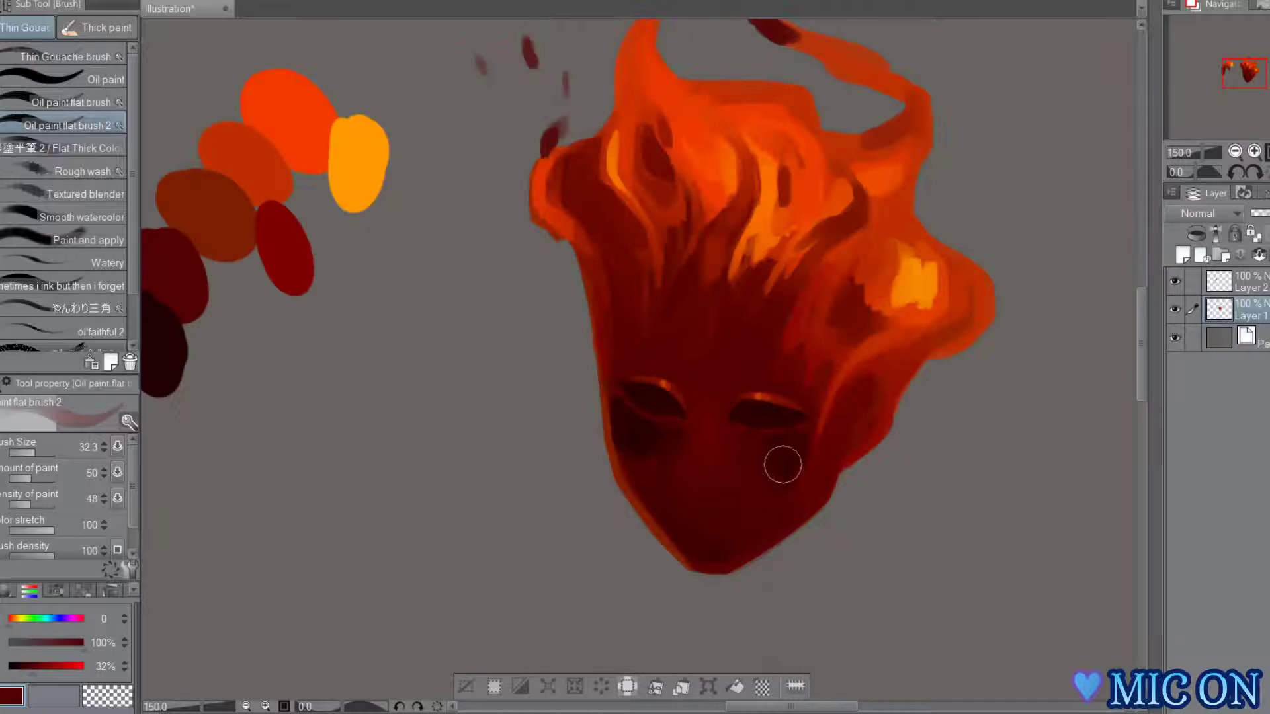
{"action": "key", "text": "h"}
{"action": "key", "text": "h"}
{"action": "key", "text": "h"}
{"action": "left_click", "coordinate": [717, 324], "text": "alt"}
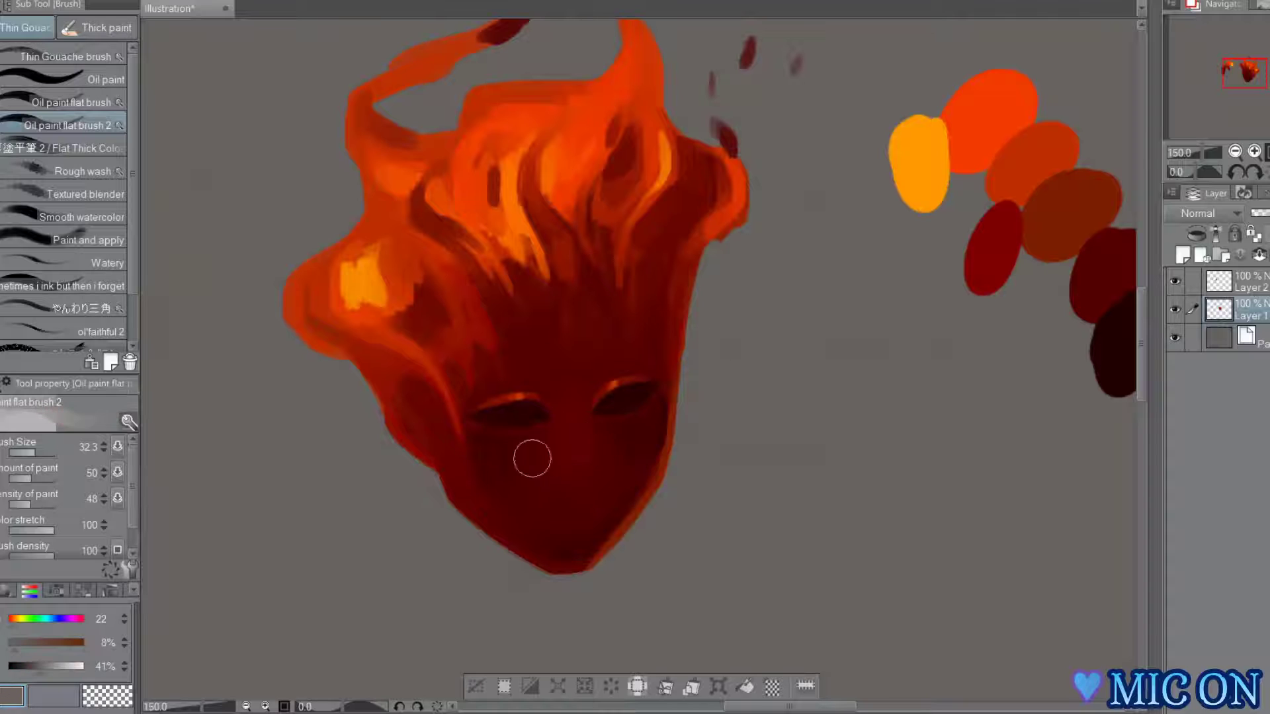
{"action": "key", "text": "ctrl+z"}
- Blend the shading of the cheeks and chin with dark reds sampled from the face
{"action": "left_click", "coordinate": [477, 469], "text": "alt"}
{"action": "left_click_drag", "start_coordinate": [522, 453], "coordinate": [522, 467]}
{"action": "left_click", "coordinate": [566, 494], "text": "alt"}
{"action": "key", "text": "h"}
{"action": "left_click", "coordinate": [678, 531], "text": "alt"}
{"action": "key", "text": "h"}
{"action": "left_click", "coordinate": [635, 497], "text": "alt"}
{"action": "key", "text": "h"}
- Sample the darkest swatch and paint dark strands between the central hair and the yellow patch of the right tuft
{"action": "key", "text": "c"}
{"action": "key", "text": "h"}
{"action": "key", "text": "h"}
{"action": "mouse_move", "coordinate": [635, 358]}
{"action": "left_mouse_down"}
{"action": "mouse_move", "coordinate": [808, 337]}
{"action": "mouse_move", "coordinate": [600, 428]}
{"action": "left_mouse_up"}
{"action": "key", "text": "h"}
{"action": "key", "text": "h"}
{"action": "key", "text": "h"}
{"action": "left_click", "coordinate": [1131, 424], "text": "alt"}
{"action": "left_click_drag", "start_coordinate": [1118, 424], "coordinate": [1104, 424]}
{"action": "left_click_drag", "start_coordinate": [412, 315], "coordinate": [455, 353]}
{"action": "mouse_move", "coordinate": [413, 281]}
{"action": "left_mouse_down"}
{"action": "mouse_move", "coordinate": [421, 320]}
{"action": "mouse_move", "coordinate": [451, 335]}
{"action": "mouse_move", "coordinate": [511, 419]}
{"action": "mouse_move", "coordinate": [512, 453]}
{"action": "left_mouse_up"}
{"action": "key", "text": "h"}
{"action": "key", "text": "h"}
- Paint strands along the new dark area using orange tones sampled from the surrounding hair
{"action": "left_click", "coordinate": [509, 380], "text": "alt"}
{"action": "mouse_move", "coordinate": [483, 329]}
{"action": "left_mouse_down"}
{"action": "mouse_move", "coordinate": [512, 357]}
{"action": "mouse_move", "coordinate": [489, 365]}
{"action": "left_mouse_up"}
{"action": "key", "text": "h"}
{"action": "key", "text": "h"}
{"action": "left_click", "coordinate": [442, 318], "text": "alt"}
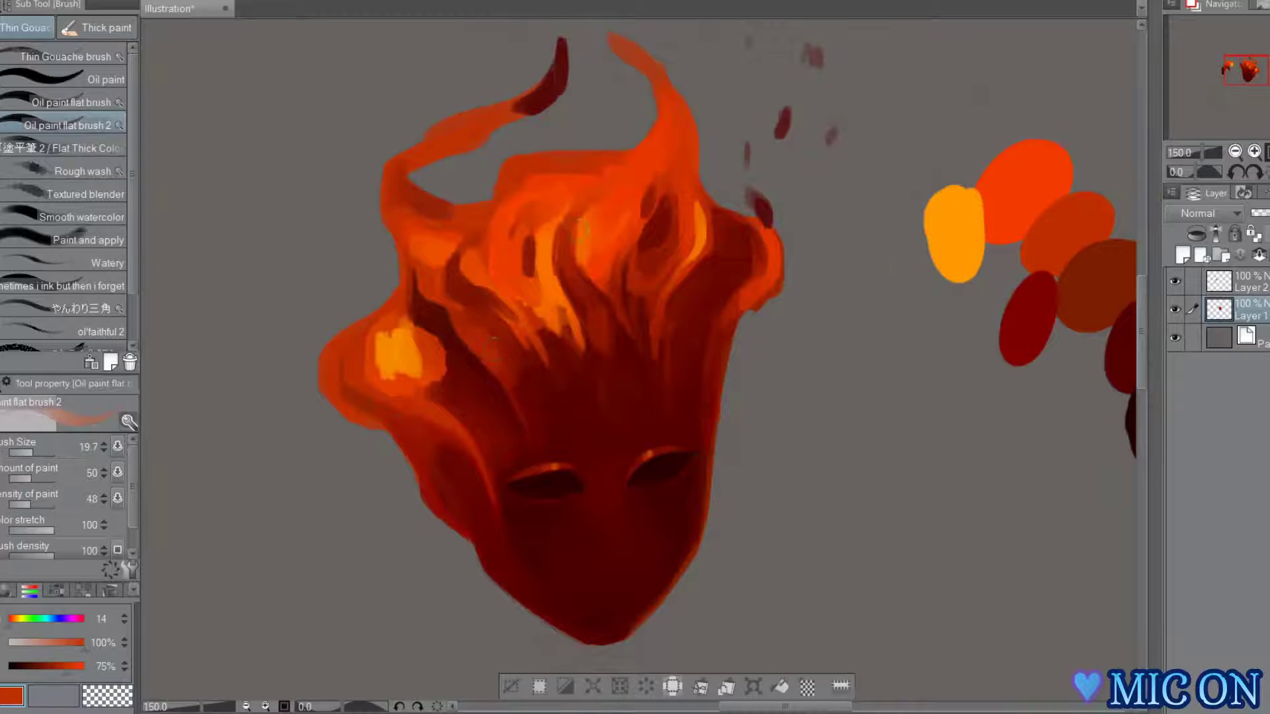
- Sample bright orange, reduce the brush size to 6.2 and add fine light strands to the hair
{"action": "left_click", "coordinate": [506, 271], "text": "alt"}
{"action": "key", "text": "h"}
{"action": "left_click", "coordinate": [25, 453]}
{"action": "key", "text": "h"}
{"action": "key", "text": "h"}
{"action": "key", "text": "h"}
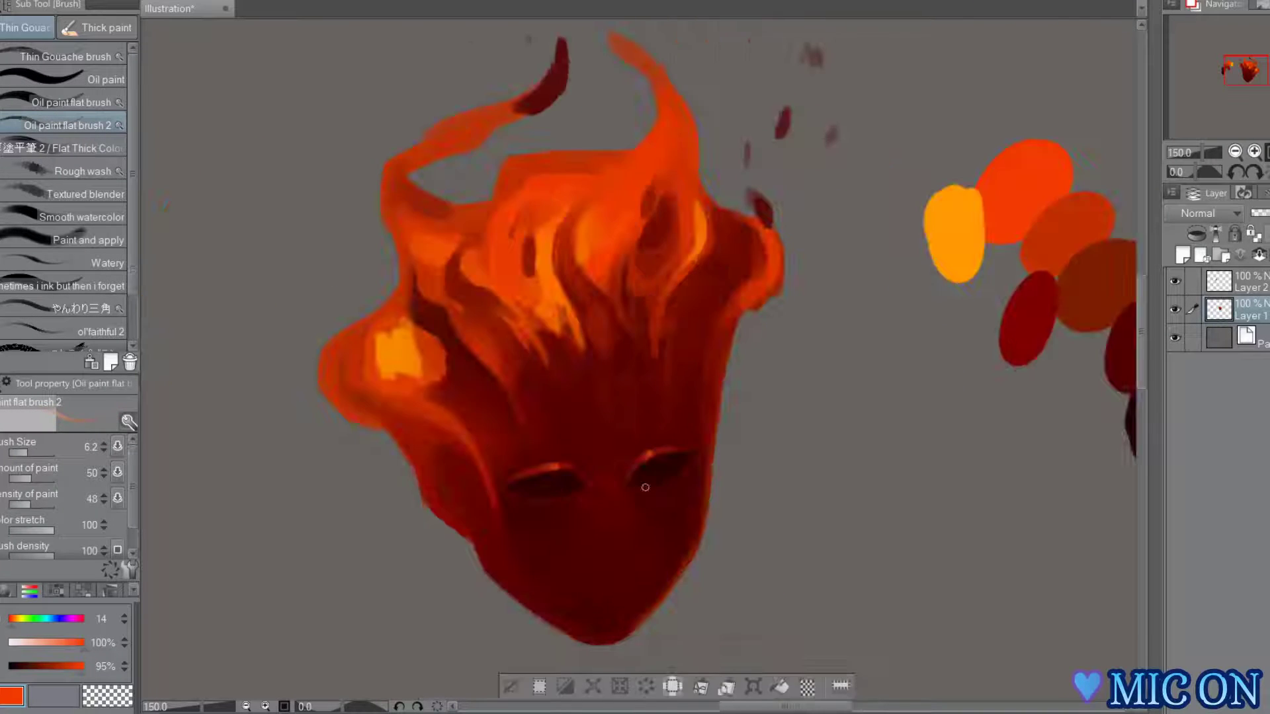
- Touch up the inner corner of the left eye with thin orange and sampled dark strokes
{"action": "key", "text": "h"}
{"action": "left_click_drag", "start_coordinate": [622, 463], "coordinate": [627, 480]}
{"action": "key", "text": "h"}
{"action": "key", "text": "h"}
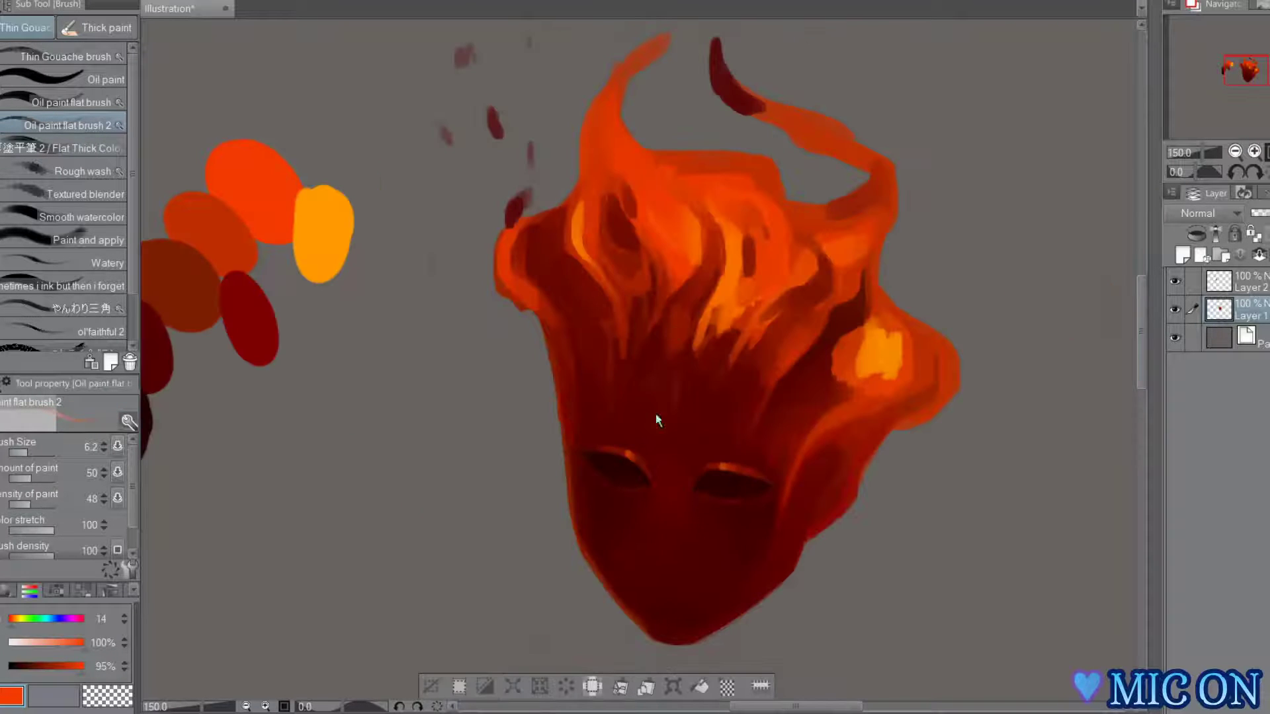
{"action": "left_click", "coordinate": [625, 481], "text": "alt"}
{"action": "key", "text": "h"}
{"action": "key", "text": "h"}
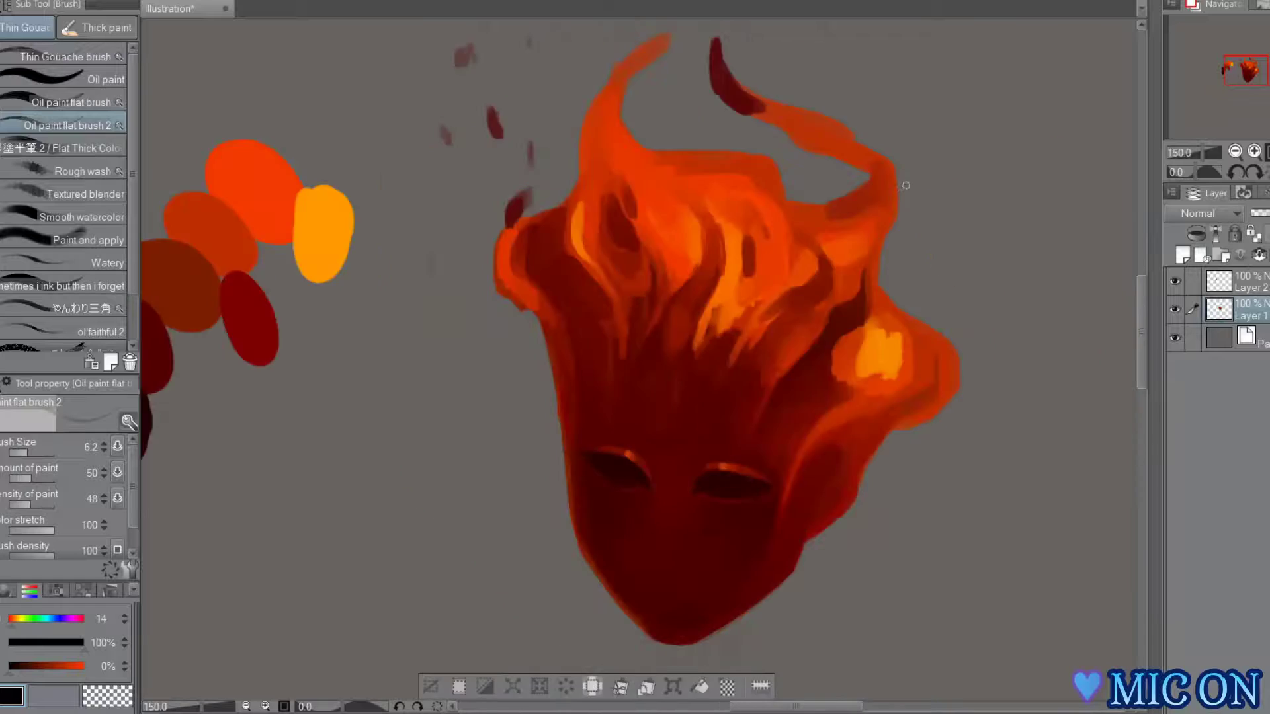
- Handwrite the starred note "Burnout Au maybe?" in black beside the right flame with MALZA PEN 2
{"action": "key", "text": "p"}
{"action": "mouse_move", "coordinate": [907, 66]}
{"action": "left_mouse_down"}
{"action": "mouse_move", "coordinate": [1006, 86]}
{"action": "mouse_move", "coordinate": [1076, 77]}
{"action": "left_mouse_up"}
{"action": "mouse_move", "coordinate": [969, 106]}
{"action": "left_mouse_down"}
{"action": "mouse_move", "coordinate": [1075, 119]}
{"action": "mouse_move", "coordinate": [1042, 141]}
{"action": "left_mouse_up"}
{"action": "left_click_drag", "start_coordinate": [945, 159], "coordinate": [976, 173]}
{"action": "mouse_move", "coordinate": [988, 151]}
{"action": "left_mouse_down"}
{"action": "mouse_move", "coordinate": [1012, 175]}
{"action": "mouse_move", "coordinate": [1070, 176]}
{"action": "left_mouse_up"}
{"action": "left_click_drag", "start_coordinate": [1070, 153], "coordinate": [1079, 177]}
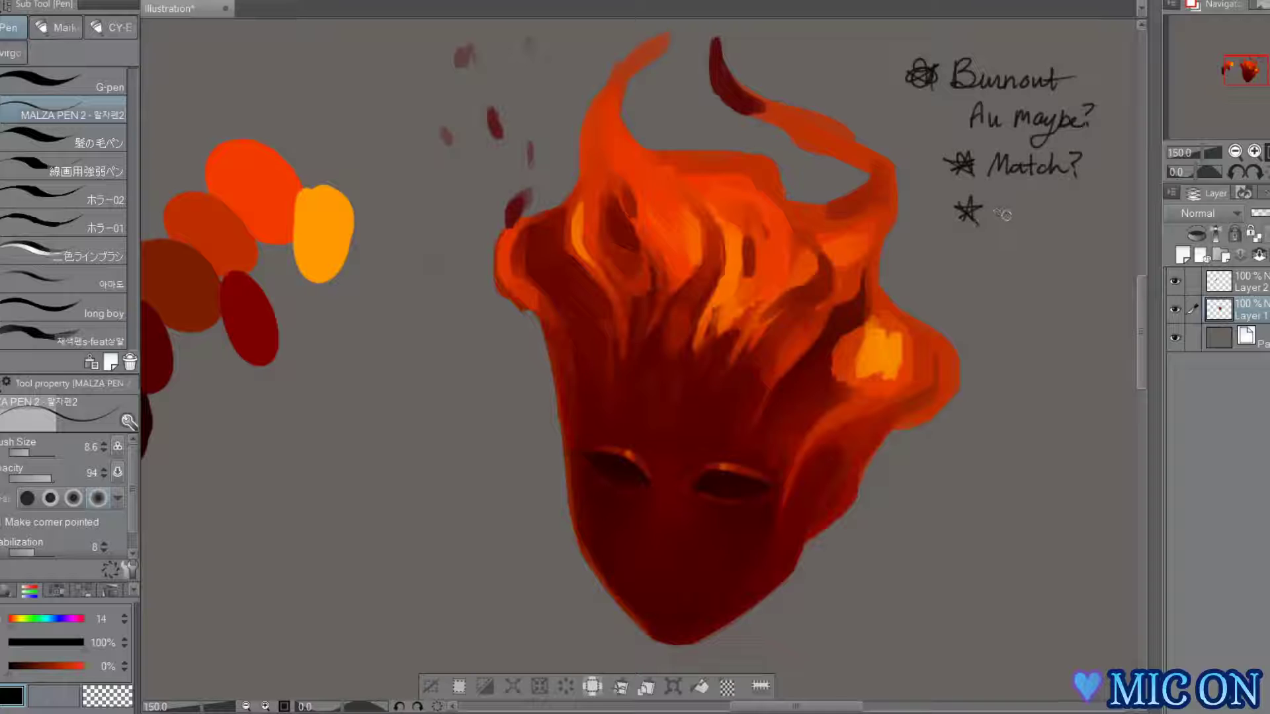
{"action": "key", "text": "ctrl+z"}
{"action": "key", "text": "ctrl+z"}
{"action": "key", "text": "ctrl+z"}
{"action": "key", "text": "ctrl+z"}
{"action": "key", "text": "ctrl+z"}
{"action": "key", "text": "ctrl+z"}
- Sample the bright orange swatch with Oil paint flat brush 2 at size 12.0 and draw a small curl above the left tuft
{"action": "left_click", "coordinate": [1235, 152]}
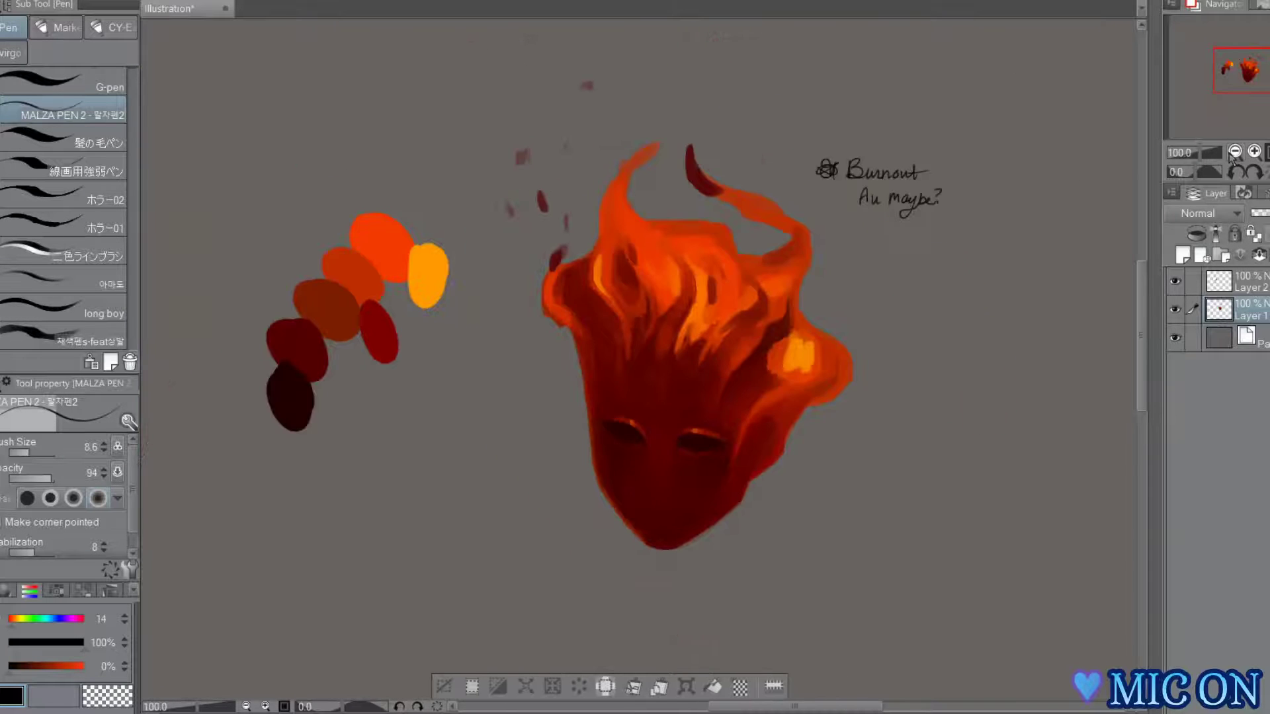
{"action": "key", "text": "p"}
{"action": "key", "text": "b"}
{"action": "left_click", "coordinate": [379, 245], "text": "alt"}
{"action": "mouse_move", "coordinate": [580, 265]}
{"action": "left_mouse_down"}
{"action": "mouse_move", "coordinate": [595, 233]}
{"action": "mouse_move", "coordinate": [588, 249]}
{"action": "left_mouse_up"}
{"action": "key", "text": "bracketleft"}
{"action": "key", "text": "bracketleft"}
{"action": "key", "text": "bracketleft"}
{"action": "key", "text": "bracketleft"}
{"action": "key", "text": "bracketleft"}
{"action": "key", "text": "bracketleft"}
{"action": "key", "text": "bracketleft"}
{"action": "key", "text": "c"}
{"action": "key", "text": "h"}
- Shade the new curl and the left tuft with the crimson and dark red swatches
{"action": "left_click", "coordinate": [899, 332], "text": "alt"}
{"action": "left_click_drag", "start_coordinate": [698, 271], "coordinate": [688, 234]}
{"action": "left_click", "coordinate": [980, 350], "text": "alt"}
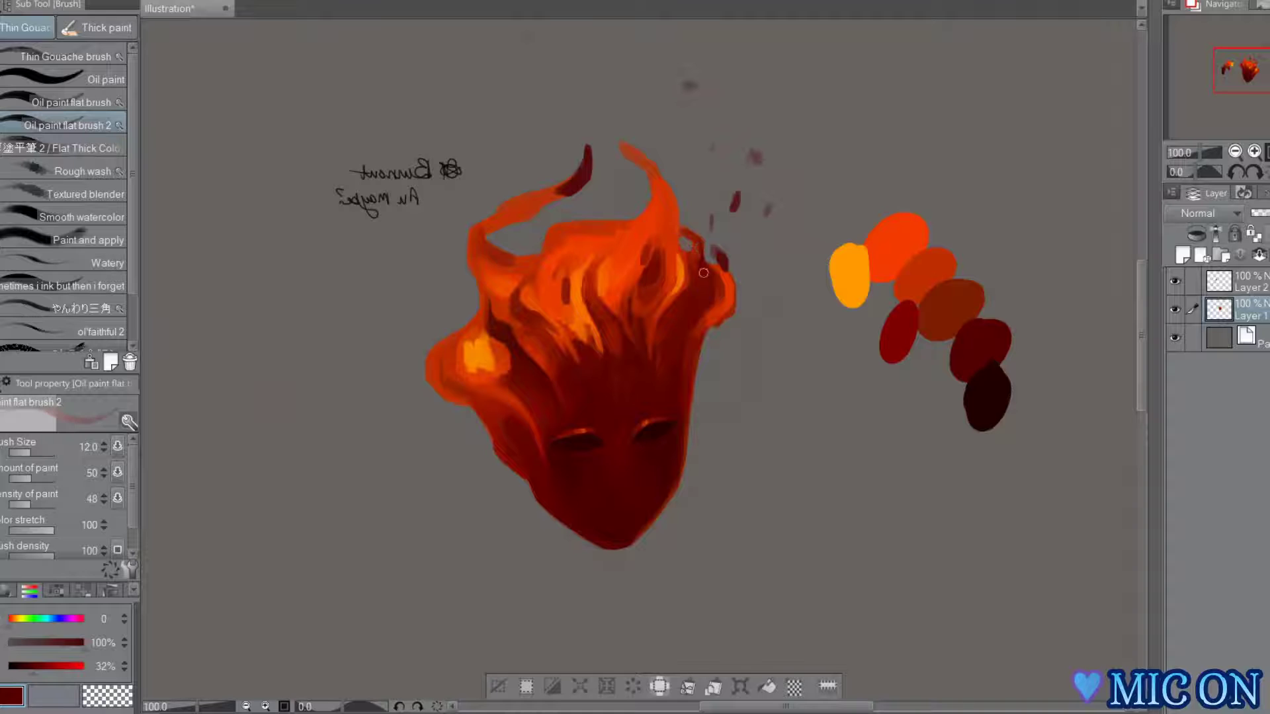
- Sample the curl's orange, add a small curl below the left tuft, and draw a thin strand arching over the hair between the flames
{"action": "left_click", "coordinate": [688, 233], "text": "alt"}
{"action": "key", "text": "h"}
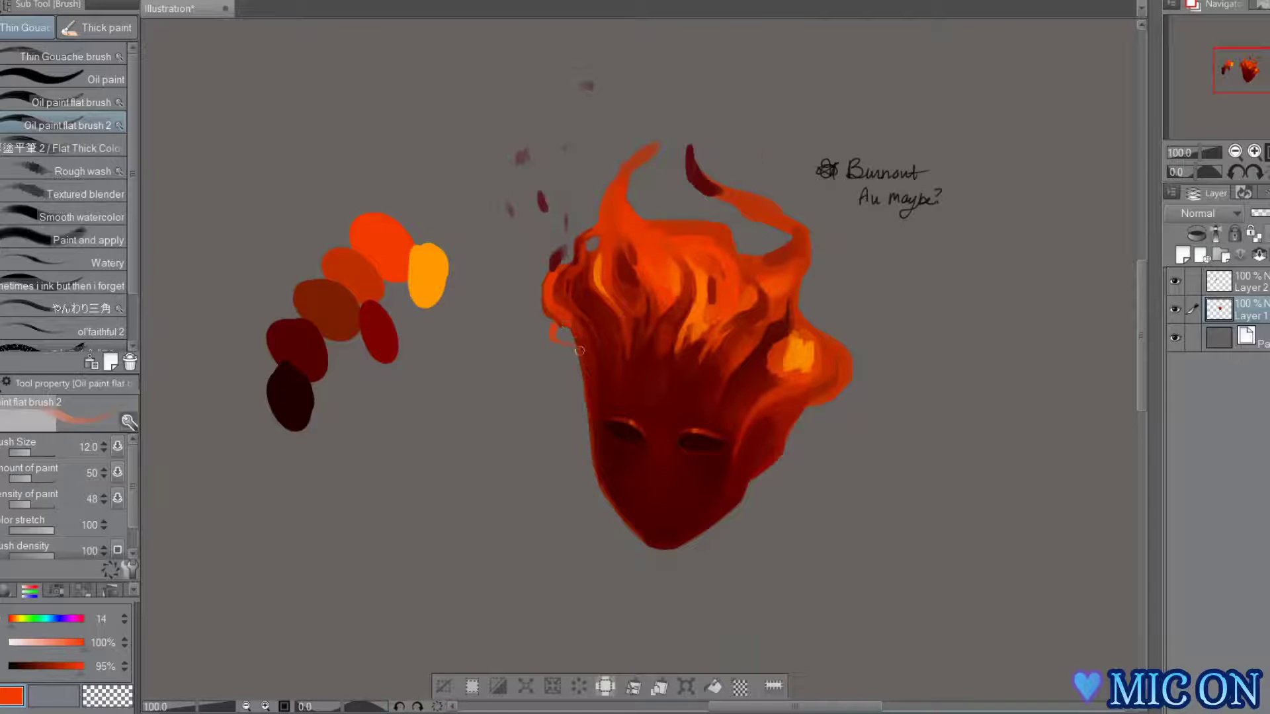
{"action": "key", "text": "h"}
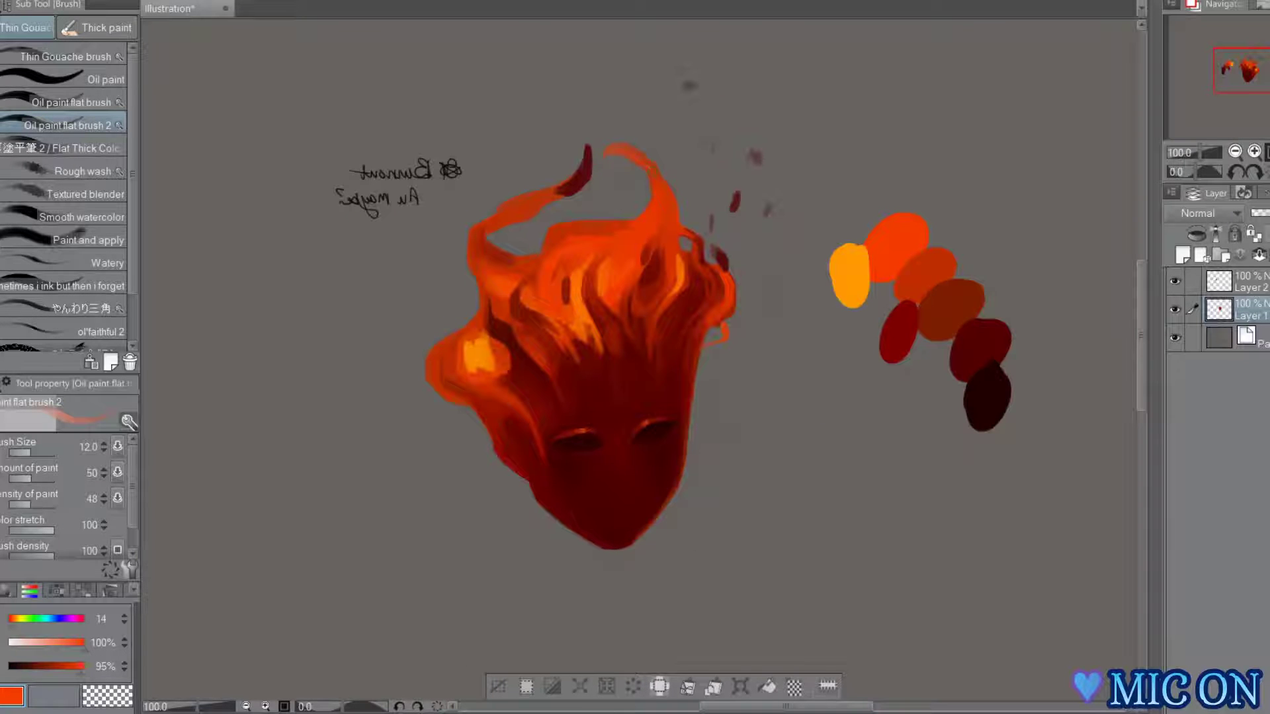
{"action": "key", "text": "h"}
{"action": "key", "text": "h"}
{"action": "key", "text": "h"}
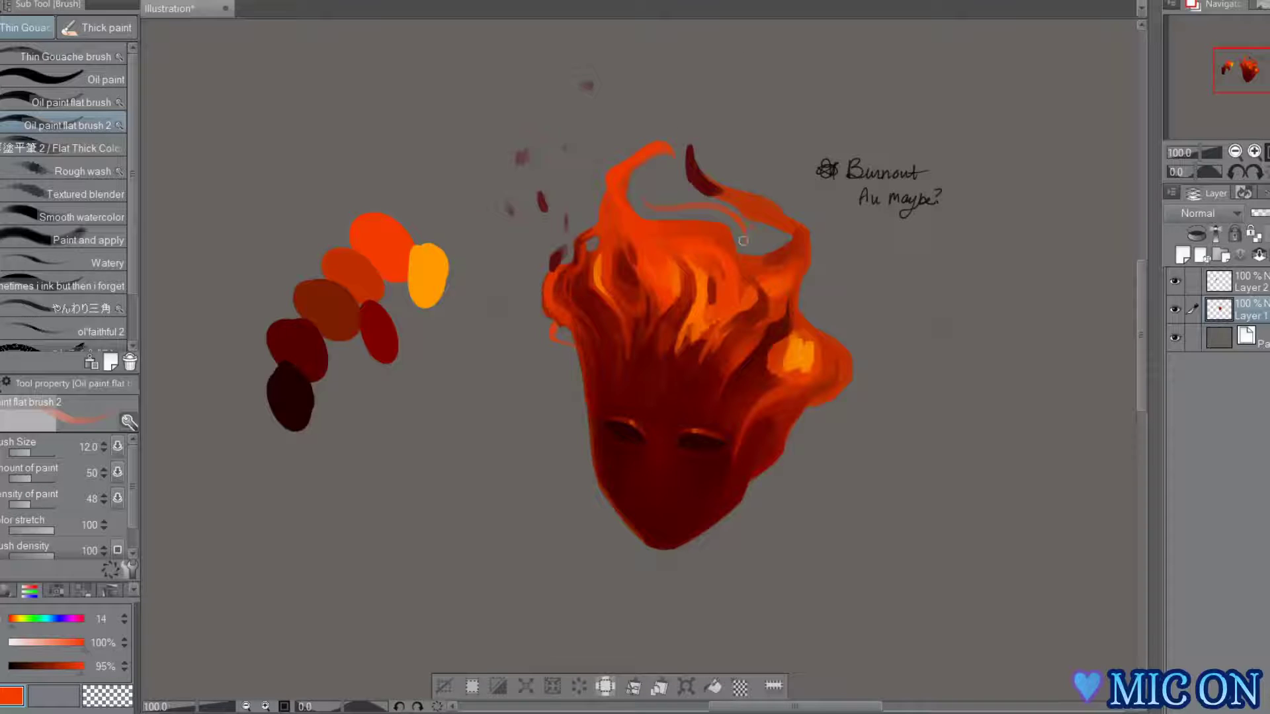
- Erase the dark red tip above the right flame with the Snap eraser and return to Oil paint flat brush 2
{"action": "key", "text": "h"}
{"action": "key", "text": "h"}
{"action": "key", "text": "e"}
{"action": "mouse_move", "coordinate": [690, 146]}
{"action": "left_mouse_down"}
{"action": "mouse_move", "coordinate": [723, 192]}
{"action": "mouse_move", "coordinate": [788, 217]}
{"action": "left_mouse_up"}
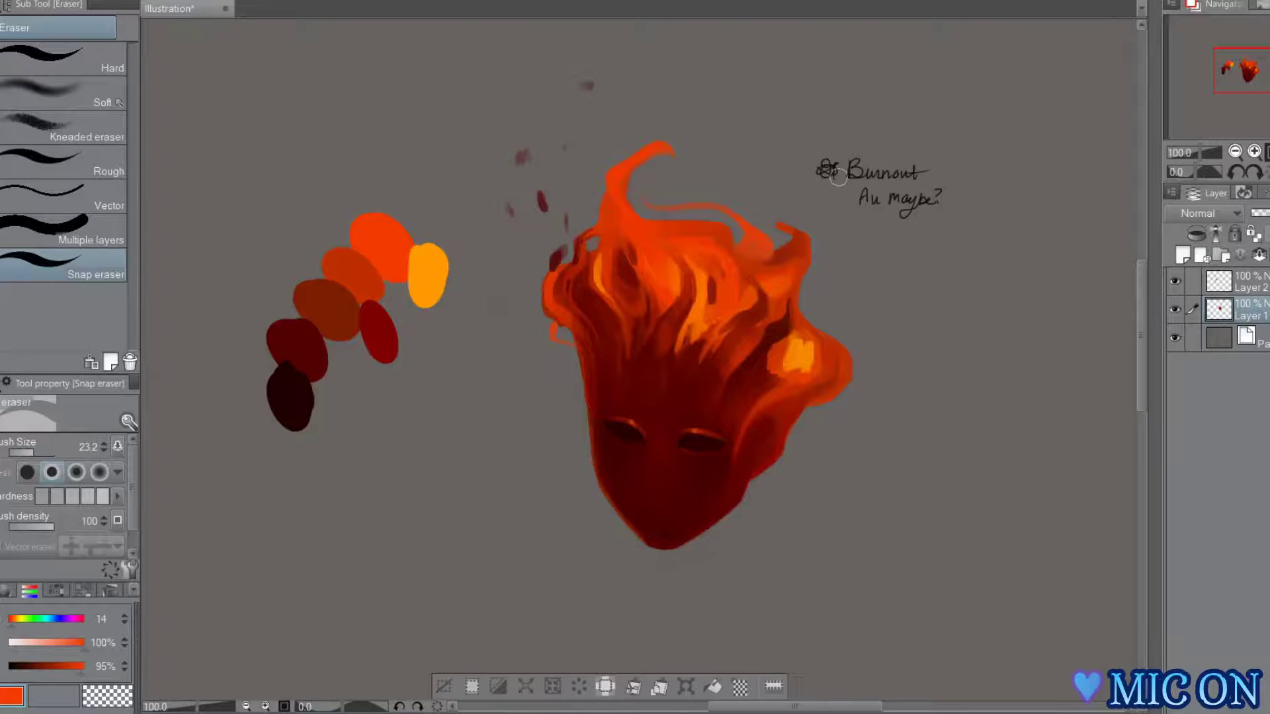
{"action": "key", "text": "b"}
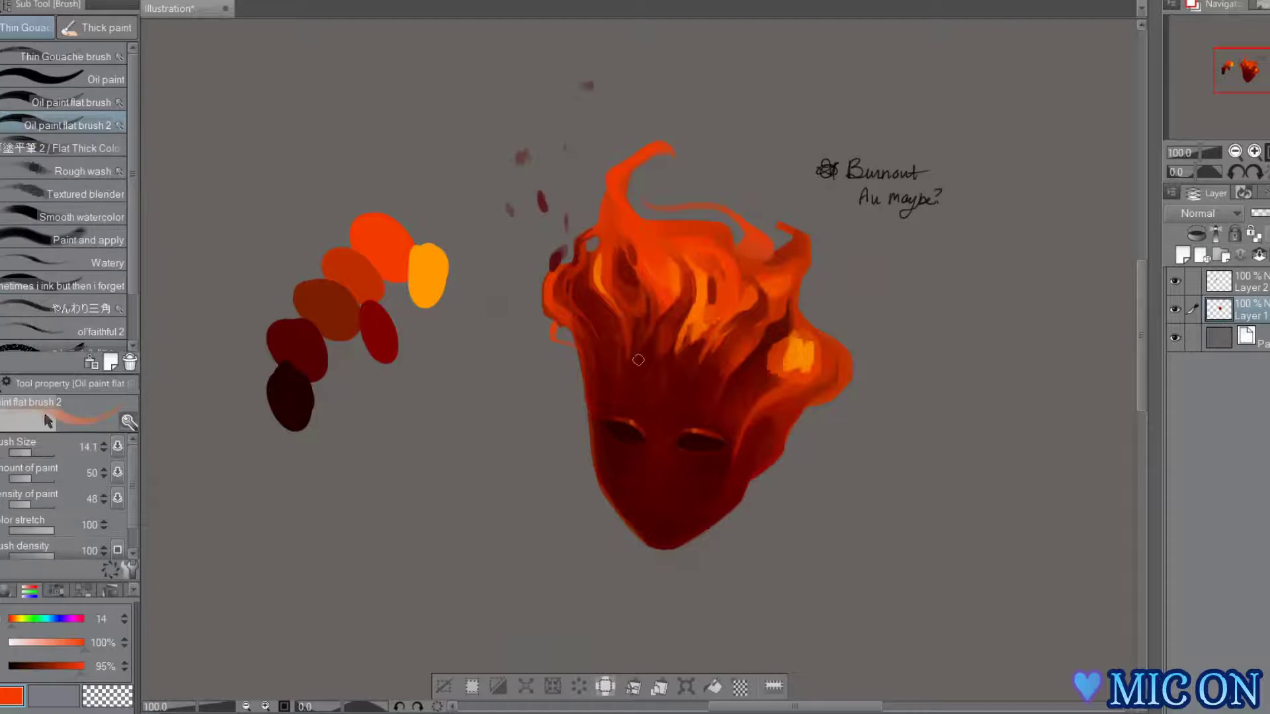
- Sample orange from the hair to redraw the right flame's tip as a closed curl, and paint a dark red hollow beside it
{"action": "key", "text": "h"}
{"action": "key", "text": "h"}
{"action": "key", "text": "h"}
{"action": "left_click", "coordinate": [518, 301], "text": "alt"}
{"action": "mouse_move", "coordinate": [512, 248]}
{"action": "left_mouse_down"}
{"action": "mouse_move", "coordinate": [528, 264]}
{"action": "mouse_move", "coordinate": [536, 254]}
{"action": "left_mouse_up"}
{"action": "left_click", "coordinate": [564, 322], "text": "alt"}
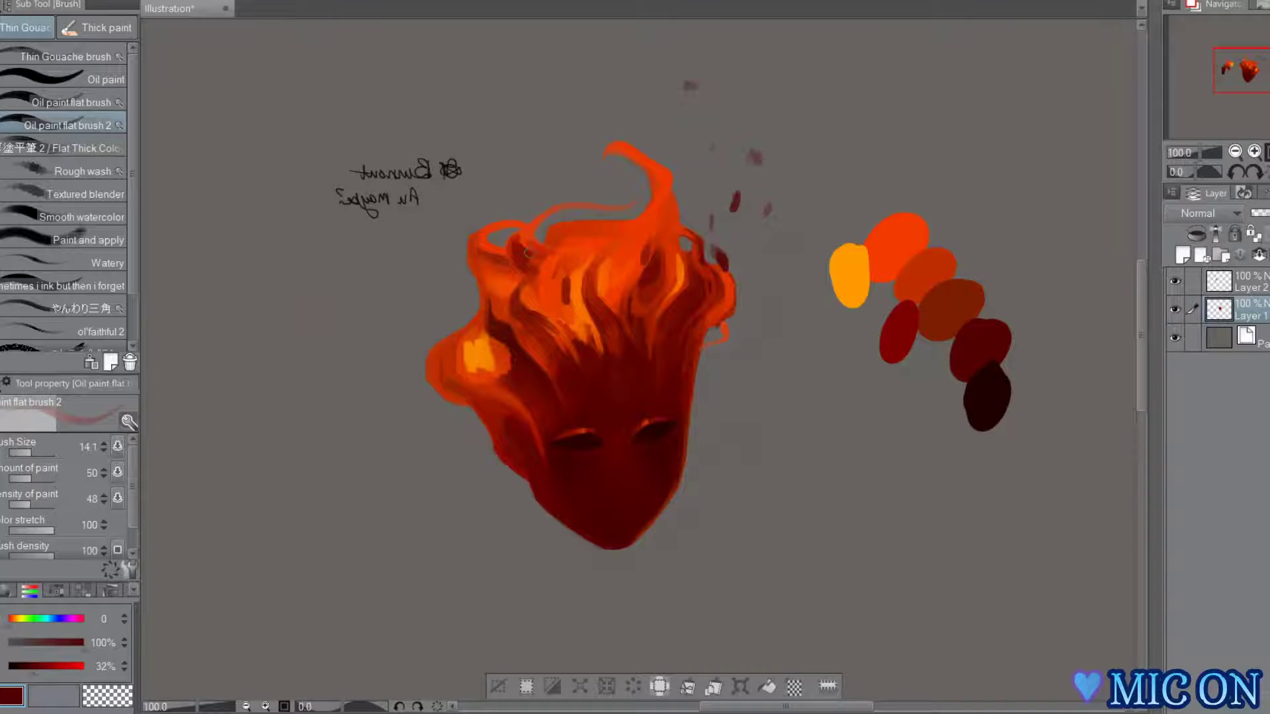
{"action": "key", "text": "h"}
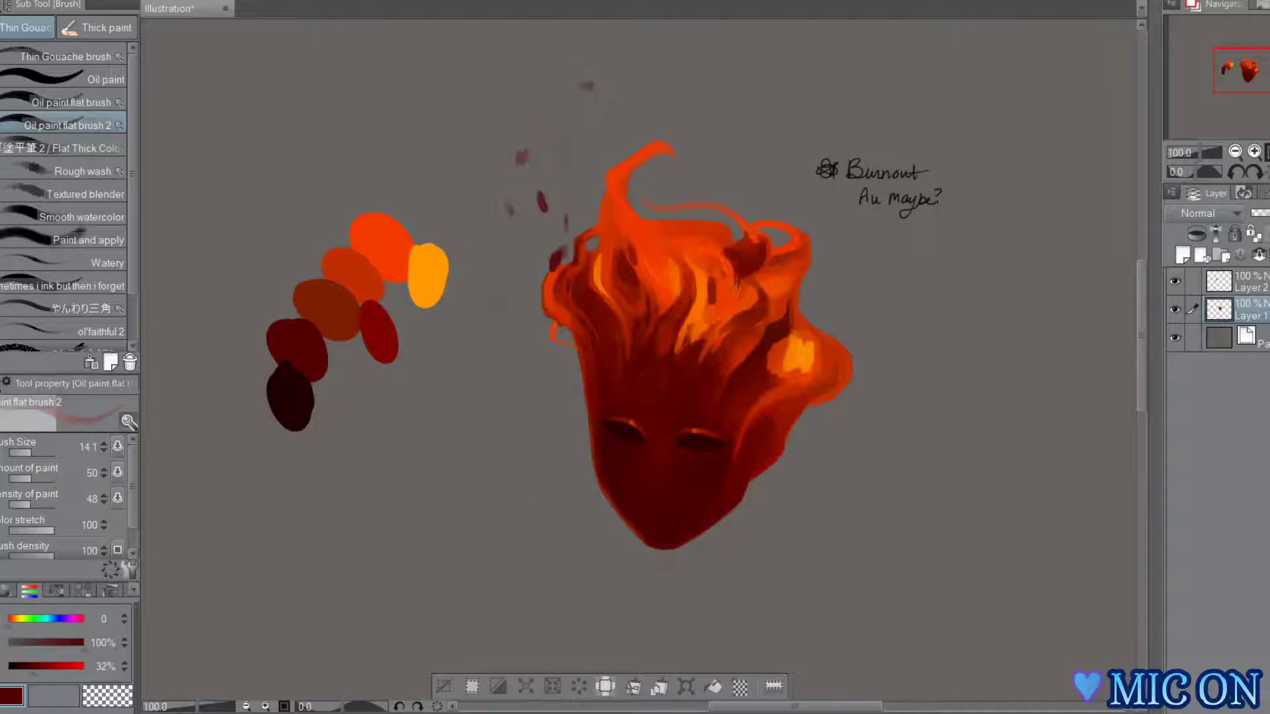
- Sample dark reds from the hairline and sharpen the dark gaps between the strands above the forehead
{"action": "key", "text": "h"}
{"action": "key", "text": "h"}
{"action": "mouse_move", "coordinate": [589, 329]}
{"action": "left_mouse_down"}
{"action": "mouse_move", "coordinate": [574, 352]}
{"action": "mouse_move", "coordinate": [562, 336]}
{"action": "left_mouse_up"}
{"action": "key", "text": "h"}
{"action": "left_click", "coordinate": [570, 347], "text": "alt"}
{"action": "left_click", "coordinate": [585, 371], "text": "alt"}
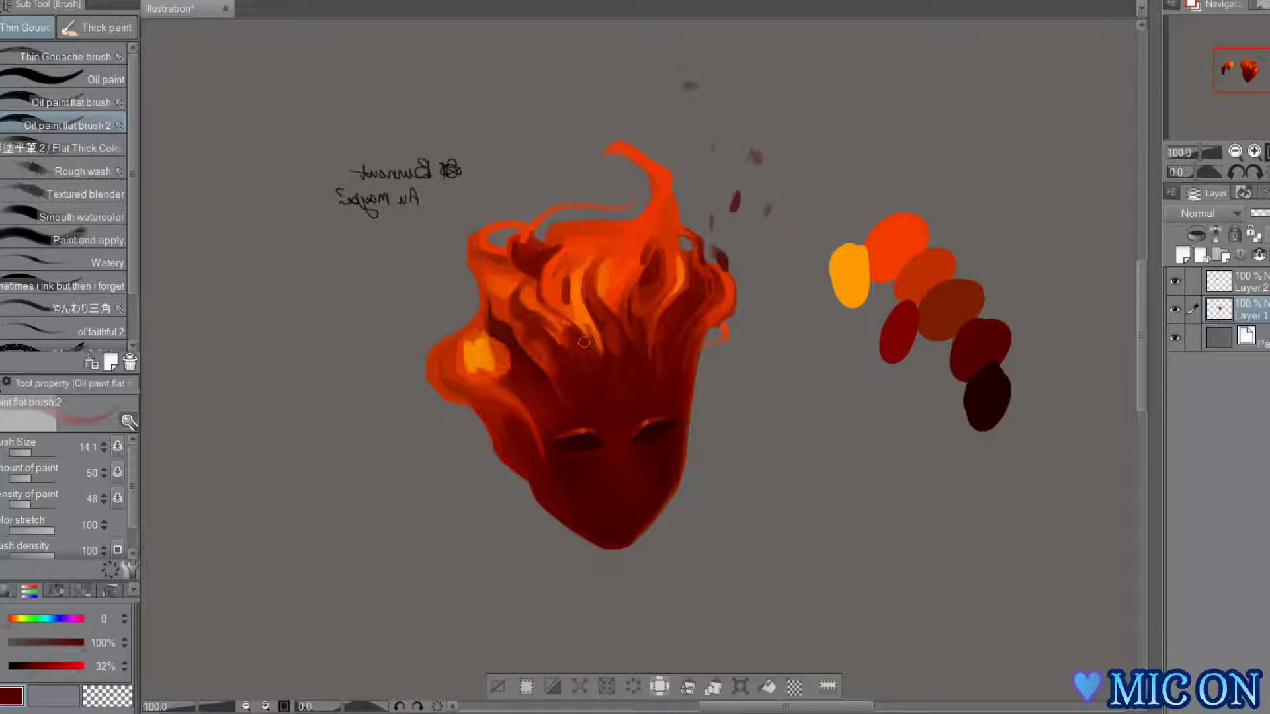
{"action": "key", "text": "h"}
{"action": "key", "text": "h"}
{"action": "key", "text": "h"}
{"action": "key", "text": "h"}
- Paint orange over the yellow patch on the right hair bulge and add golden yellow highlights sampled from the swatch
{"action": "left_click", "coordinate": [483, 357], "text": "alt"}
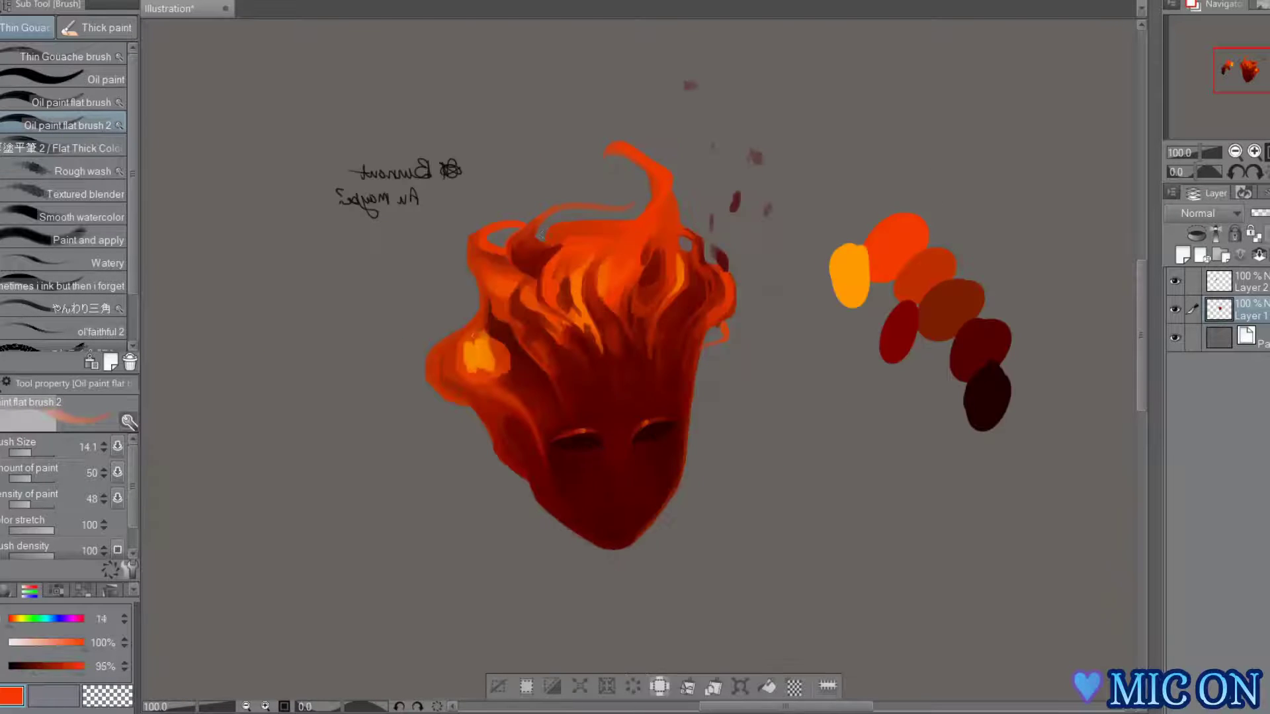
{"action": "key", "text": "h"}
{"action": "key", "text": "h"}
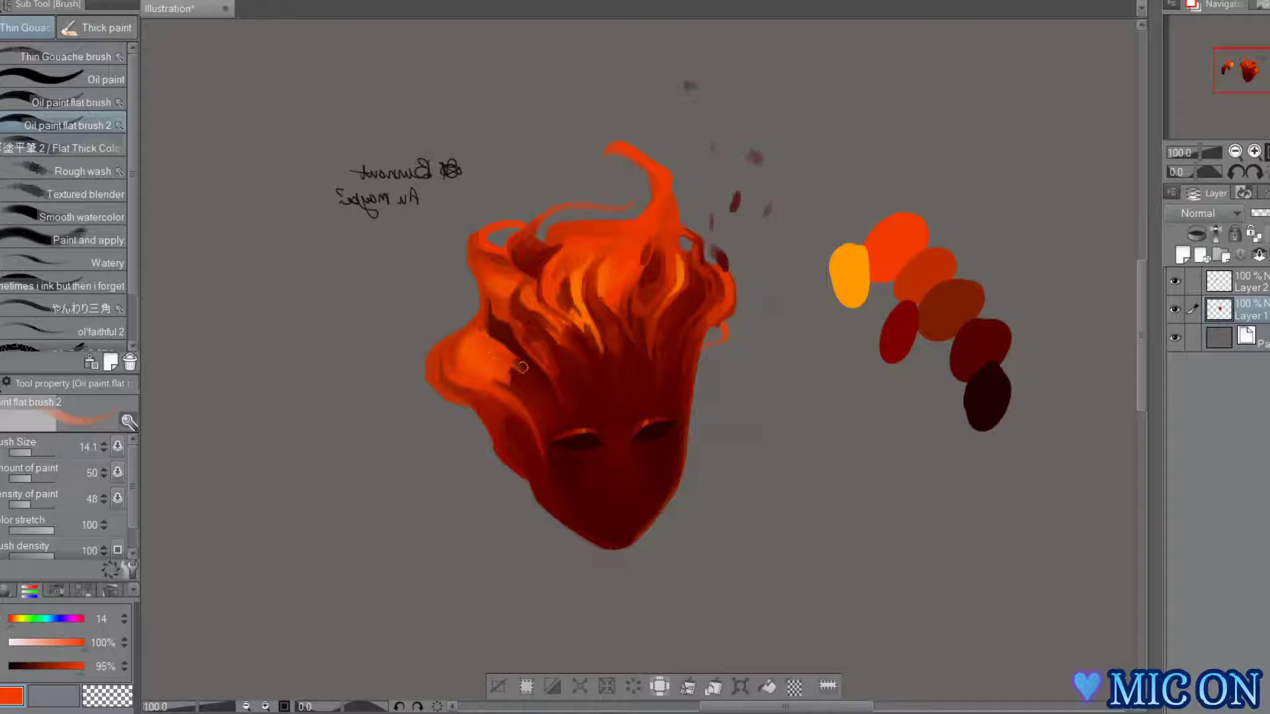
{"action": "left_click", "coordinate": [850, 274], "text": "alt"}
{"action": "left_click_drag", "start_coordinate": [464, 391], "coordinate": [497, 371]}
{"action": "left_click_drag", "start_coordinate": [490, 350], "coordinate": [515, 368]}
{"action": "key", "text": "h"}
{"action": "key", "text": "h"}
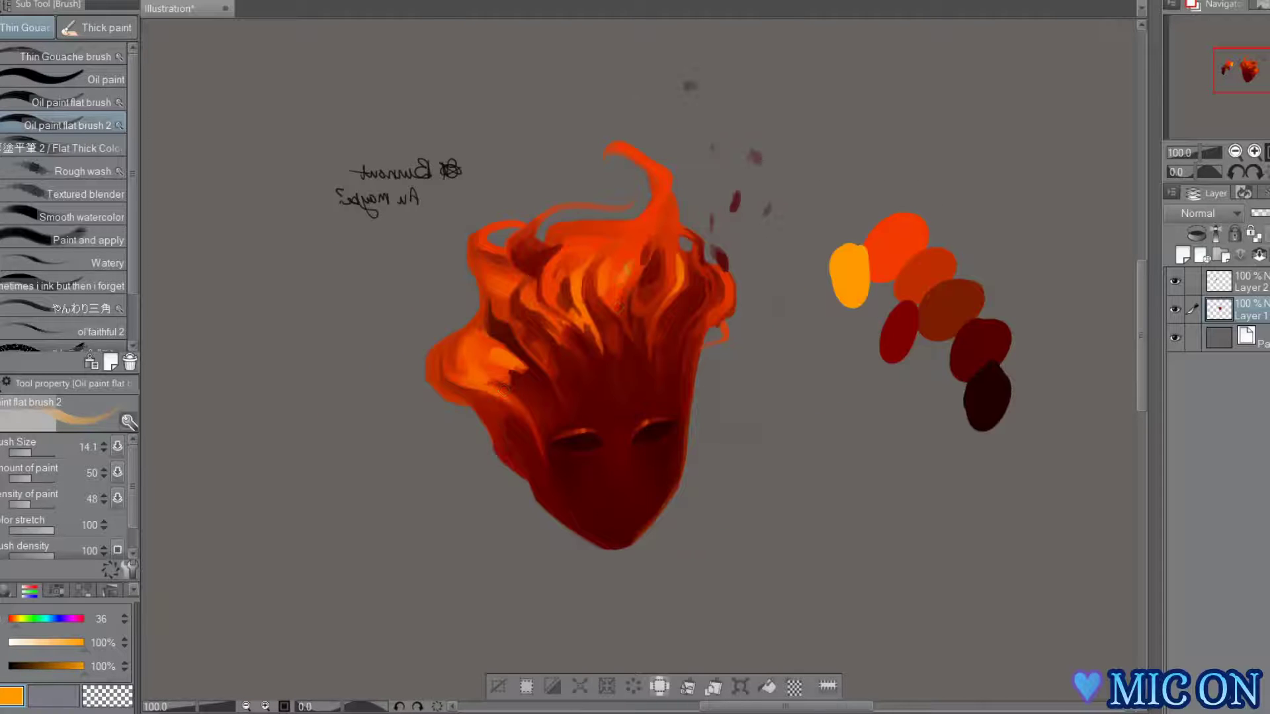
- Add golden and bright orange streaks to the central strands and the curved base of the tall flame
{"action": "key", "text": "h"}
{"action": "key", "text": "h"}
{"action": "key", "text": "h"}
{"action": "key", "text": "h"}
{"action": "key", "text": "h"}
{"action": "left_click", "coordinate": [708, 247], "text": "alt"}
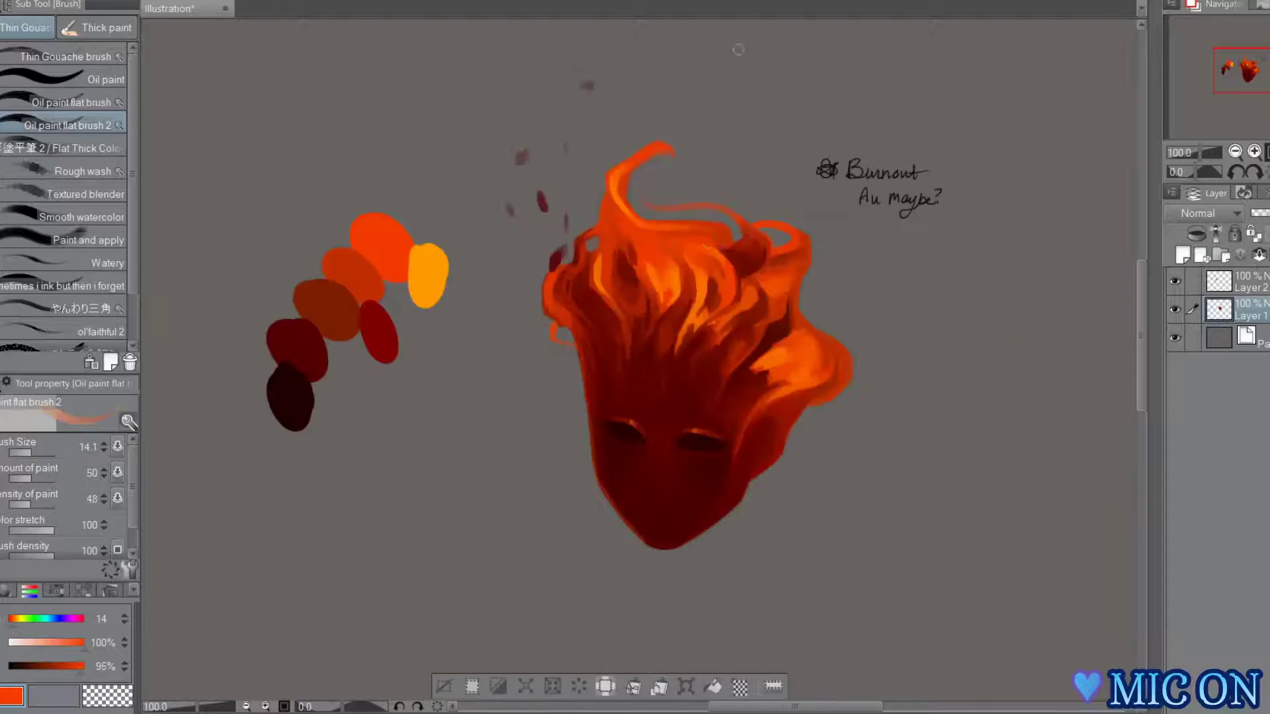
{"action": "key", "text": "h"}
- Sample the darkest swatch and shade the face beneath both eyes at brush size 27.4 and amount of paint 42
{"action": "left_click", "coordinate": [988, 397], "text": "alt"}
{"action": "key", "text": "h"}
{"action": "key", "text": "h"}
{"action": "left_click", "coordinate": [35, 453]}
{"action": "left_click", "coordinate": [28, 479]}
{"action": "left_click_drag", "start_coordinate": [566, 466], "coordinate": [596, 466]}
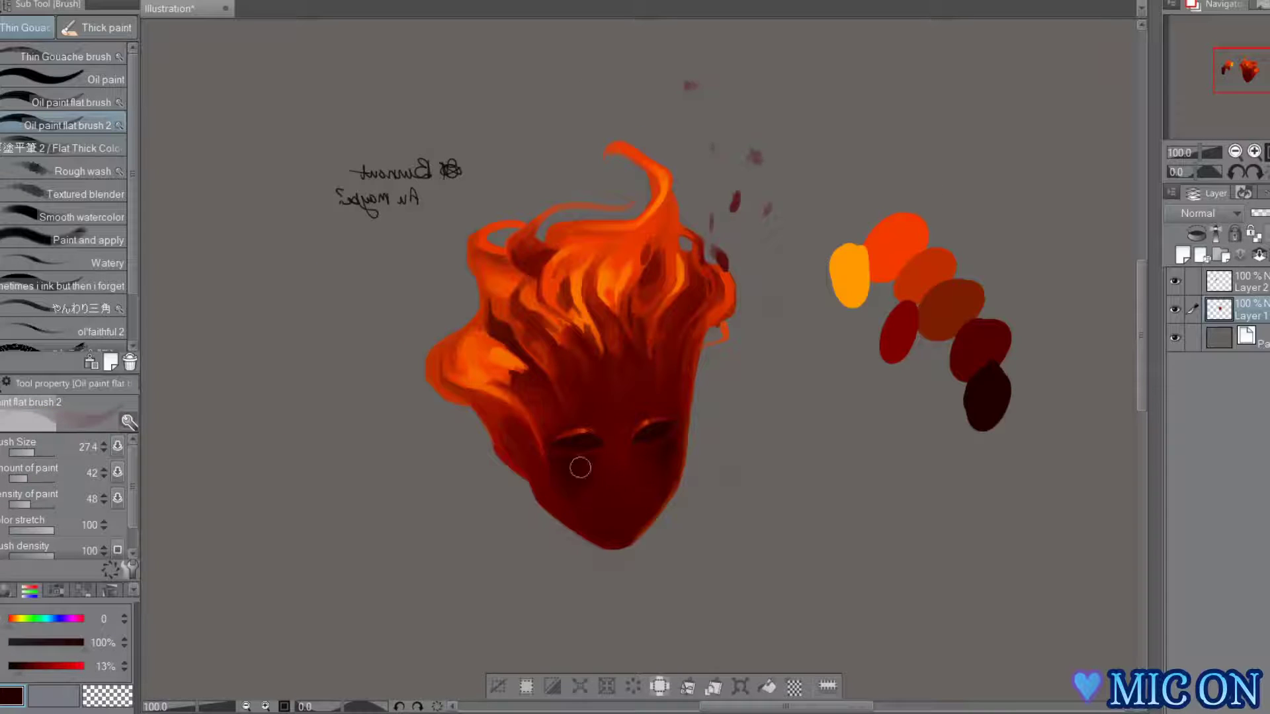
{"action": "key", "text": "h"}
{"action": "left_click", "coordinate": [699, 466], "text": "alt"}
{"action": "key", "text": "h"}
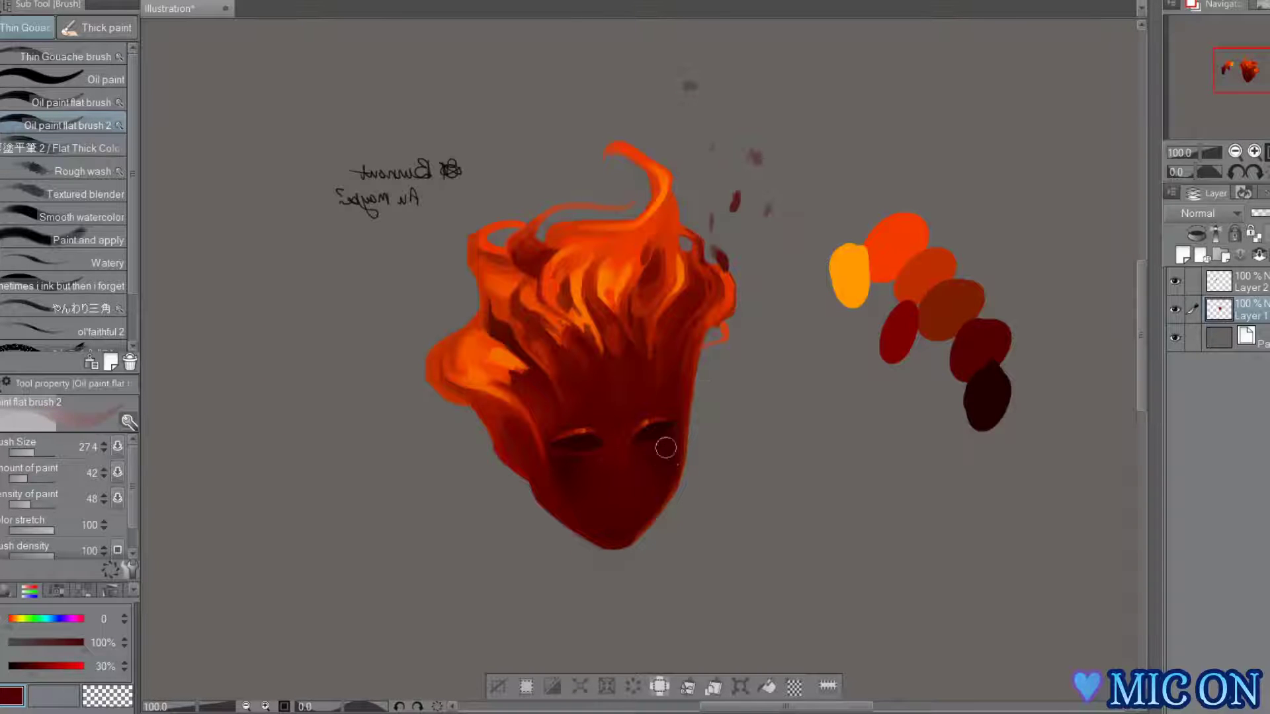
{"action": "left_click", "coordinate": [668, 451], "text": "alt"}
{"action": "key", "text": "h"}
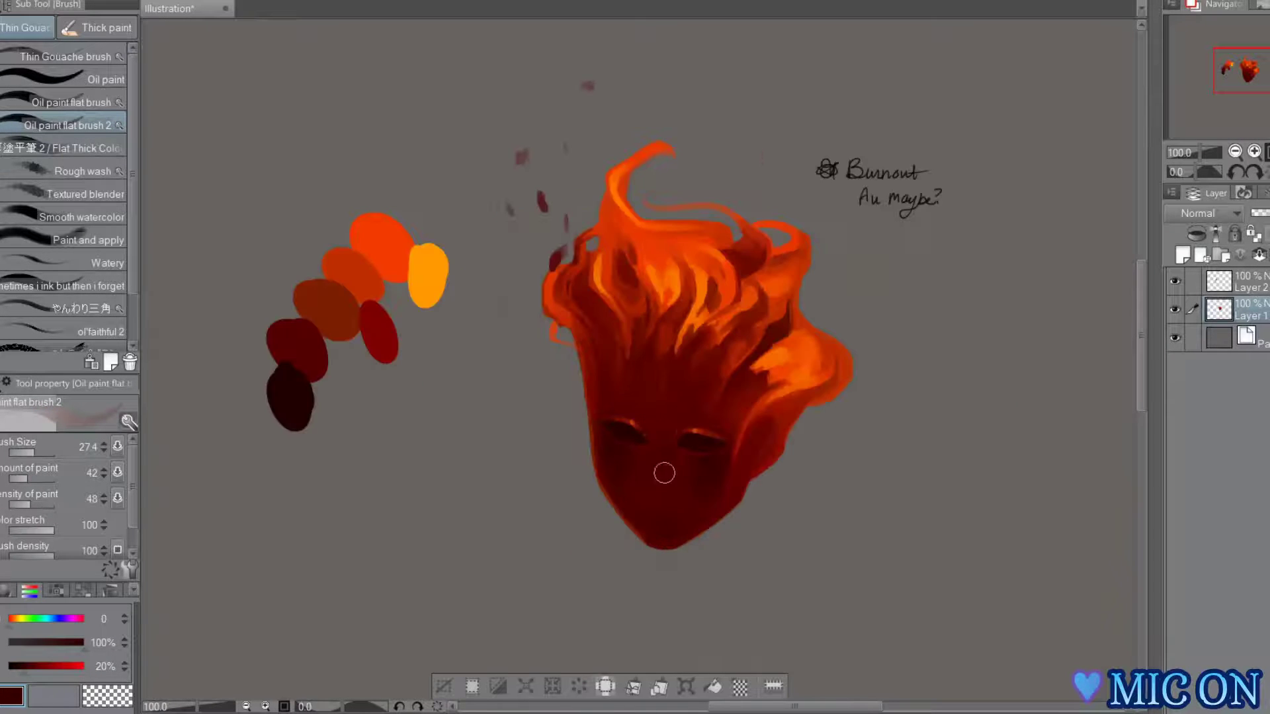
- Lighten the golden swatch's colour to 46% saturation and paint pale highlights on the central strand and left tuft at brush size 10.2
{"action": "key", "text": "h"}
{"action": "key", "text": "h"}
{"action": "left_click", "coordinate": [428, 275], "text": "alt"}
{"action": "left_click", "coordinate": [43, 642]}
{"action": "left_click", "coordinate": [29, 452]}
{"action": "key", "text": "h"}
{"action": "key", "text": "h"}
{"action": "key", "text": "h"}
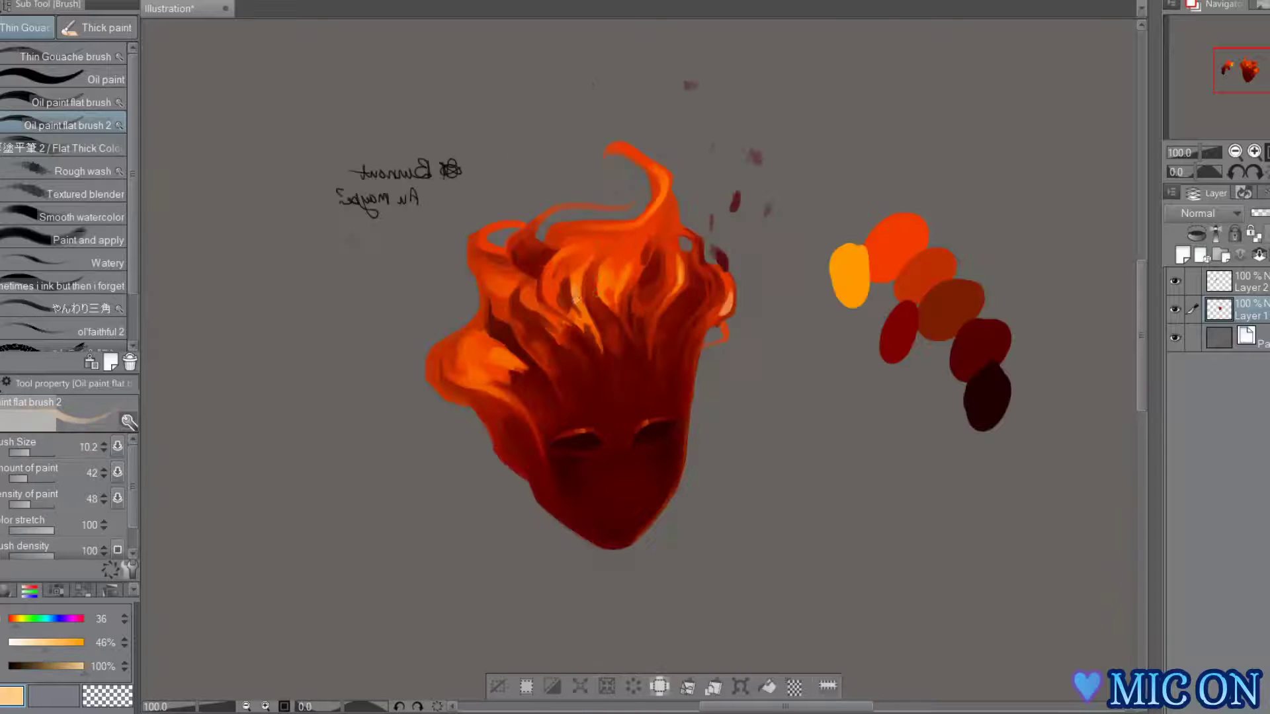
{"action": "key", "text": "h"}
- Dot pale highlights onto both upper eyelids with the ol'faithful 2 brush at size 4.5
{"action": "left_click", "coordinate": [99, 332]}
{"action": "left_click", "coordinate": [1210, 152]}
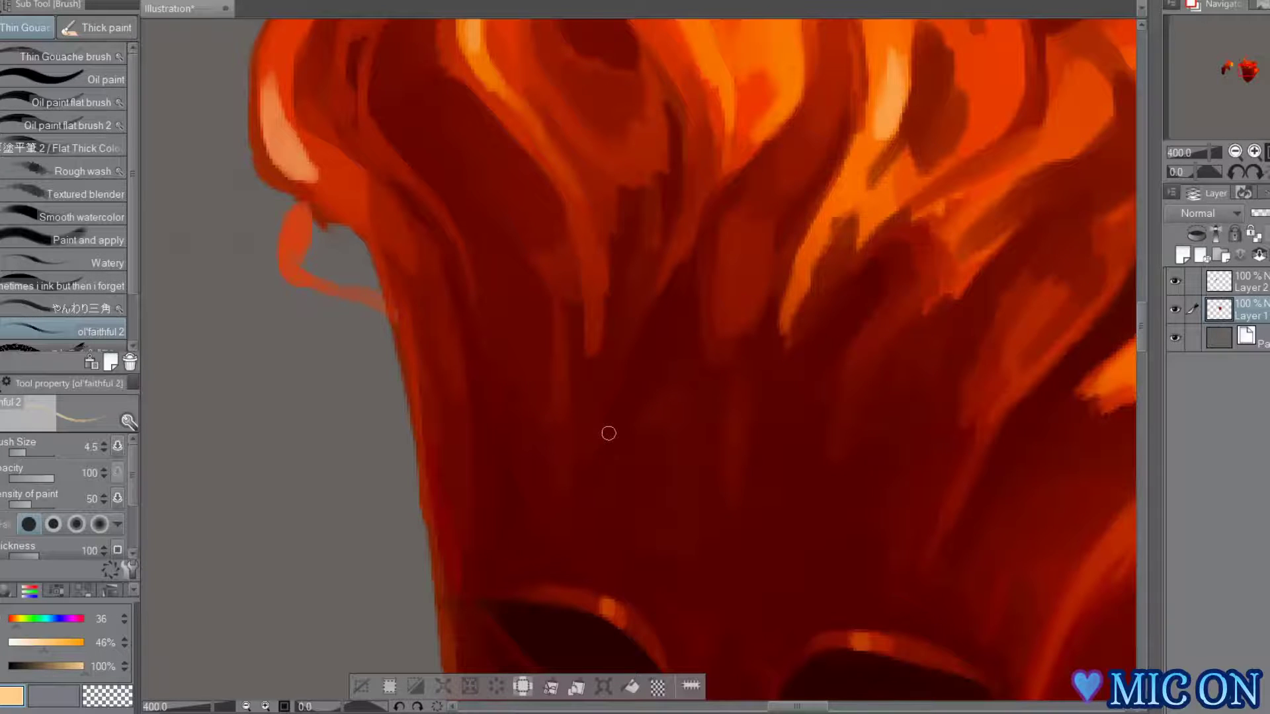
{"action": "left_click", "coordinate": [607, 606]}
{"action": "left_click", "coordinate": [857, 640]}
{"action": "scroll", "coordinate": [857, 640], "scroll_direction": "up", "scroll_amount": 4}
{"action": "key", "text": "h"}
{"action": "key", "text": "h"}
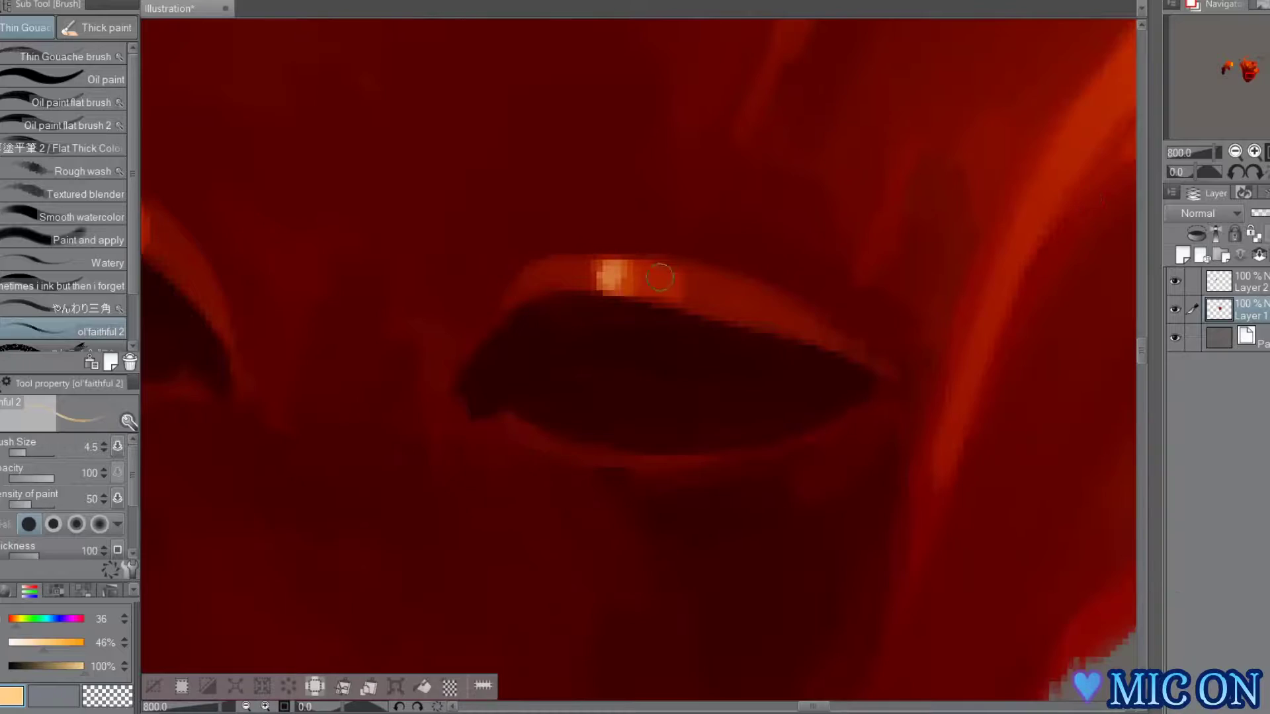
- Draw an orange lower lid line under the right eye with colour sampled from its upper lid, and add a pale highlight to it
{"action": "left_click", "coordinate": [662, 274], "text": "alt"}
{"action": "left_click_drag", "start_coordinate": [542, 433], "coordinate": [574, 451]}
{"action": "key", "text": "h"}
{"action": "mouse_move", "coordinate": [450, 427]}
{"action": "left_mouse_down"}
{"action": "mouse_move", "coordinate": [602, 464]}
{"action": "mouse_move", "coordinate": [665, 464]}
{"action": "left_mouse_up"}
{"action": "left_click", "coordinate": [620, 277], "text": "alt"}
{"action": "key", "text": "h"}
{"action": "left_click", "coordinate": [621, 276], "text": "alt"}
{"action": "left_click", "coordinate": [642, 465]}
- Sample near-black red and lid colours to fill the right eye's interior and clean up its inner edges
{"action": "left_click", "coordinate": [546, 412], "text": "alt"}
{"action": "left_click", "coordinate": [578, 338], "text": "alt"}
{"action": "key", "text": "h"}
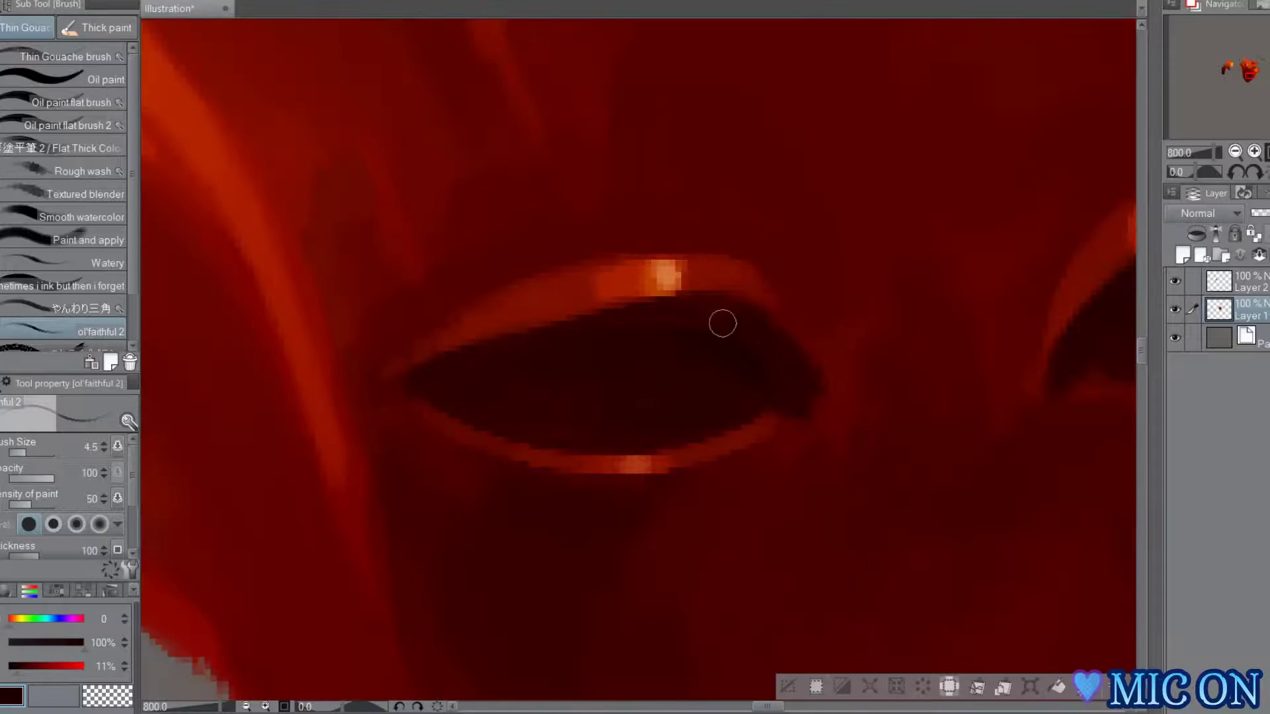
{"action": "key", "text": "h"}
{"action": "left_click", "coordinate": [1254, 172]}
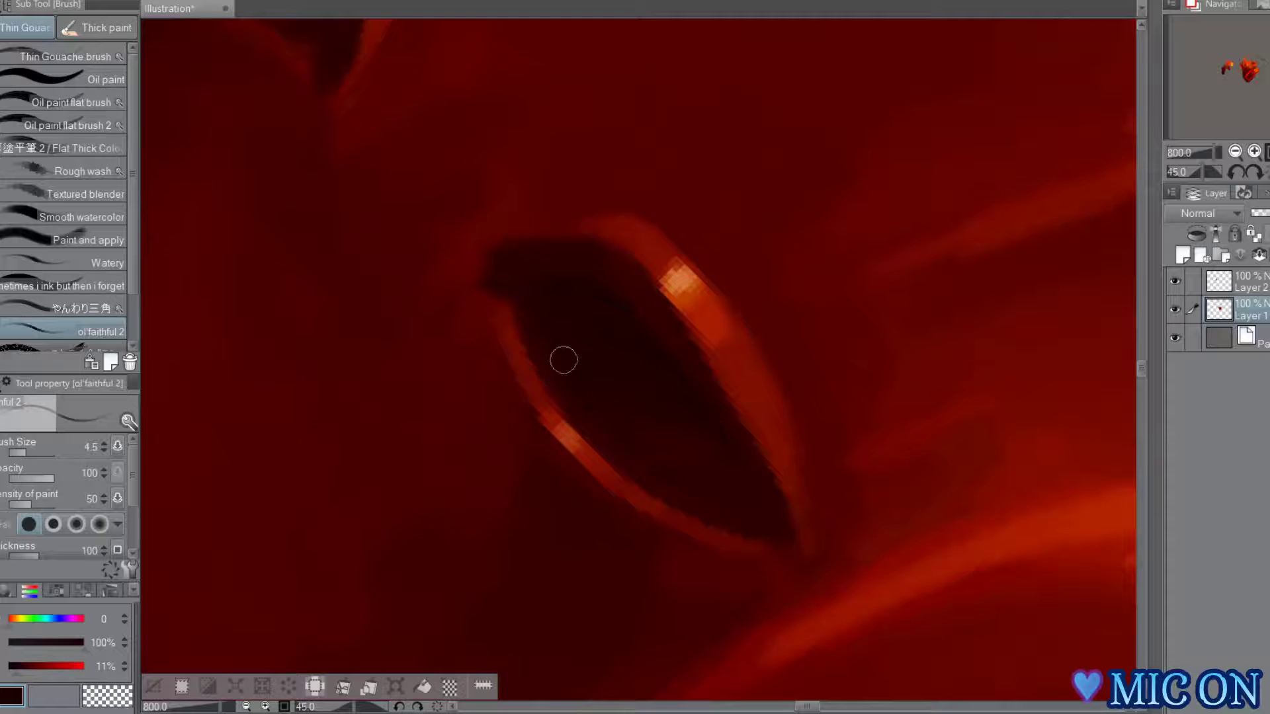
{"action": "left_click", "coordinate": [521, 354], "text": "alt"}
{"action": "left_click_drag", "start_coordinate": [574, 419], "coordinate": [585, 429]}
{"action": "left_click_drag", "start_coordinate": [655, 306], "coordinate": [677, 337]}
{"action": "left_click", "coordinate": [551, 253], "text": "alt"}
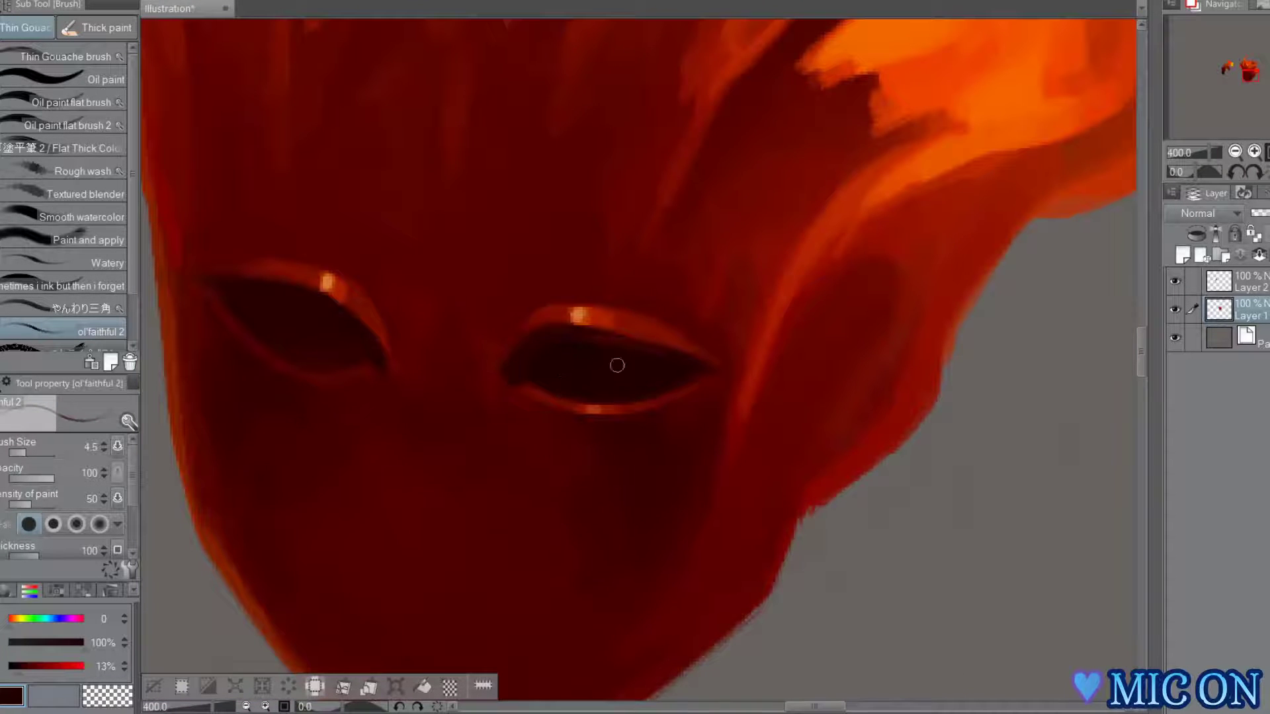
- Blend the dark interior of the right eye with Oil paint flat brush 2 at size 7.3
{"action": "left_click", "coordinate": [79, 101]}
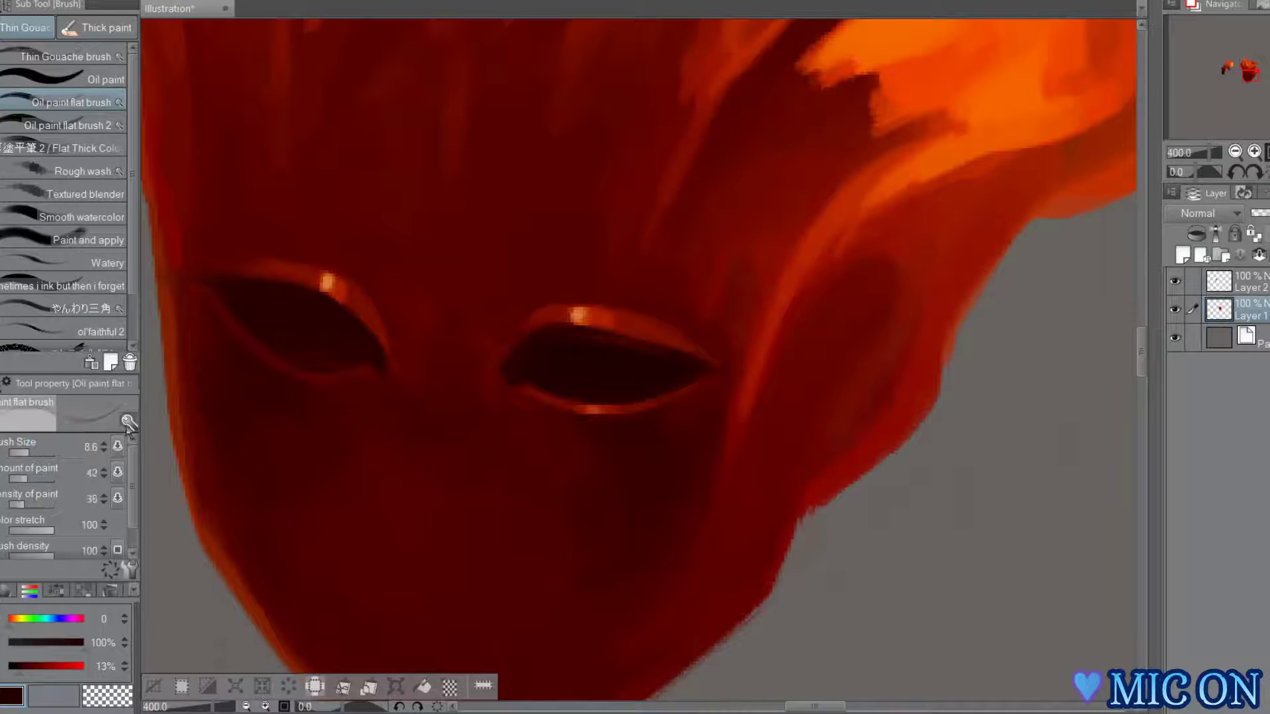
{"action": "left_click", "coordinate": [80, 125]}
{"action": "left_click", "coordinate": [79, 102]}
{"action": "left_click", "coordinate": [35, 453]}
{"action": "left_click", "coordinate": [80, 125]}
{"action": "left_click", "coordinate": [28, 453]}
{"action": "key", "text": "h"}
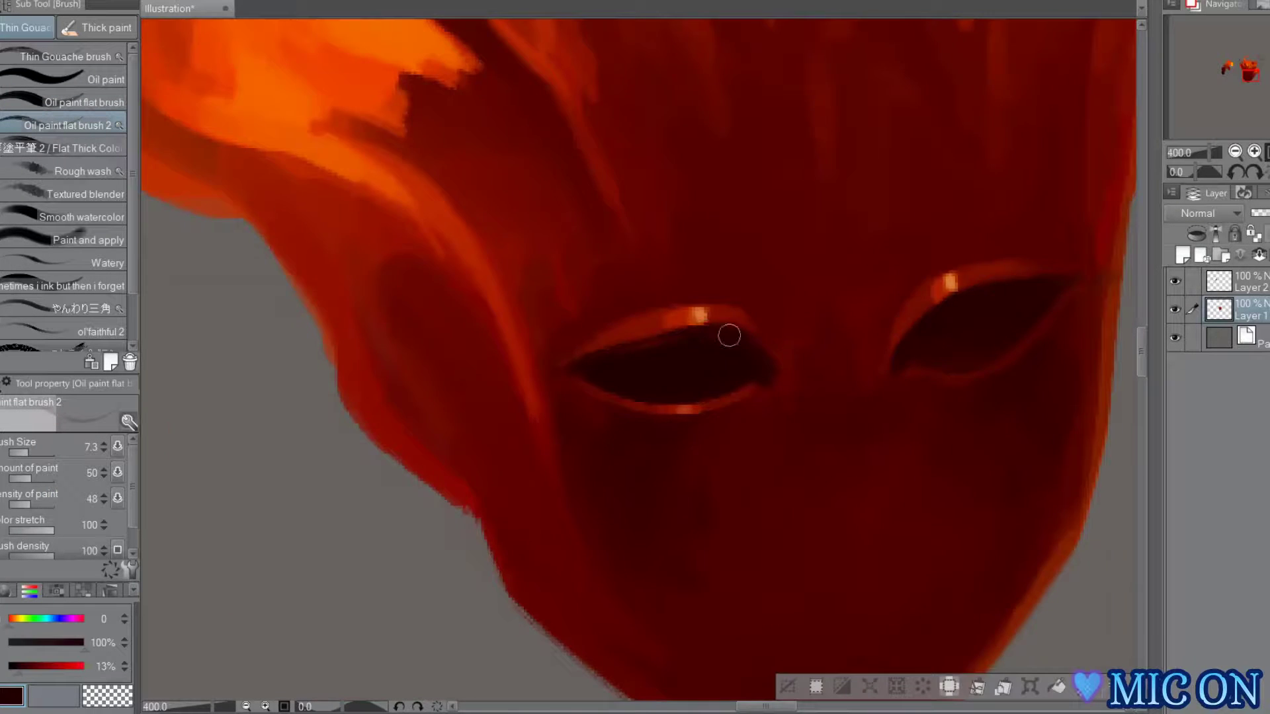
{"action": "key", "text": "h"}
{"action": "key", "text": "h"}
{"action": "left_click", "coordinate": [9, 667]}
{"action": "left_click", "coordinate": [713, 350], "text": "alt"}
{"action": "key", "text": "h"}
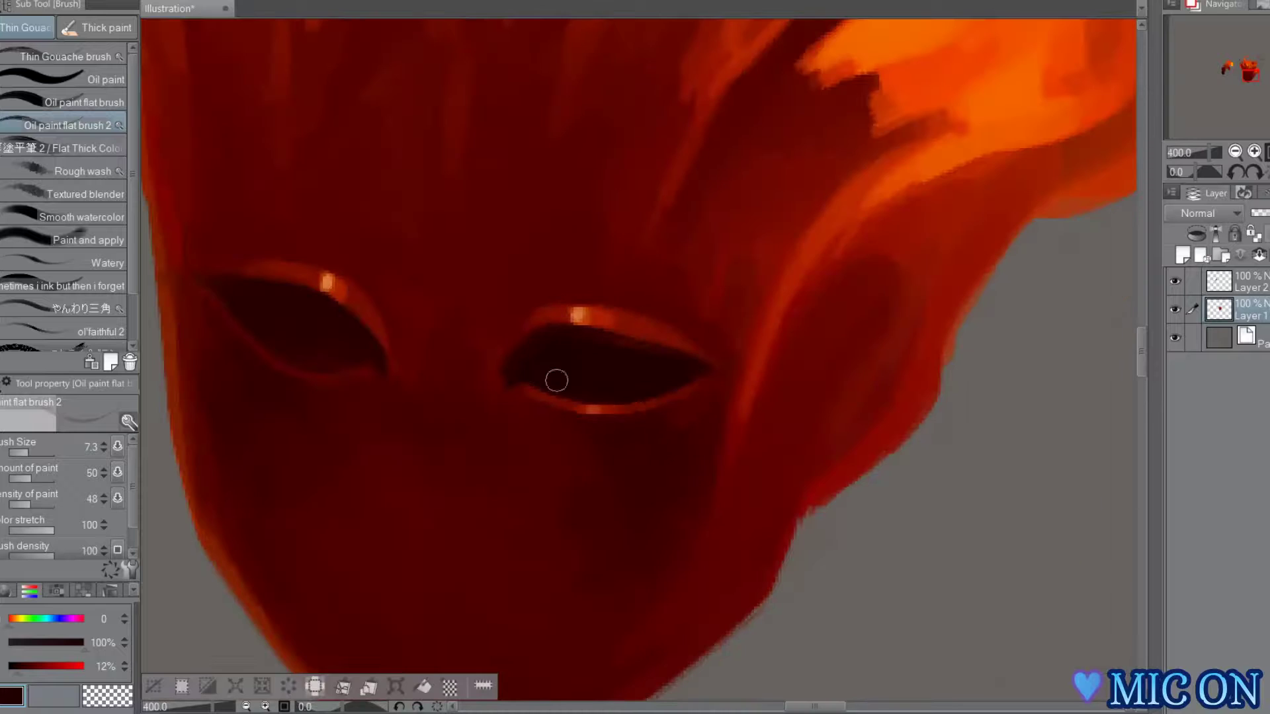
- Check the whole head in normal and mirrored orientation
{"action": "left_click", "coordinate": [1235, 152]}
{"action": "left_click", "coordinate": [1235, 152]}
{"action": "left_click", "coordinate": [1235, 152]}
{"action": "left_click_drag", "start_coordinate": [1250, 75], "coordinate": [1243, 71]}
{"action": "left_click", "coordinate": [1235, 153]}
{"action": "key", "text": "h"}
{"action": "key", "text": "h"}
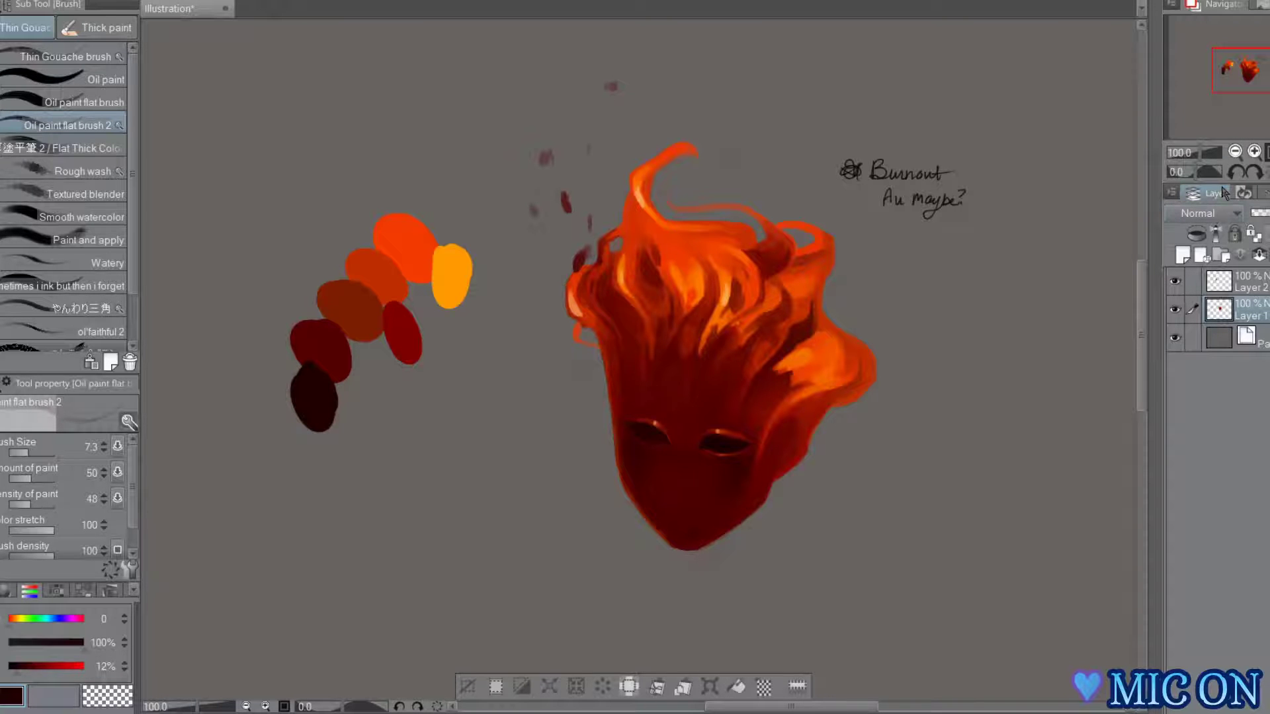
{"action": "key", "text": "h"}
{"action": "key", "text": "h"}
- Sample orange and dark red tones and rework the gaps between the upper central strands at brush size 19.7
{"action": "key", "text": "ctrl+plus"}
{"action": "left_click_drag", "start_coordinate": [848, 226], "coordinate": [899, 240]}
{"action": "key", "text": "bracketright"}
{"action": "key", "text": "bracketright"}
{"action": "key", "text": "bracketright"}
{"action": "left_click", "coordinate": [367, 270], "text": "alt"}
{"action": "key", "text": "h"}
{"action": "left_click", "coordinate": [883, 252], "text": "alt"}
{"action": "key", "text": "h"}
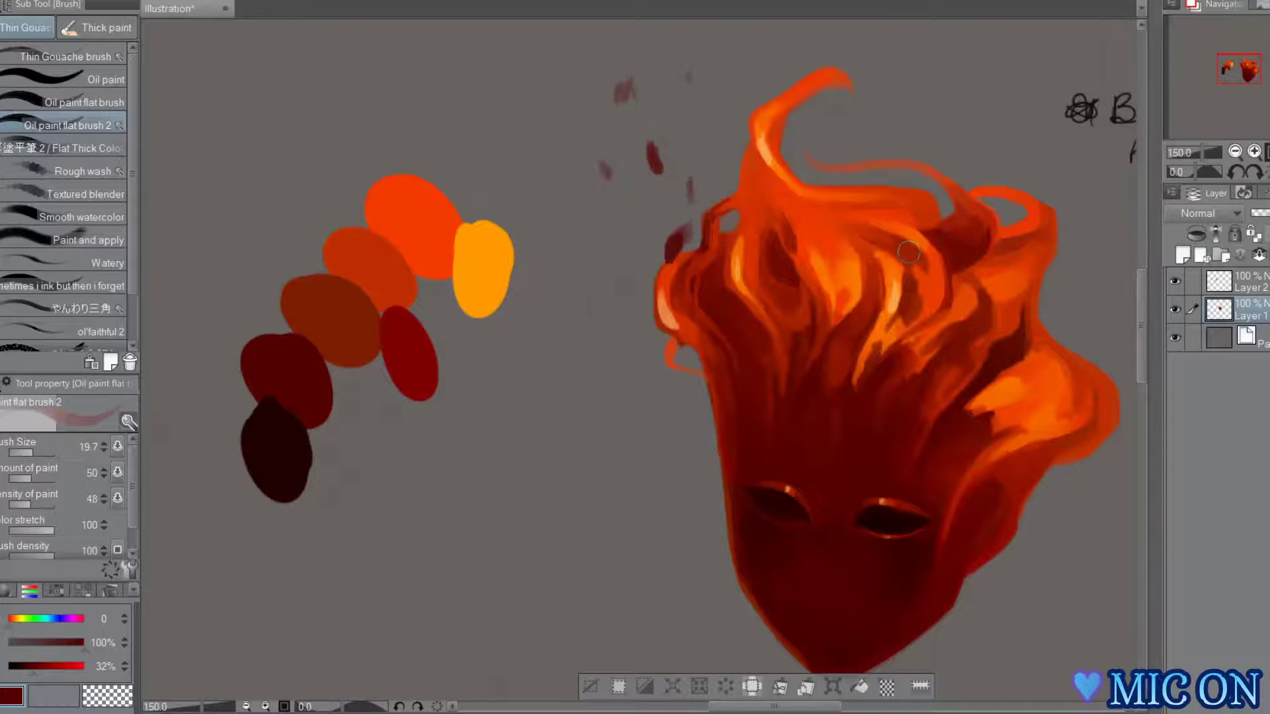
{"action": "key", "text": "h"}
{"action": "key", "text": "h"}
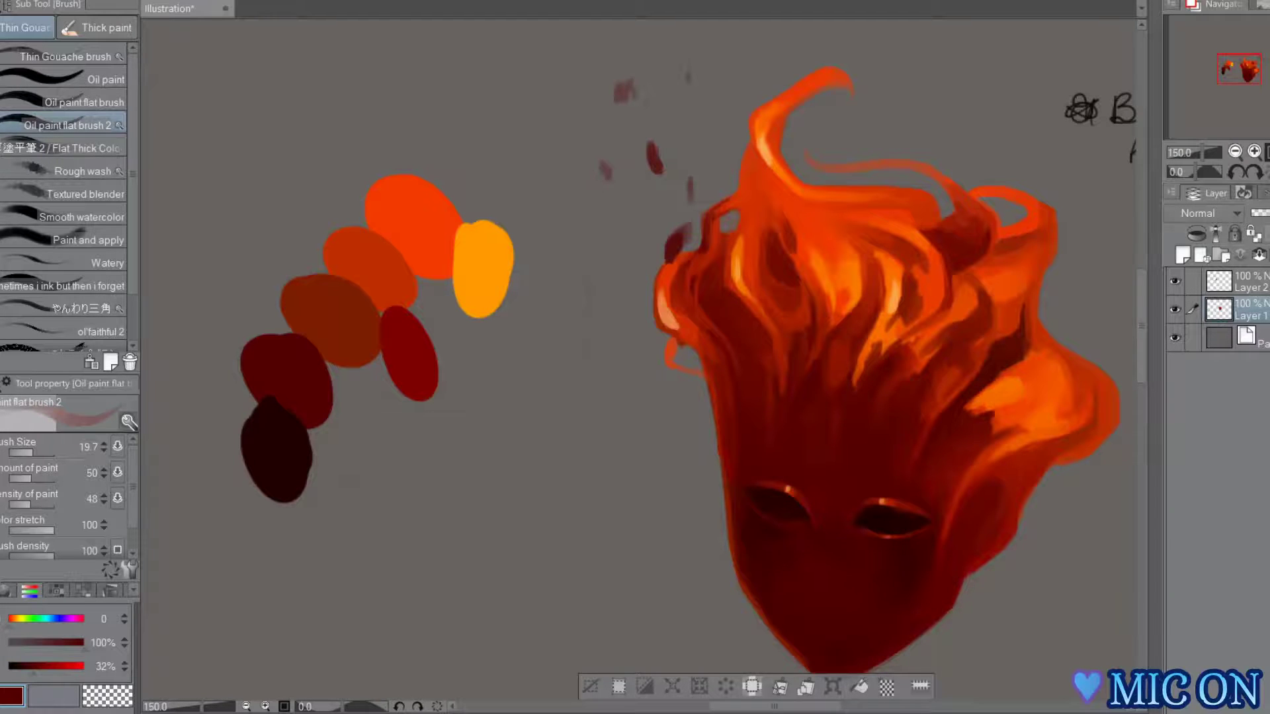
- Lighten the golden colour for a pale highlight at the tall flame's base, and add a matching swatch above the golden one on Layer 2
{"action": "left_click", "coordinate": [772, 201], "text": "alt"}
{"action": "key", "text": "h"}
{"action": "key", "text": "h"}
{"action": "left_click", "coordinate": [470, 260], "text": "alt"}
{"action": "left_click", "coordinate": [45, 642]}
{"action": "left_click", "coordinate": [1251, 283]}
{"action": "key", "text": "p"}
{"action": "left_click_drag", "start_coordinate": [470, 175], "coordinate": [489, 204]}
- Sample the darkest swatch and paint dark embers over the faint ones beside the left tuft on Layer 2
{"action": "key", "text": "b"}
{"action": "left_click", "coordinate": [110, 569]}
{"action": "left_click", "coordinate": [277, 456], "text": "alt"}
{"action": "mouse_move", "coordinate": [650, 143]}
{"action": "left_mouse_down"}
{"action": "mouse_move", "coordinate": [660, 170]}
{"action": "mouse_move", "coordinate": [609, 178]}
{"action": "left_mouse_up"}
{"action": "key", "text": "h"}
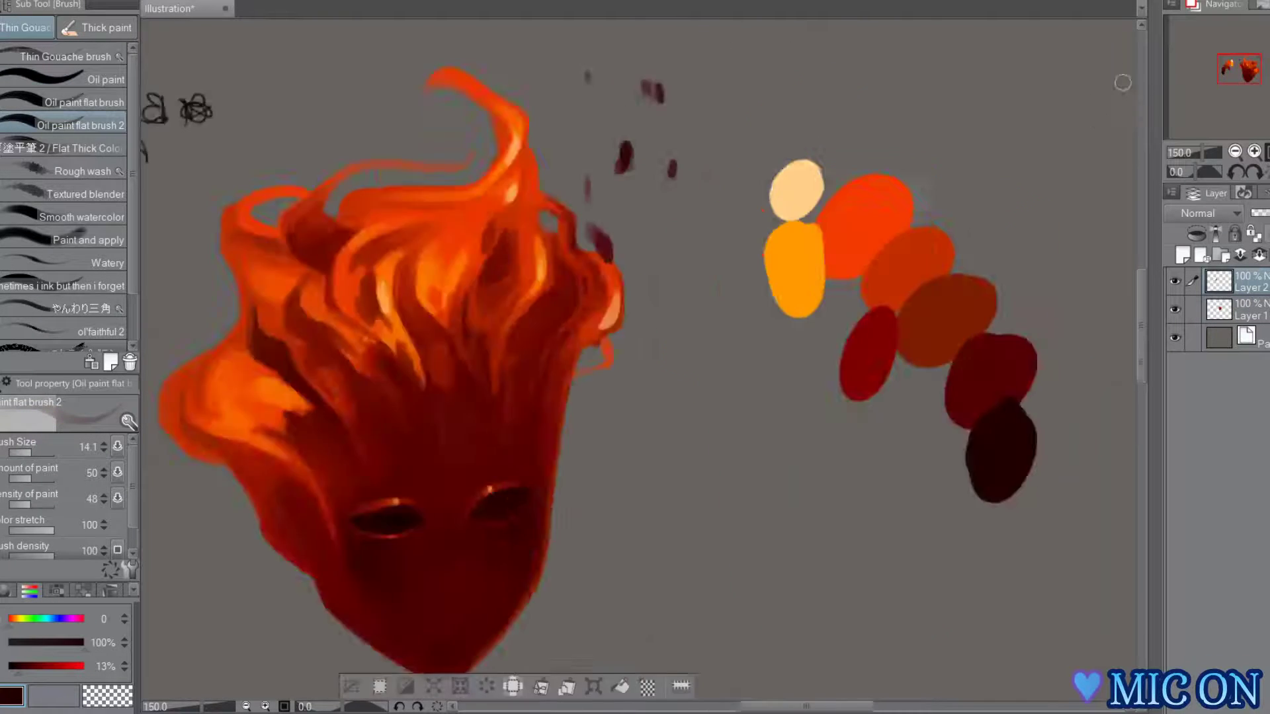
- Erase the dark embers above the left tuft from Layer 2
{"action": "key", "text": "h"}
{"action": "left_click_drag", "start_coordinate": [1123, 83], "coordinate": [876, 48]}
{"action": "key", "text": "e"}
{"action": "left_click_drag", "start_coordinate": [401, 108], "coordinate": [406, 135]}
- Copy the selected area by the tall flame on Layer 1, merge the pasted copy down, and erase the remaining old embers
{"action": "key", "text": "m"}
{"action": "left_click_drag", "start_coordinate": [475, 70], "coordinate": [542, 93]}
{"action": "left_click", "coordinate": [1251, 310]}
{"action": "key", "text": "ctrl+c"}
{"action": "key", "text": "ctrl+v"}
{"action": "key", "text": "ctrl+e"}
{"action": "key", "text": "e"}
{"action": "left_click_drag", "start_coordinate": [401, 59], "coordinate": [445, 156]}
{"action": "key", "text": "b"}
- Paint small near-black embers above the left tuft with Oil paint flat brush 2 at size 14.1
{"action": "key", "text": "h"}
{"action": "key", "text": "h"}
{"action": "key", "text": "h"}
{"action": "key", "text": "h"}
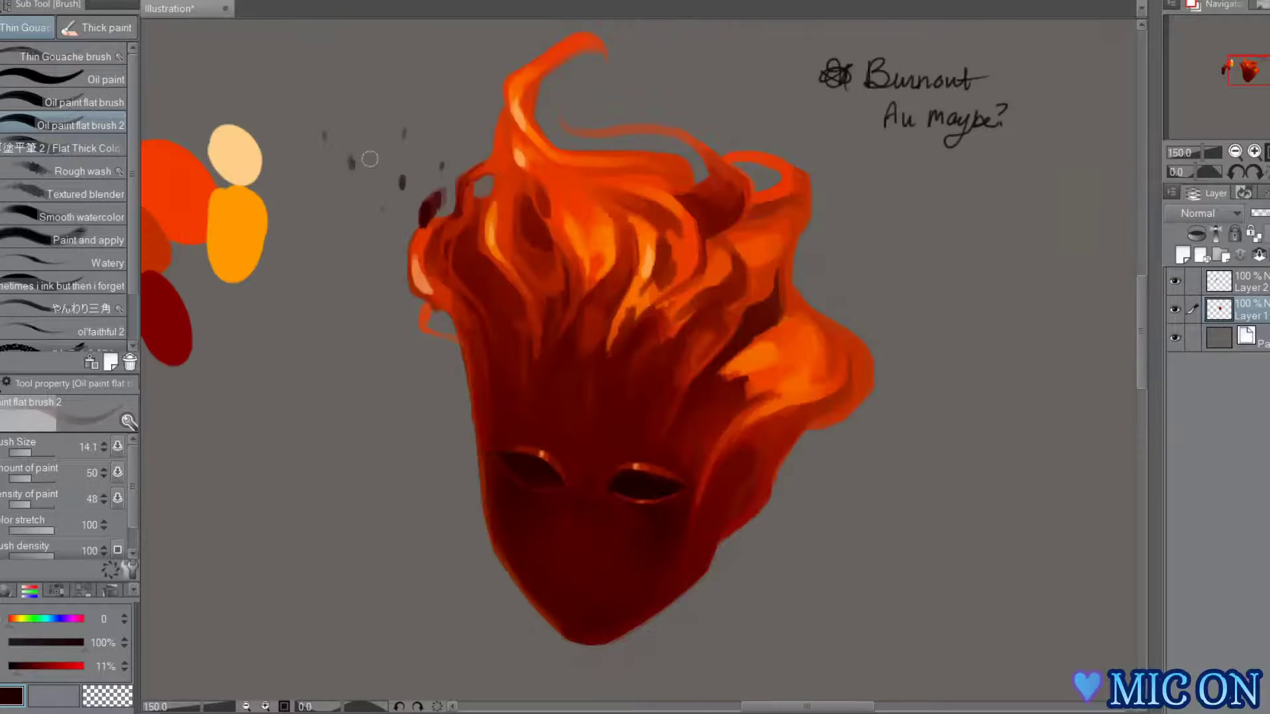
- Create a new layer above Layer 1 and scatter more near-black embers around the tall flame and the right flame's curl
{"action": "key", "text": "h"}
{"action": "key", "text": "h"}
{"action": "key", "text": "ctrl+shift+n"}
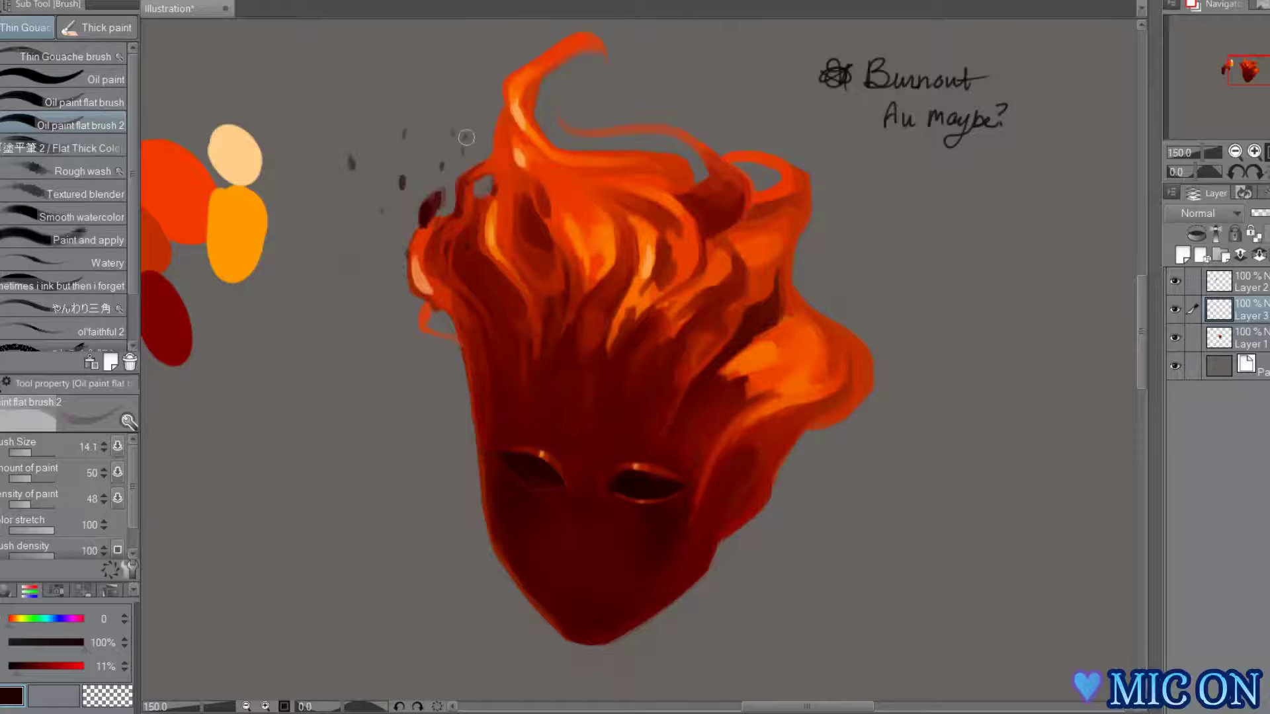
{"action": "key", "text": "h"}
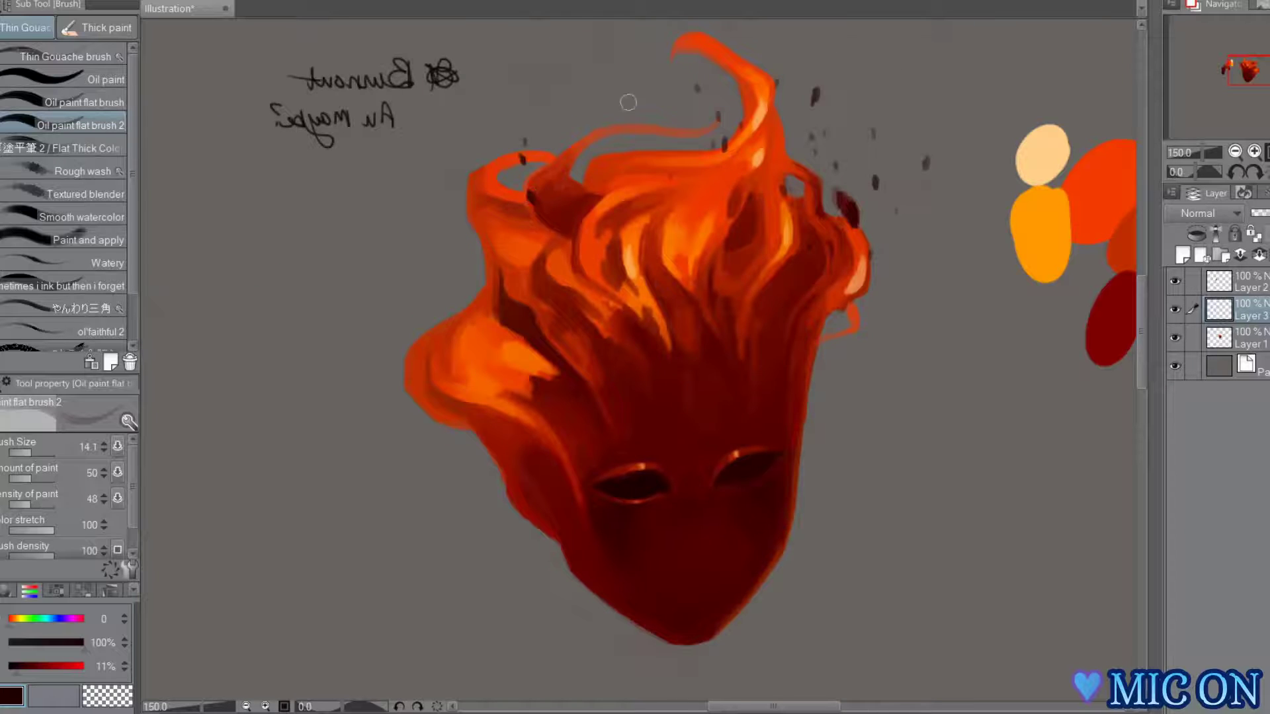
{"action": "key", "text": "h"}
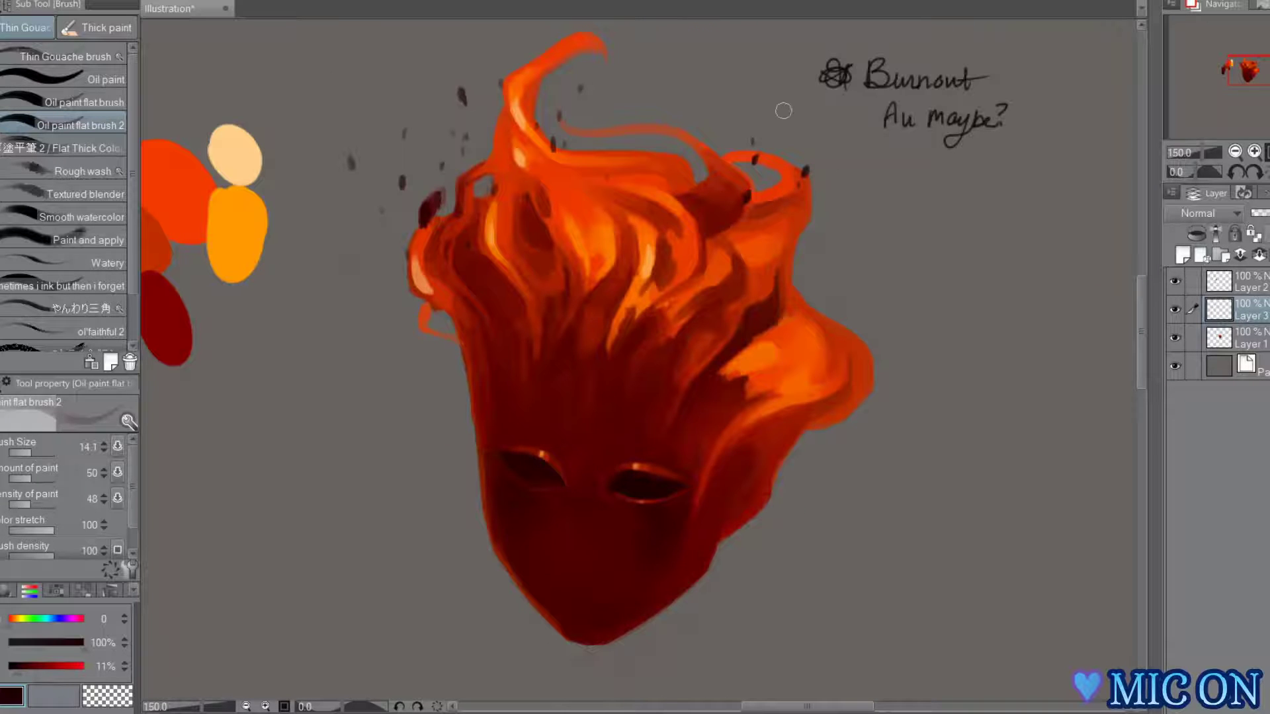
{"action": "key", "text": "h"}
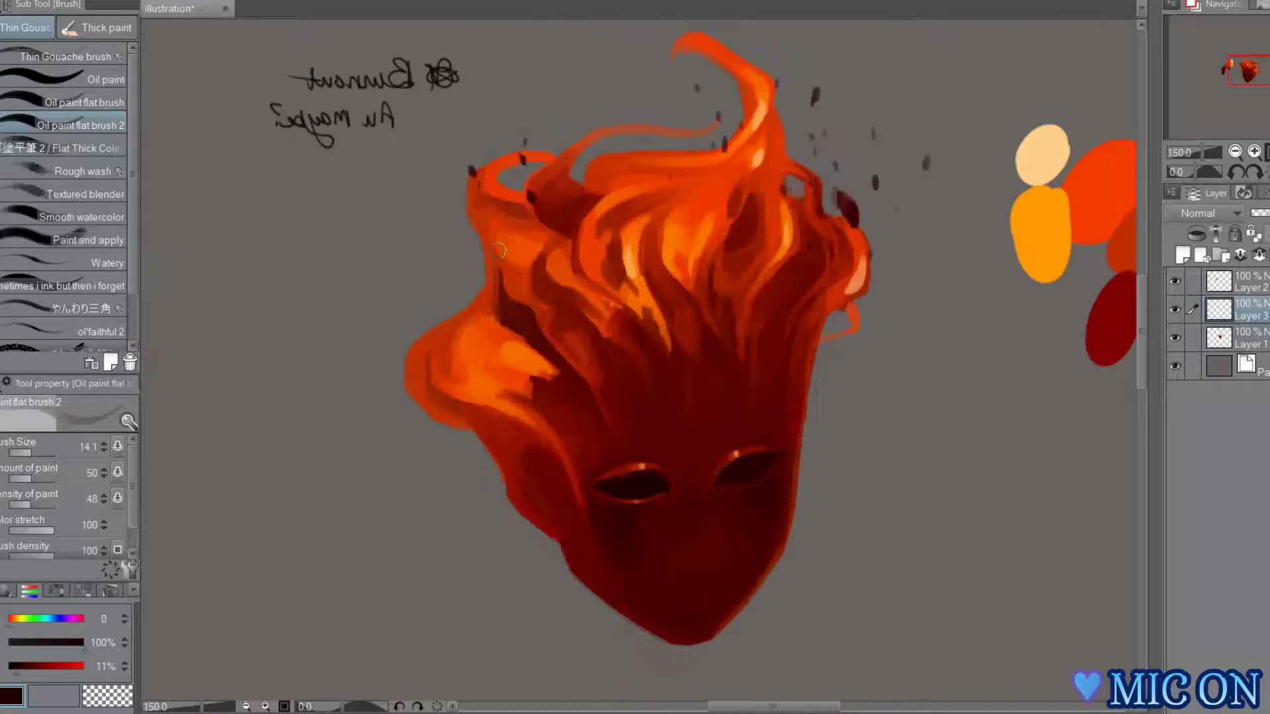
- Scatter more near-black embers around the outer flames and beside the face on Layer 3 with Oil paint flat brush 2
{"action": "left_click", "coordinate": [409, 186]}
{"action": "key", "text": "h"}
{"action": "key", "text": "h"}
{"action": "key", "text": "h"}
{"action": "key", "text": "h"}
{"action": "key", "text": "h"}
{"action": "left_click", "coordinate": [463, 354]}
{"action": "key", "text": "h"}
{"action": "left_click_drag", "start_coordinate": [434, 324], "coordinate": [438, 333]}
{"action": "key", "text": "h"}
{"action": "key", "text": "h"}
{"action": "key", "text": "h"}
{"action": "key", "text": "h"}
{"action": "key", "text": "h"}
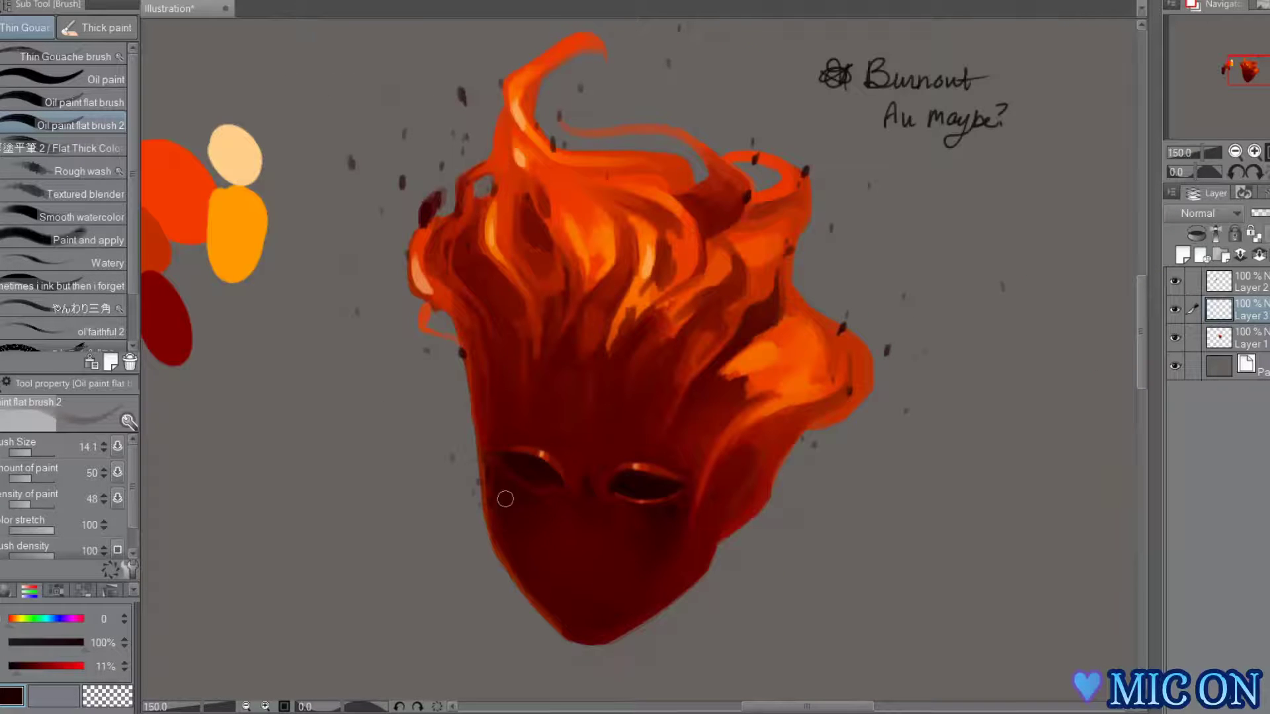
- Create a new layer directly above Layer 3
{"action": "key", "text": "h"}
{"action": "key", "text": "h"}
{"action": "left_click", "coordinate": [1183, 256]}
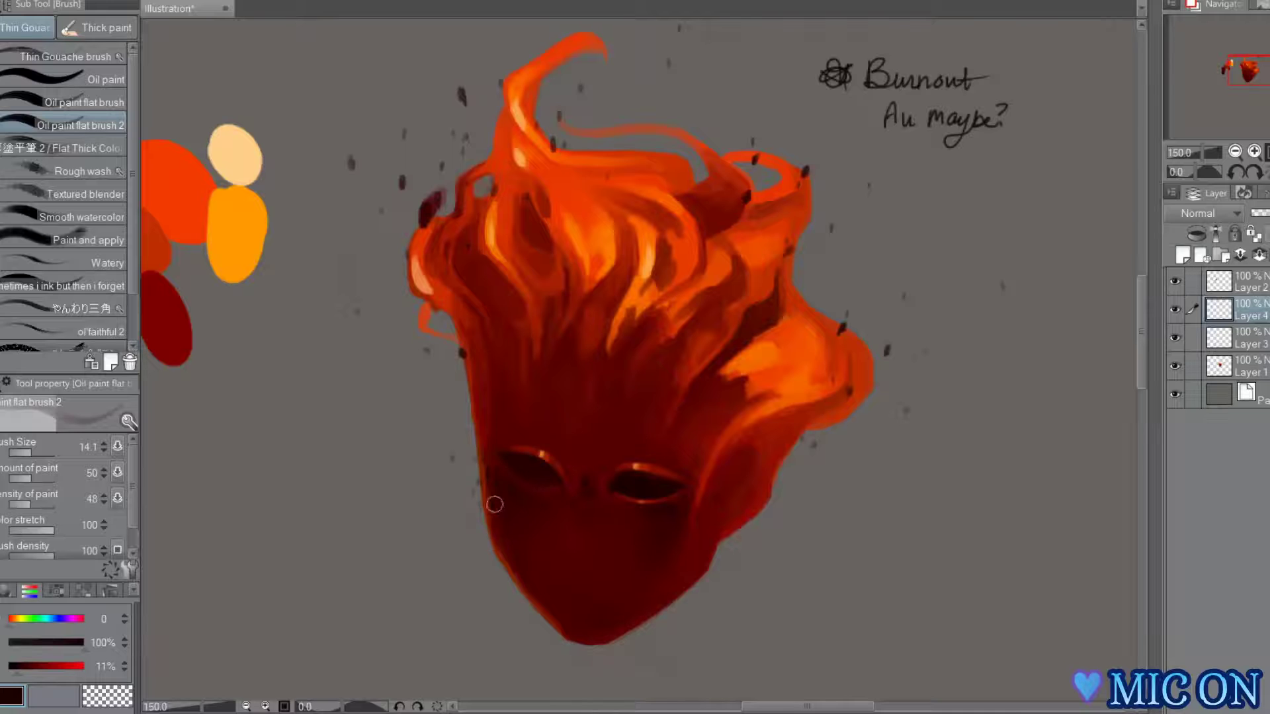
- Try near-black contour lines down the forehead, nose and cheeks and along the jaw on the new layer
{"action": "key", "text": "h"}
{"action": "key", "text": "h"}
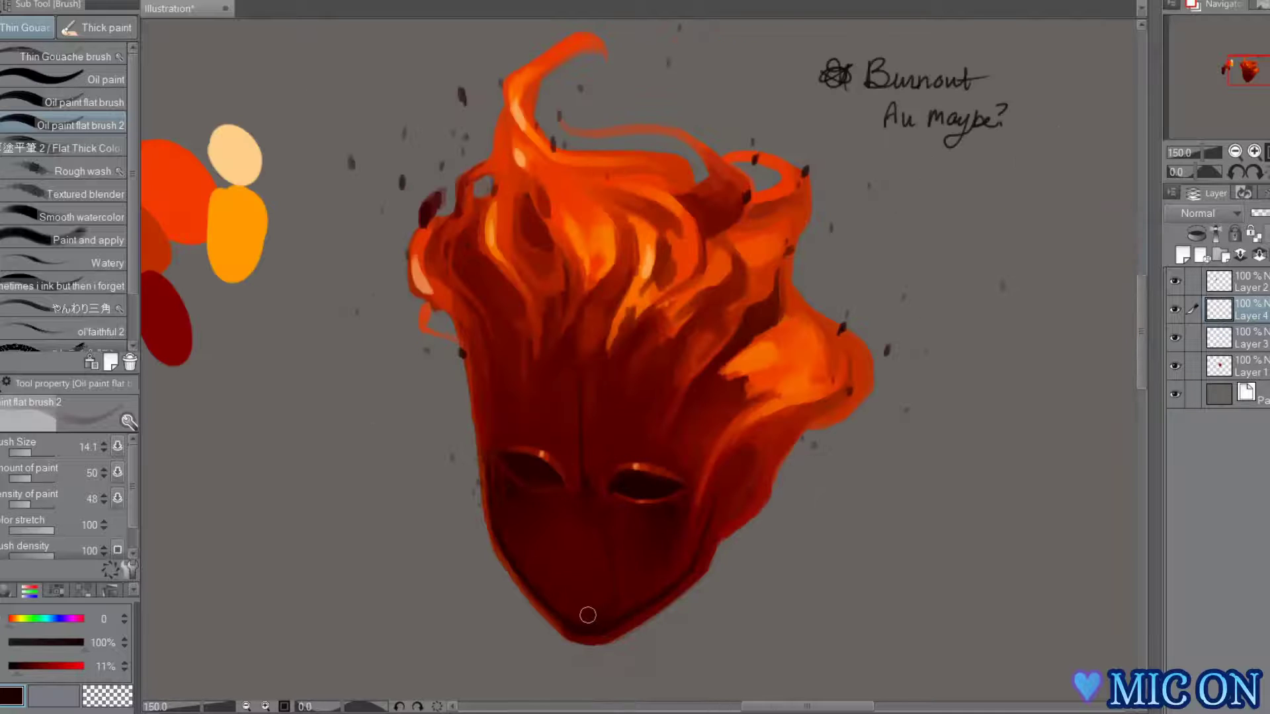
{"action": "key", "text": "h"}
{"action": "left_click_drag", "start_coordinate": [706, 417], "coordinate": [705, 619]}
{"action": "key", "text": "h"}
{"action": "key", "text": "h"}
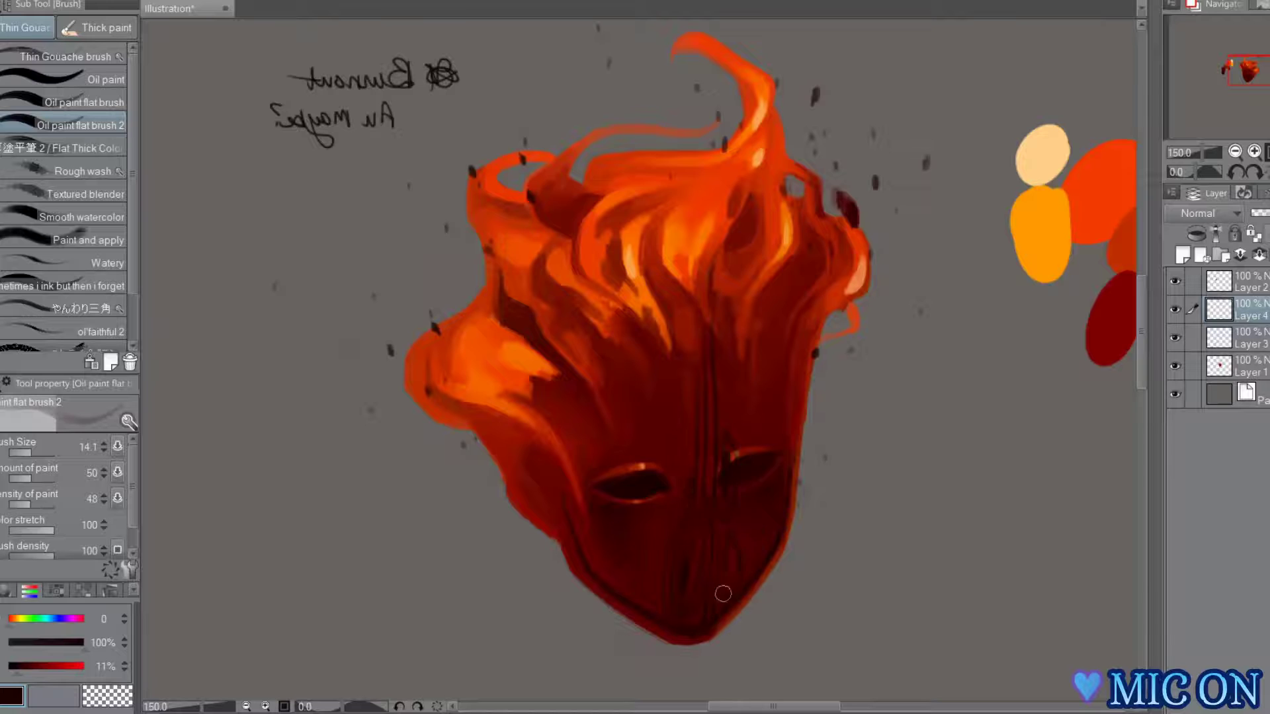
{"action": "key", "text": "h"}
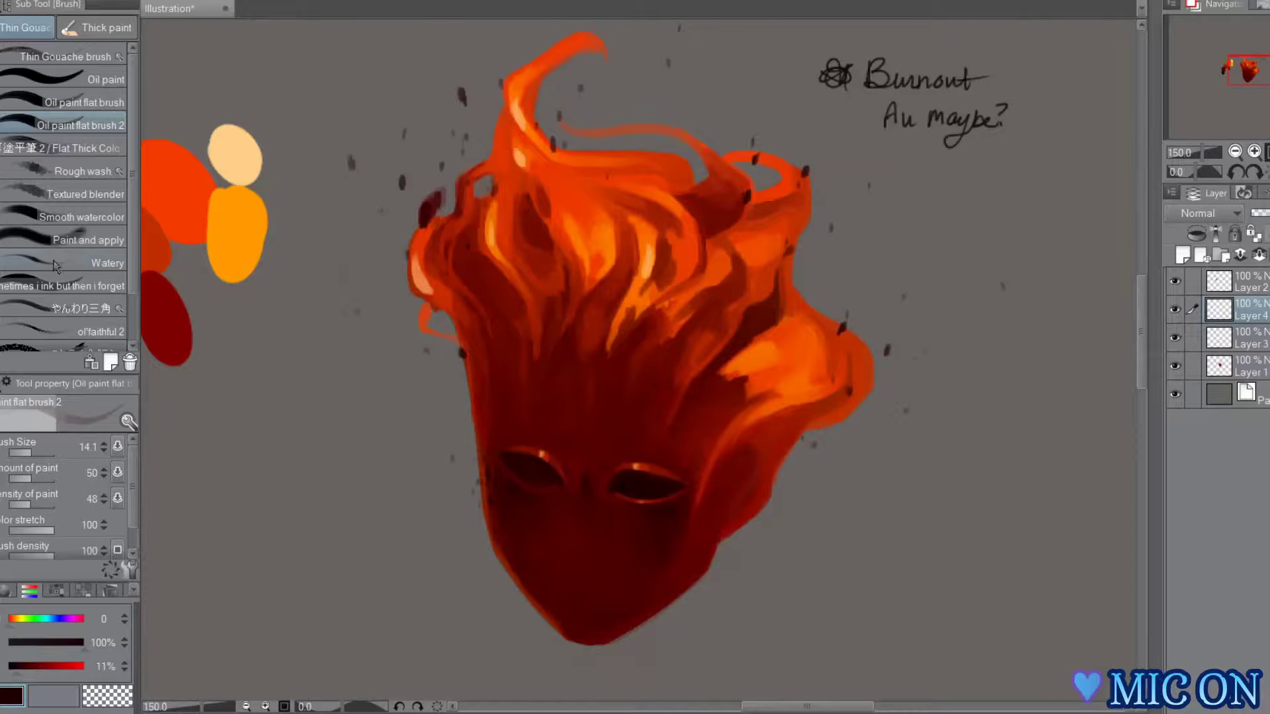
- Block in a near-black neck and collar shape on a new layer beneath Layer 1 with the G-pen at size 23.2
{"action": "left_click", "coordinate": [73, 263]}
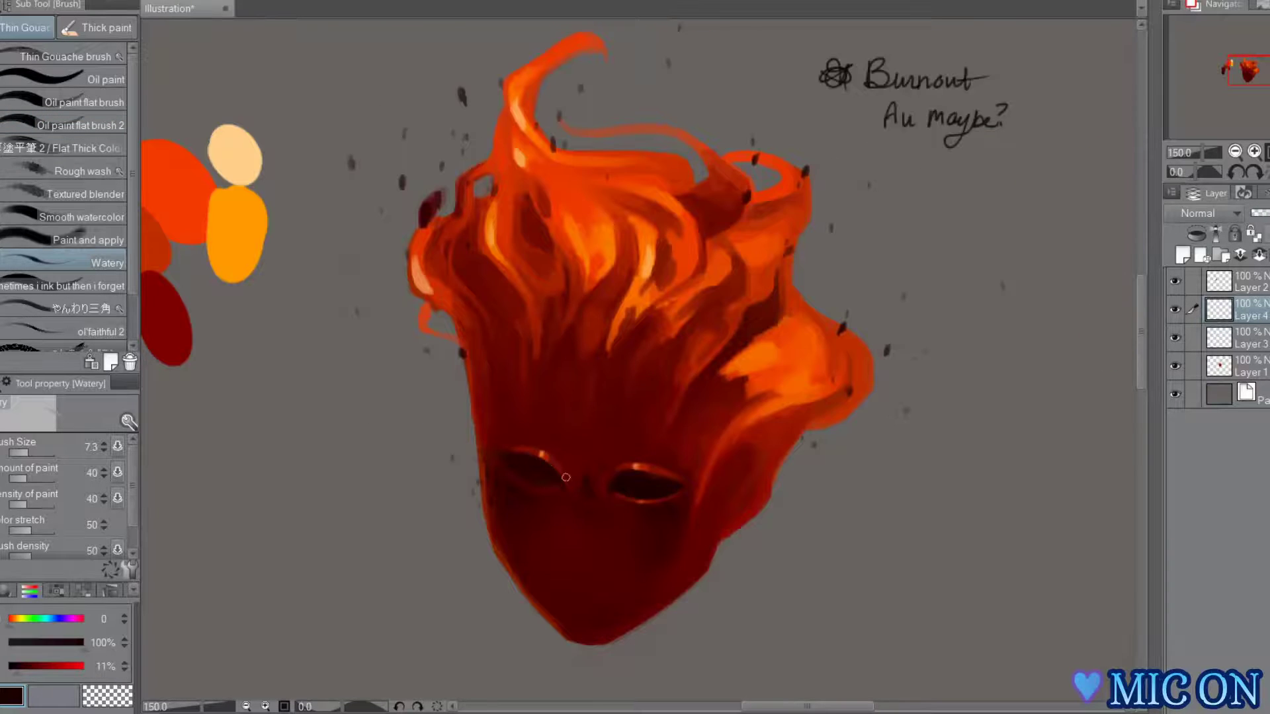
{"action": "key", "text": "h"}
{"action": "key", "text": "h"}
{"action": "key", "text": "h"}
{"action": "key", "text": "h"}
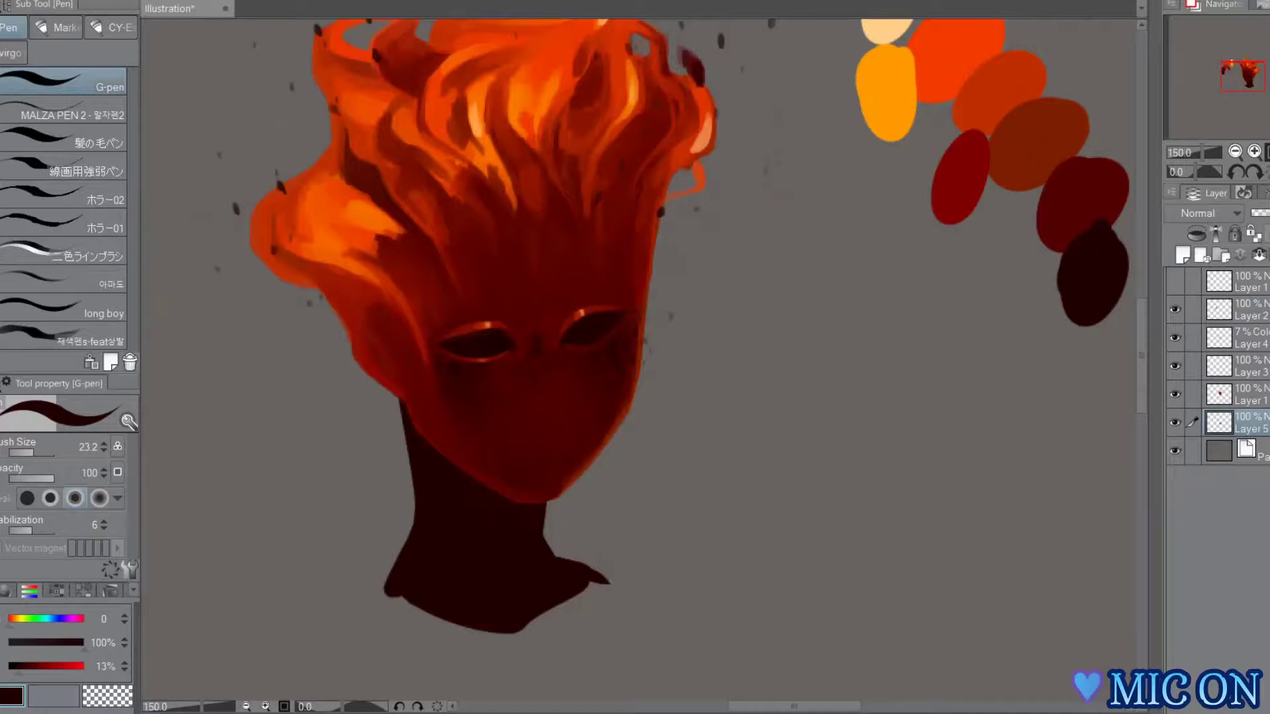
{"action": "key", "text": "h"}
{"action": "key", "text": "h"}
{"action": "key", "text": "h"}
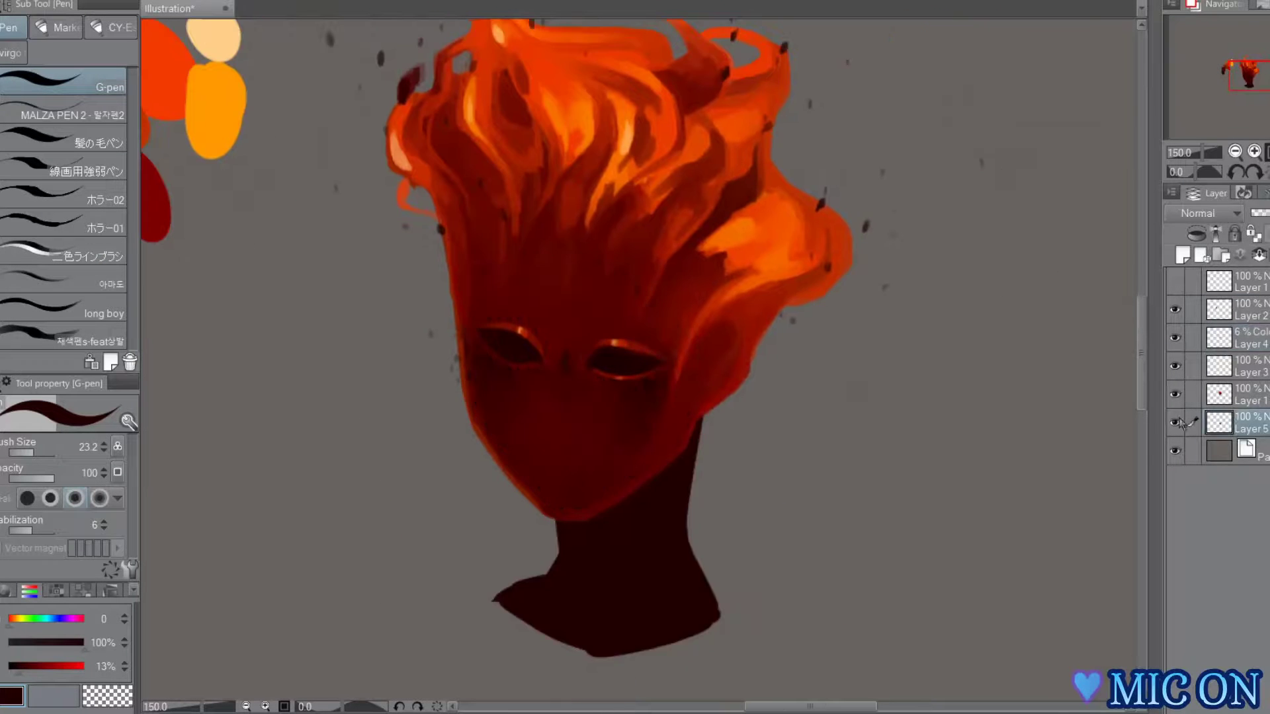
- Widen the shoulders to both sides and shape the bust's pointed lower edge with the G-pen
{"action": "key", "text": "h"}
{"action": "left_click_drag", "start_coordinate": [588, 552], "coordinate": [557, 607]}
{"action": "left_click_drag", "start_coordinate": [726, 562], "coordinate": [787, 601]}
{"action": "key", "text": "h"}
{"action": "left_click_drag", "start_coordinate": [699, 551], "coordinate": [762, 605]}
{"action": "key", "text": "h"}
{"action": "left_click_drag", "start_coordinate": [509, 605], "coordinate": [674, 659]}
{"action": "left_click_drag", "start_coordinate": [786, 609], "coordinate": [692, 644]}
{"action": "key", "text": "h"}
- Shade the shoulders and sides of the neck dark red, keeping the throat, shoulder tips and bust's lower rim near-black
{"action": "left_click_drag", "start_coordinate": [516, 615], "coordinate": [661, 604]}
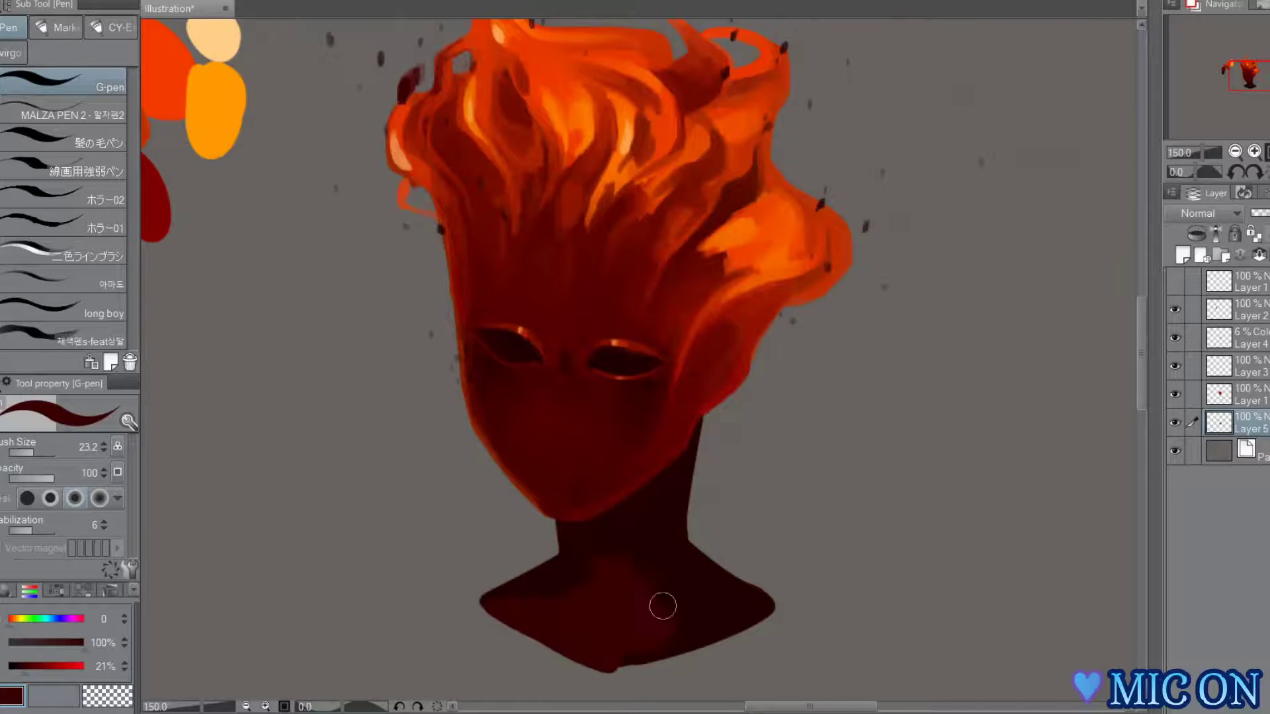
{"action": "key", "text": "h"}
{"action": "left_click_drag", "start_coordinate": [609, 536], "coordinate": [561, 604]}
{"action": "left_click", "coordinate": [664, 530], "text": "alt"}
{"action": "mouse_move", "coordinate": [664, 530]}
{"action": "left_mouse_down"}
{"action": "mouse_move", "coordinate": [574, 622]}
{"action": "mouse_move", "coordinate": [707, 624]}
{"action": "mouse_move", "coordinate": [641, 542]}
{"action": "mouse_move", "coordinate": [668, 540]}
{"action": "mouse_move", "coordinate": [644, 563]}
{"action": "mouse_move", "coordinate": [752, 567]}
{"action": "mouse_move", "coordinate": [680, 559]}
{"action": "mouse_move", "coordinate": [569, 586]}
{"action": "left_mouse_up"}
{"action": "key", "text": "h"}
{"action": "left_click", "coordinate": [680, 559], "text": "alt"}
{"action": "key", "text": "h"}
{"action": "left_click", "coordinate": [648, 508], "text": "alt"}
{"action": "left_click_drag", "start_coordinate": [703, 595], "coordinate": [716, 533]}
{"action": "left_click", "coordinate": [692, 577], "text": "alt"}
{"action": "key", "text": "h"}
{"action": "key", "text": "h"}
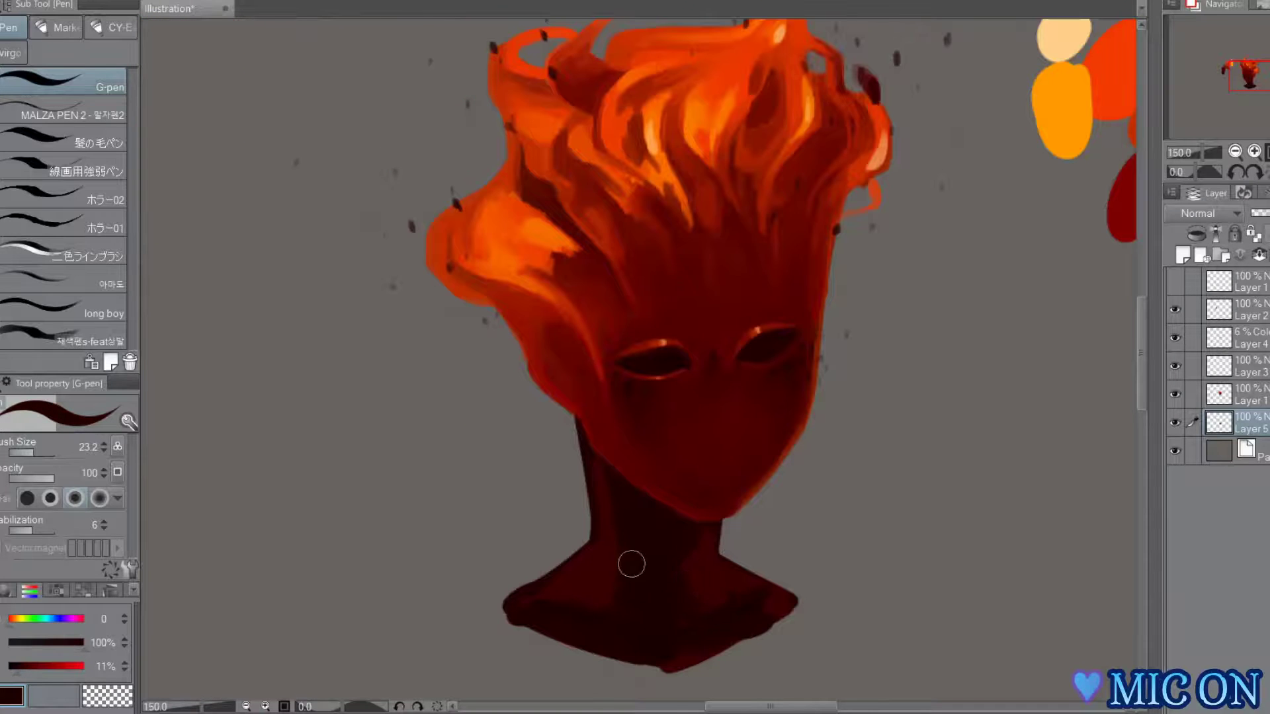
{"action": "key", "text": "h"}
{"action": "key", "text": "h"}
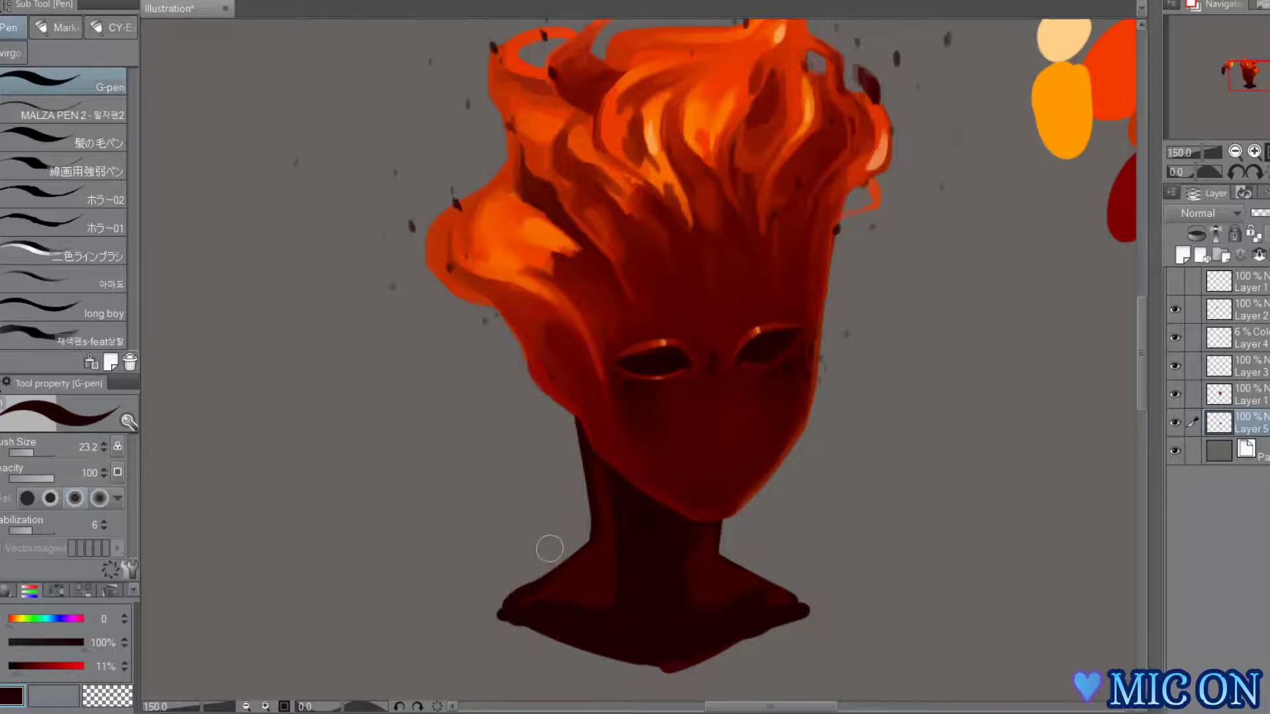
- Add red, orange and yellow highlight spots from the palette to both sides of the neck and shoulders
{"action": "key", "text": "h"}
{"action": "left_click", "coordinate": [413, 243], "text": "alt"}
{"action": "left_click", "coordinate": [413, 242], "text": "alt"}
{"action": "left_click_drag", "start_coordinate": [835, 621], "coordinate": [808, 641]}
{"action": "left_click_drag", "start_coordinate": [937, 610], "coordinate": [950, 636]}
{"action": "left_click", "coordinate": [367, 162], "text": "alt"}
{"action": "left_click_drag", "start_coordinate": [935, 585], "coordinate": [938, 614]}
{"action": "left_click_drag", "start_coordinate": [959, 636], "coordinate": [982, 633]}
{"action": "left_click", "coordinate": [411, 119], "text": "alt"}
{"action": "left_click_drag", "start_coordinate": [834, 601], "coordinate": [836, 644]}
{"action": "left_click", "coordinate": [479, 159], "text": "alt"}
{"action": "key", "text": "h"}
{"action": "left_click_drag", "start_coordinate": [337, 548], "coordinate": [344, 585]}
{"action": "key", "text": "h"}
{"action": "left_click_drag", "start_coordinate": [589, 414], "coordinate": [466, 361]}
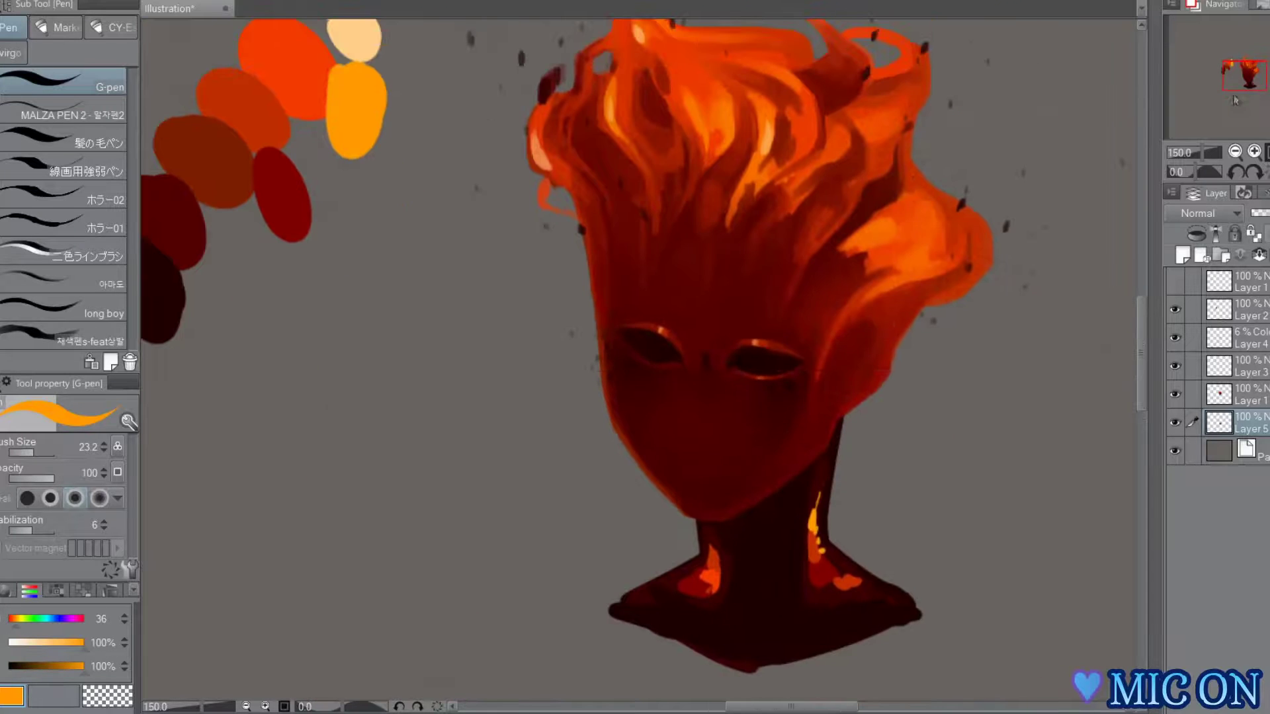
- Switch to Oil paint flat brush 2 and blend the highlights on the narrower side of the neck into its shoulder
{"action": "key", "text": "b"}
{"action": "left_click", "coordinate": [683, 610], "text": "alt"}
{"action": "left_click_drag", "start_coordinate": [684, 611], "coordinate": [723, 539]}
{"action": "key", "text": "h"}
{"action": "key", "text": "h"}
- Paint near-black horizontal bands across the shadowed throat with Oil paint flat brush 2 at size 14.1
{"action": "key", "text": "h"}
{"action": "left_click", "coordinate": [497, 525], "text": "alt"}
{"action": "key", "text": "h"}
{"action": "key", "text": "h"}
{"action": "left_click_drag", "start_coordinate": [18, 667], "coordinate": [7, 667]}
{"action": "left_click_drag", "start_coordinate": [486, 522], "coordinate": [500, 576]}
{"action": "key", "text": "h"}
{"action": "key", "text": "h"}
{"action": "left_click", "coordinate": [32, 454]}
{"action": "key", "text": "h"}
{"action": "key", "text": "h"}
{"action": "left_click", "coordinate": [510, 516], "text": "alt"}
{"action": "key", "text": "h"}
{"action": "key", "text": "h"}
- Work dark red over the yellow neck highlight and along both shoulders' upper edges
{"action": "left_click", "coordinate": [469, 522], "text": "alt"}
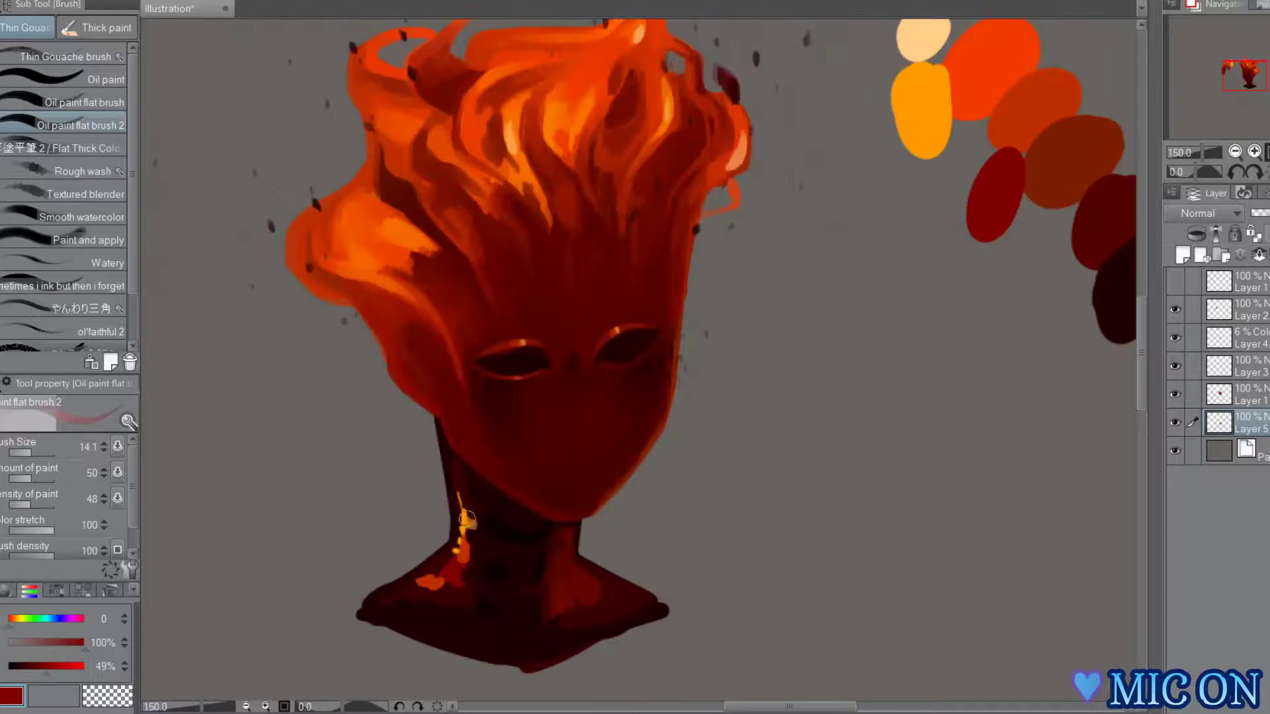
{"action": "mouse_move", "coordinate": [440, 556]}
{"action": "left_mouse_down"}
{"action": "mouse_move", "coordinate": [462, 490]}
{"action": "mouse_move", "coordinate": [466, 542]}
{"action": "mouse_move", "coordinate": [485, 565]}
{"action": "mouse_move", "coordinate": [419, 581]}
{"action": "mouse_move", "coordinate": [432, 575]}
{"action": "left_mouse_up"}
{"action": "key", "text": "h"}
{"action": "left_click_drag", "start_coordinate": [833, 585], "coordinate": [946, 602]}
{"action": "key", "text": "h"}
{"action": "key", "text": "h"}
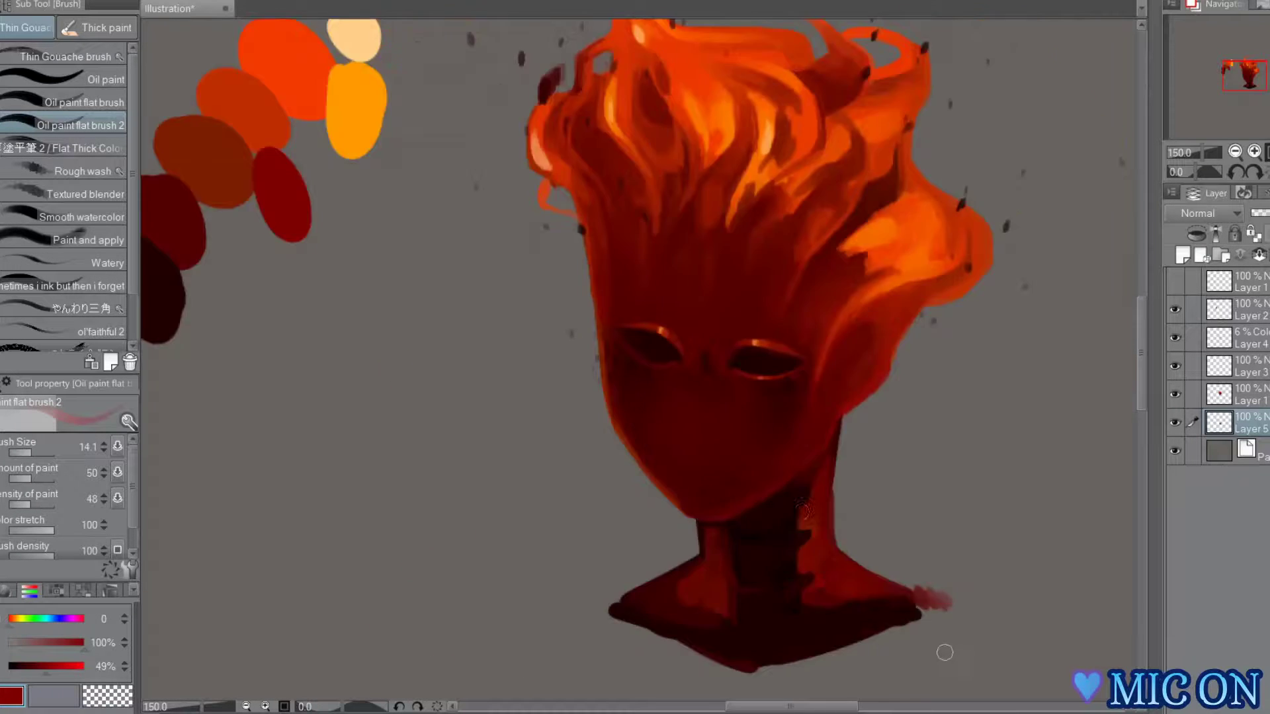
{"action": "key", "text": "h"}
{"action": "key", "text": "h"}
{"action": "key", "text": "h"}
{"action": "left_click_drag", "start_coordinate": [553, 629], "coordinate": [644, 602]}
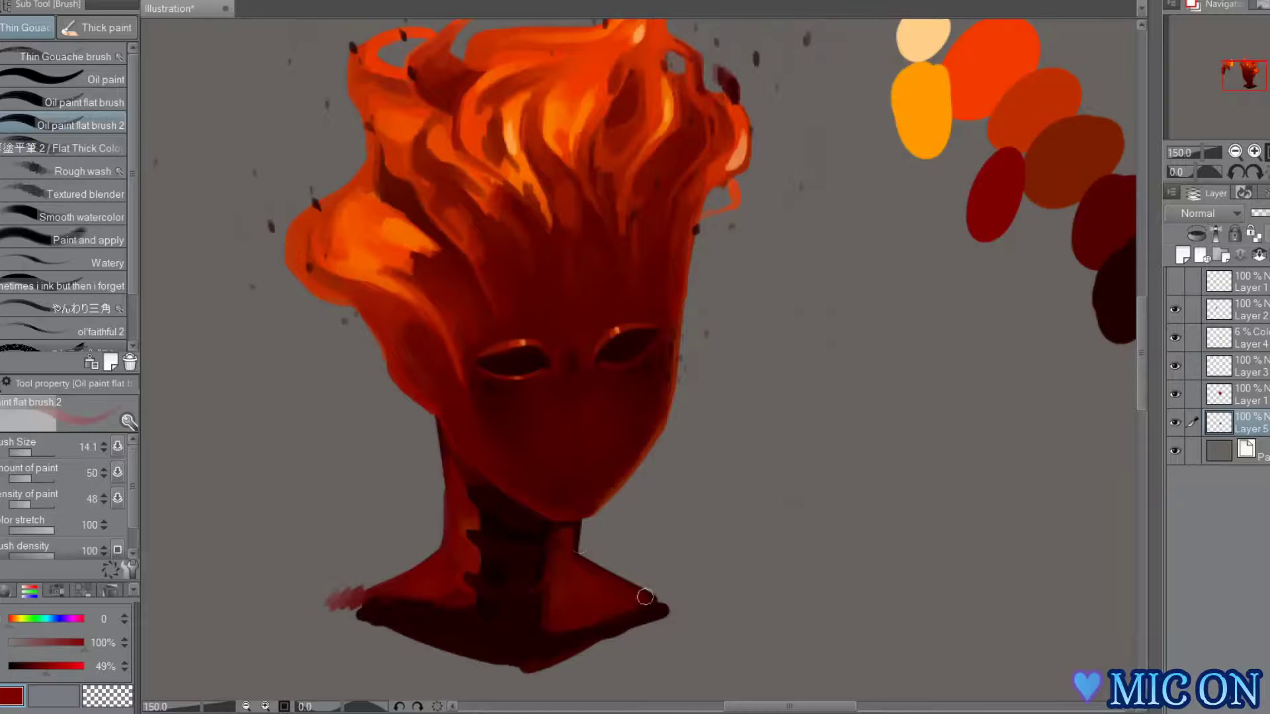
- Select Layer 1 and blend the chin and jaw with dark reds sampled from the face and neck
{"action": "key", "text": "h"}
{"action": "left_click", "coordinate": [646, 479], "text": "alt"}
{"action": "left_click", "coordinate": [1249, 395]}
{"action": "key", "text": "h"}
{"action": "left_click", "coordinate": [567, 506], "text": "alt"}
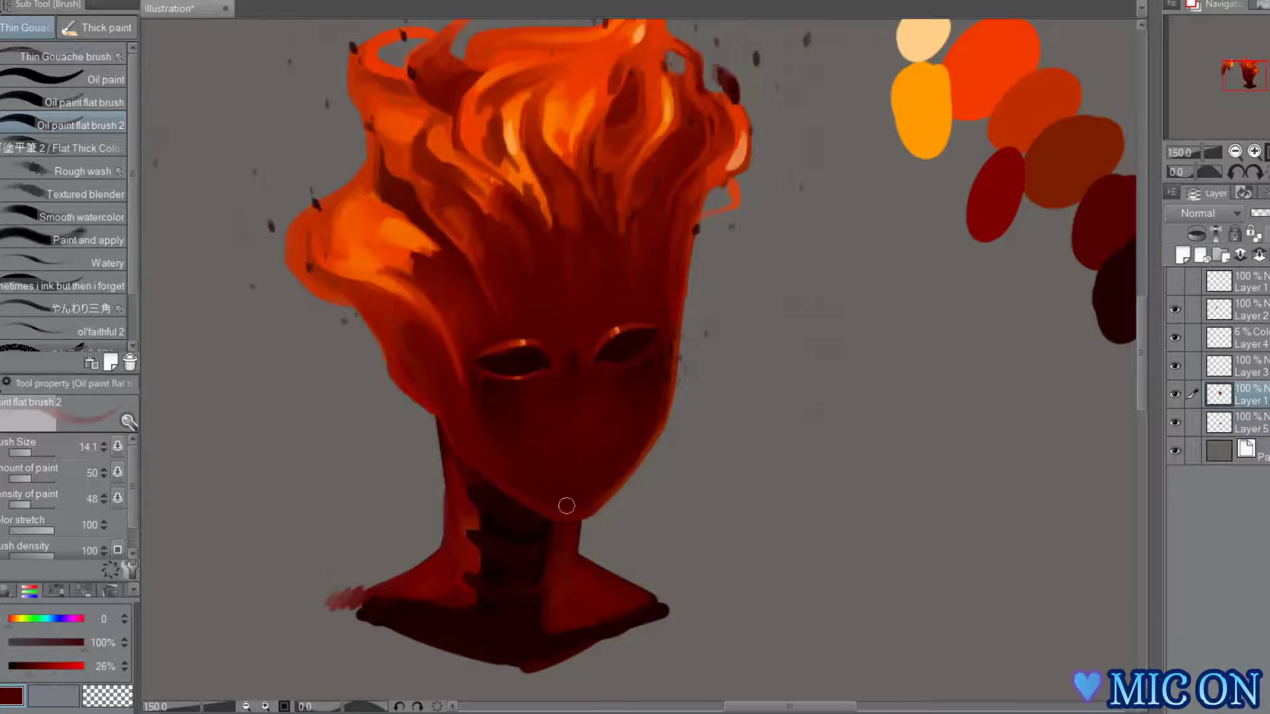
{"action": "key", "text": "h"}
{"action": "key", "text": "h"}
{"action": "key", "text": "h"}
{"action": "key", "text": "h"}
{"action": "key", "text": "h"}
{"action": "key", "text": "h"}
{"action": "key", "text": "h"}
{"action": "key", "text": "h"}
{"action": "left_click", "coordinate": [563, 539], "text": "alt"}
{"action": "key", "text": "h"}
- Enlarge the brush to 27.4 and blend dark red along the jaw beneath the side hair
{"action": "left_click", "coordinate": [34, 452]}
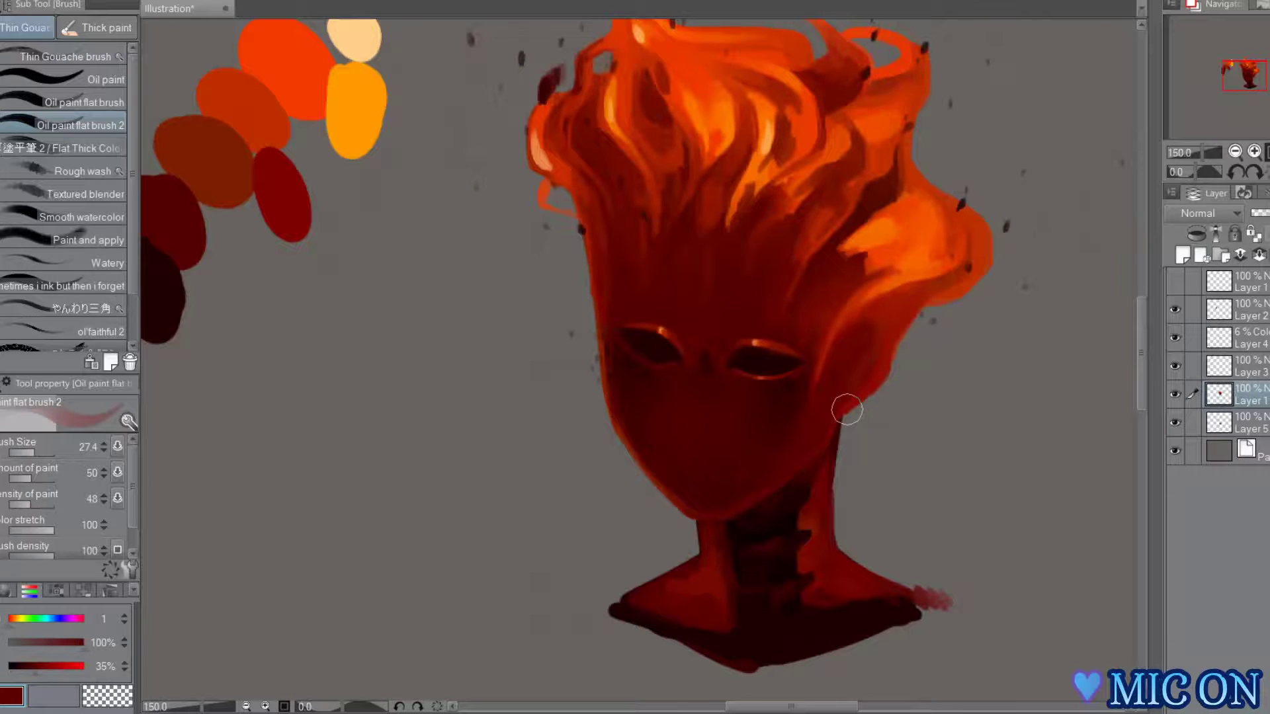
{"action": "key", "text": "h"}
{"action": "key", "text": "h"}
{"action": "key", "text": "h"}
{"action": "left_click", "coordinate": [432, 297], "text": "alt"}
- Set the brush size to 23.2 and deepen the cheek and jaw shading with sampled near-black and dark red
{"action": "left_click", "coordinate": [34, 453]}
{"action": "left_click", "coordinate": [473, 658], "text": "alt"}
{"action": "left_click_drag", "start_coordinate": [448, 462], "coordinate": [463, 457]}
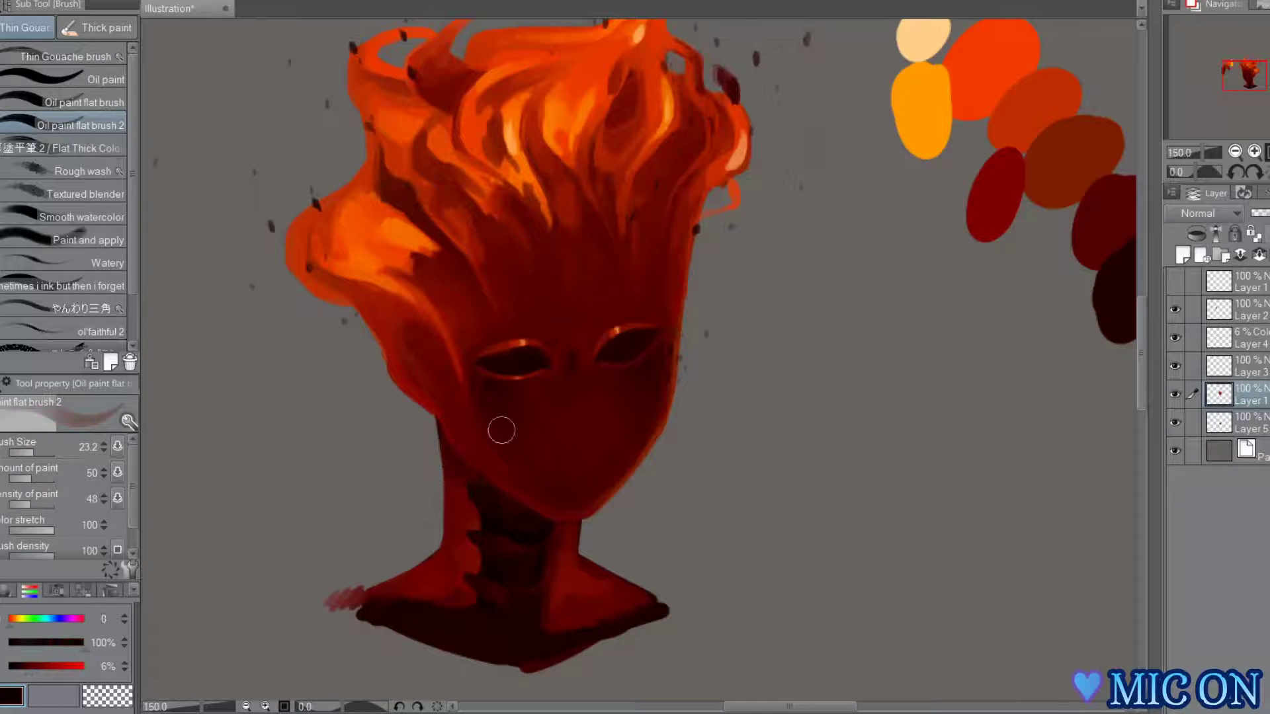
{"action": "left_click", "coordinate": [464, 457], "text": "alt"}
- Merge Layer 1 down into the neck layer, Layer 5
{"action": "left_click", "coordinate": [1219, 423]}
{"action": "key", "text": "h"}
{"action": "left_click", "coordinate": [1252, 392]}
{"action": "left_click", "coordinate": [1259, 256]}
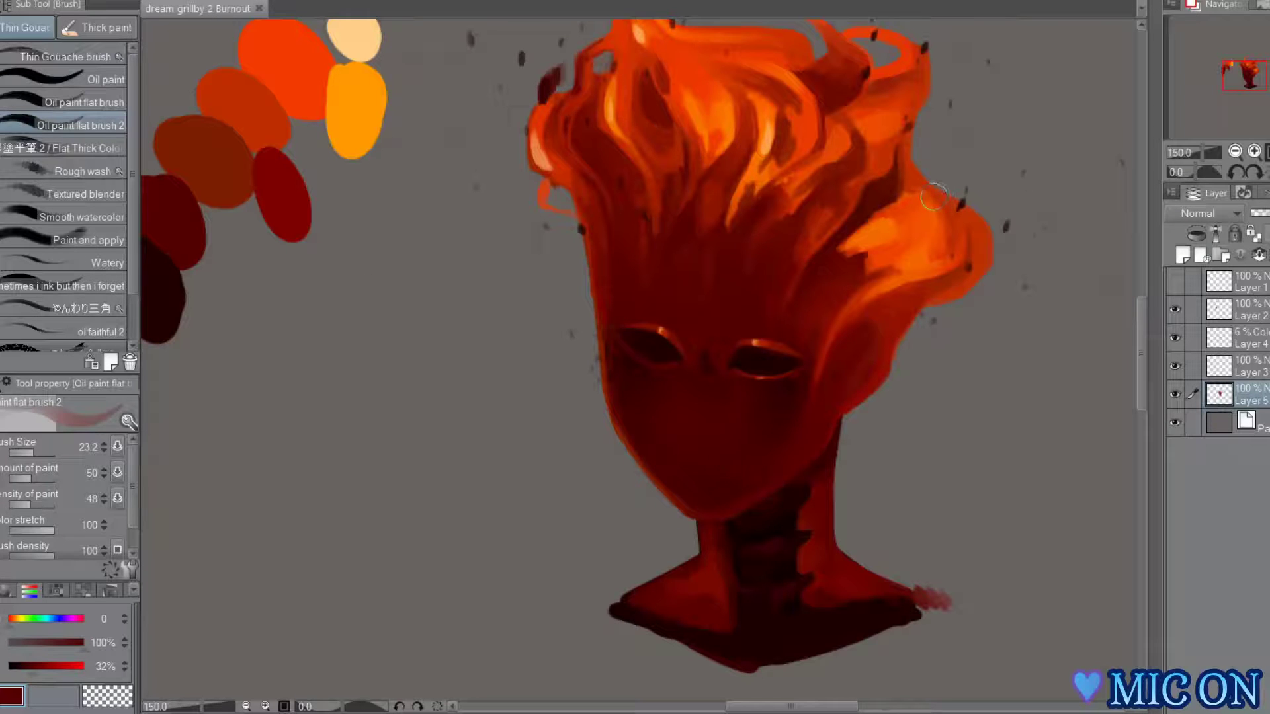
{"action": "left_click_drag", "start_coordinate": [1244, 89], "coordinate": [1249, 91]}
- Darken the lower face just above the chin with near-black and dark red sampled from the neck and face
{"action": "key", "text": "h"}
{"action": "left_click", "coordinate": [657, 525], "text": "alt"}
{"action": "left_click_drag", "start_coordinate": [640, 455], "coordinate": [672, 463]}
{"action": "key", "text": "h"}
{"action": "key", "text": "h"}
{"action": "key", "text": "h"}
{"action": "left_click", "coordinate": [619, 439], "text": "alt"}
{"action": "key", "text": "h"}
{"action": "left_click", "coordinate": [689, 442], "text": "alt"}
{"action": "key", "text": "h"}
{"action": "key", "text": "h"}
{"action": "key", "text": "h"}
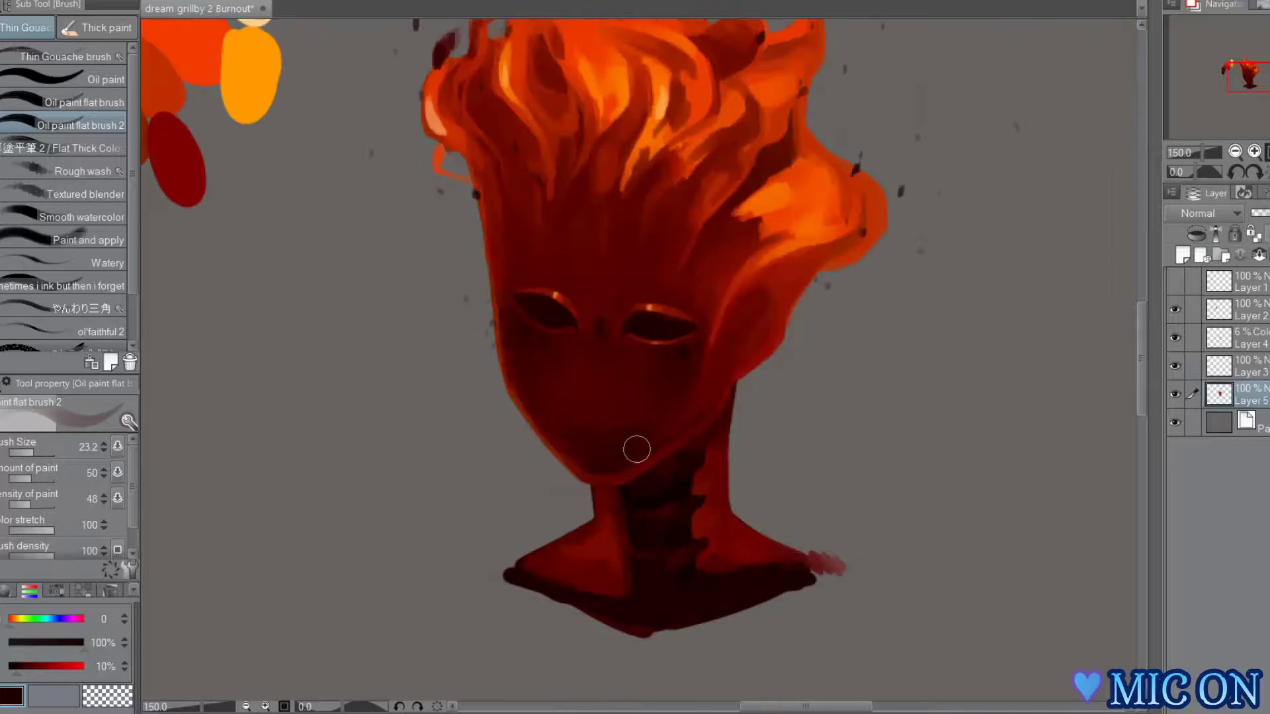
- Blend sampled dark tones into the throat bands, the base of the neck and the shoulders' edges
{"action": "key", "text": "h"}
{"action": "left_click", "coordinate": [613, 584], "text": "alt"}
{"action": "left_click", "coordinate": [668, 595], "text": "alt"}
{"action": "key", "text": "h"}
{"action": "left_click", "coordinate": [706, 419], "text": "alt"}
{"action": "key", "text": "h"}
{"action": "key", "text": "h"}
{"action": "key", "text": "h"}
{"action": "left_click_drag", "start_coordinate": [673, 561], "coordinate": [684, 516]}
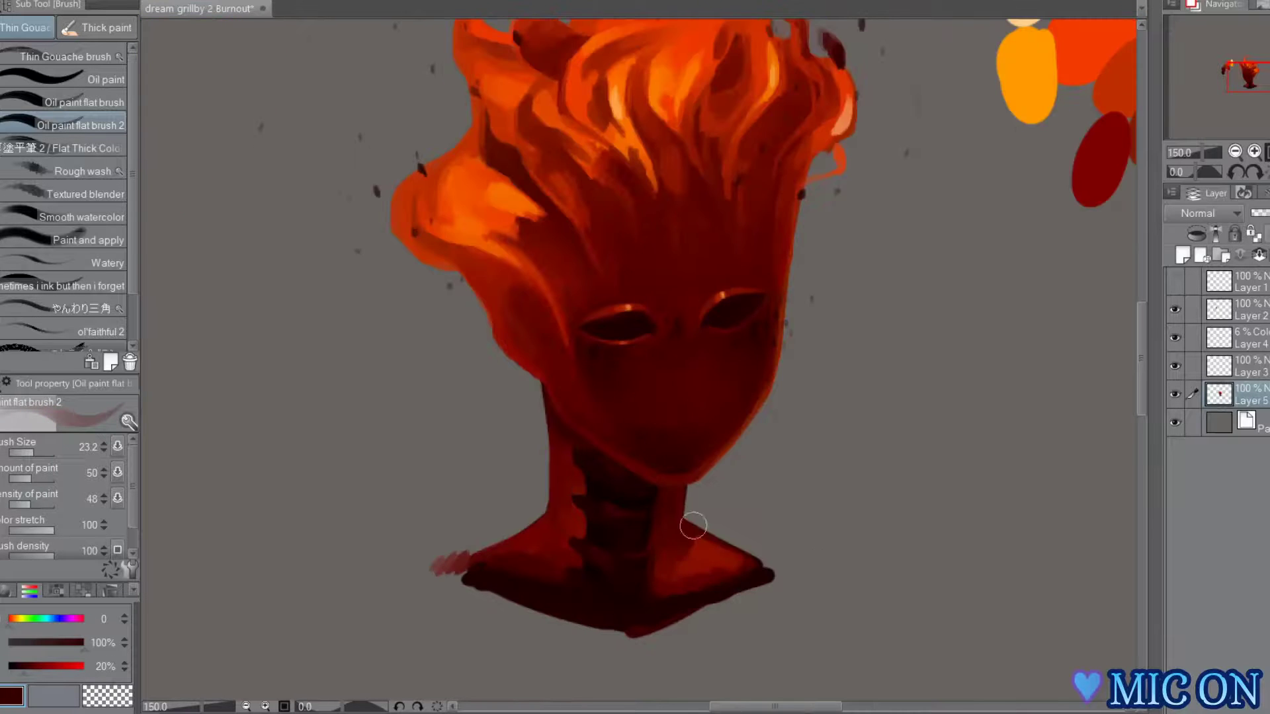
- Blend sampled dark red into the throat where it meets the lit side of the neck and shoulder
{"action": "key", "text": "h"}
{"action": "left_click", "coordinate": [728, 220], "text": "alt"}
{"action": "left_click_drag", "start_coordinate": [595, 553], "coordinate": [598, 538]}
{"action": "key", "text": "h"}
{"action": "left_click", "coordinate": [672, 573], "text": "alt"}
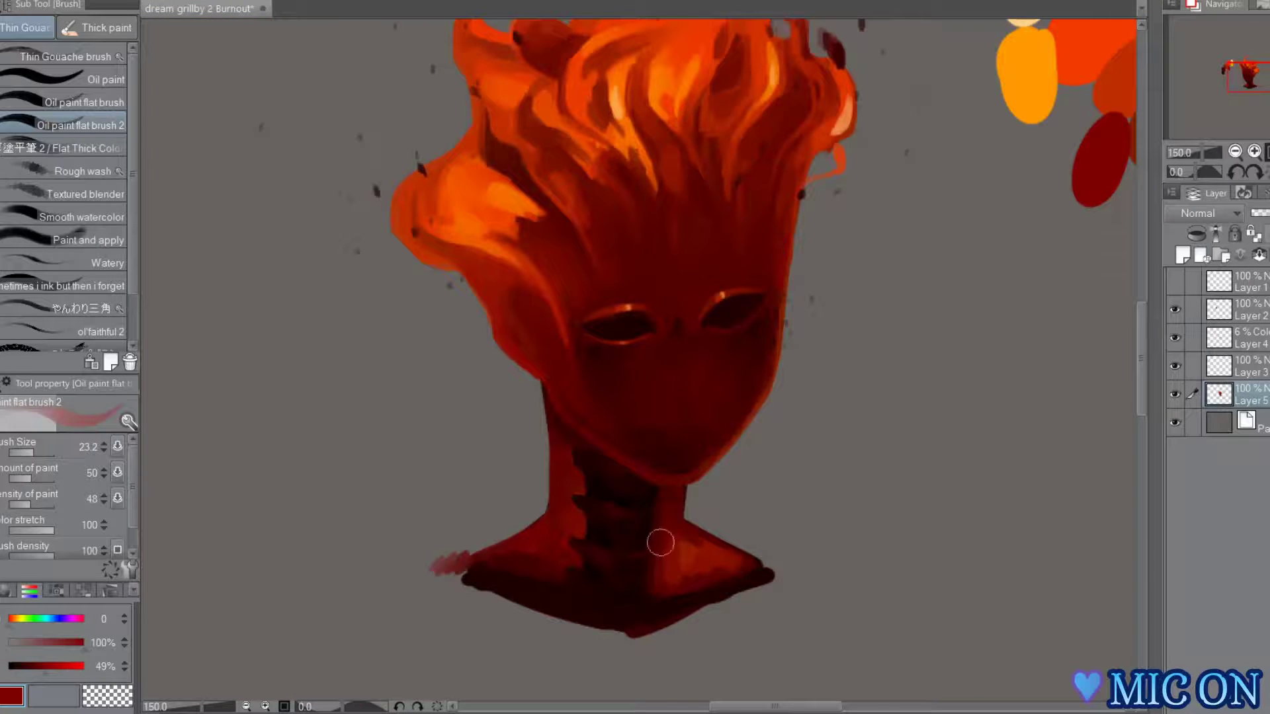
{"action": "key", "text": "h"}
{"action": "left_click", "coordinate": [646, 554], "text": "alt"}
{"action": "key", "text": "h"}
- Paint sampled orange light across the shoulder and down both sides of the neck
{"action": "left_click", "coordinate": [693, 551], "text": "alt"}
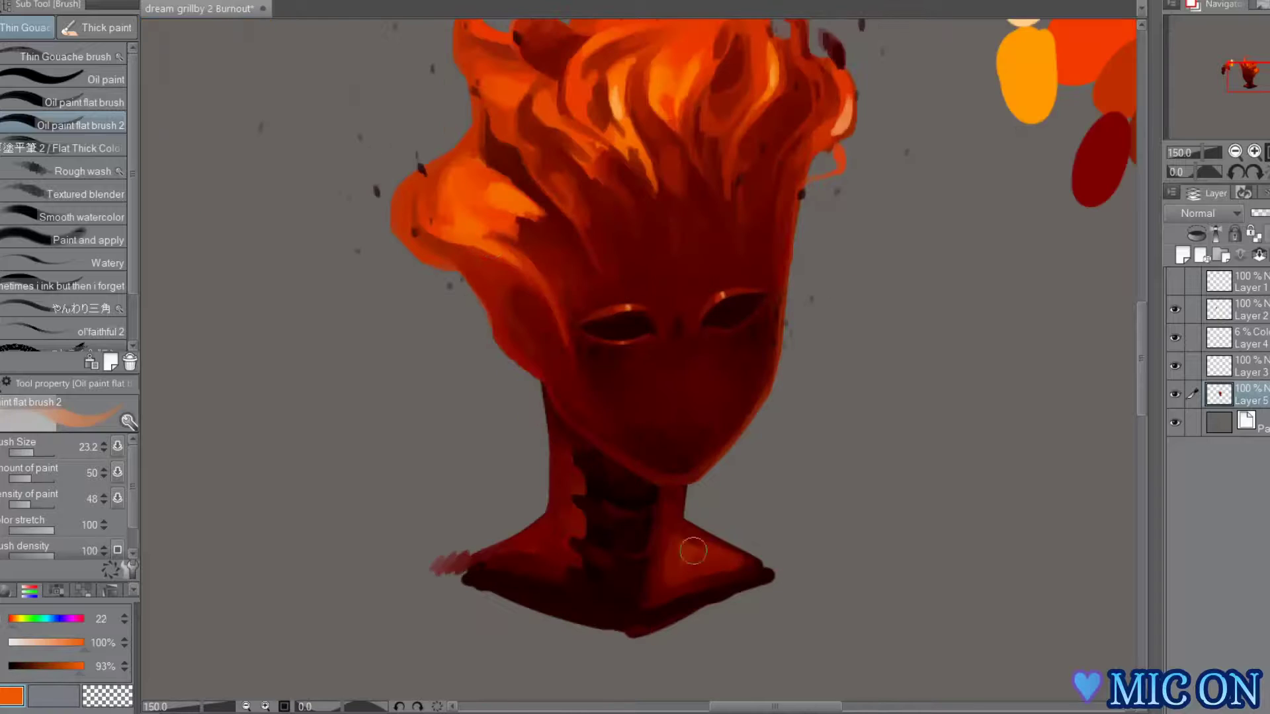
{"action": "left_click_drag", "start_coordinate": [665, 590], "coordinate": [742, 563]}
{"action": "key", "text": "h"}
{"action": "key", "text": "h"}
{"action": "left_click_drag", "start_coordinate": [675, 505], "coordinate": [655, 584]}
{"action": "key", "text": "h"}
{"action": "key", "text": "h"}
{"action": "left_click_drag", "start_coordinate": [560, 471], "coordinate": [558, 529]}
{"action": "key", "text": "h"}
{"action": "key", "text": "h"}
- Add sampled yellow-orange and pale cream highlights along both sides of the neck
{"action": "left_click", "coordinate": [639, 152], "text": "alt"}
{"action": "key", "text": "h"}
{"action": "key", "text": "ctrl+z"}
{"action": "key", "text": "ctrl+z"}
{"action": "key", "text": "ctrl+y"}
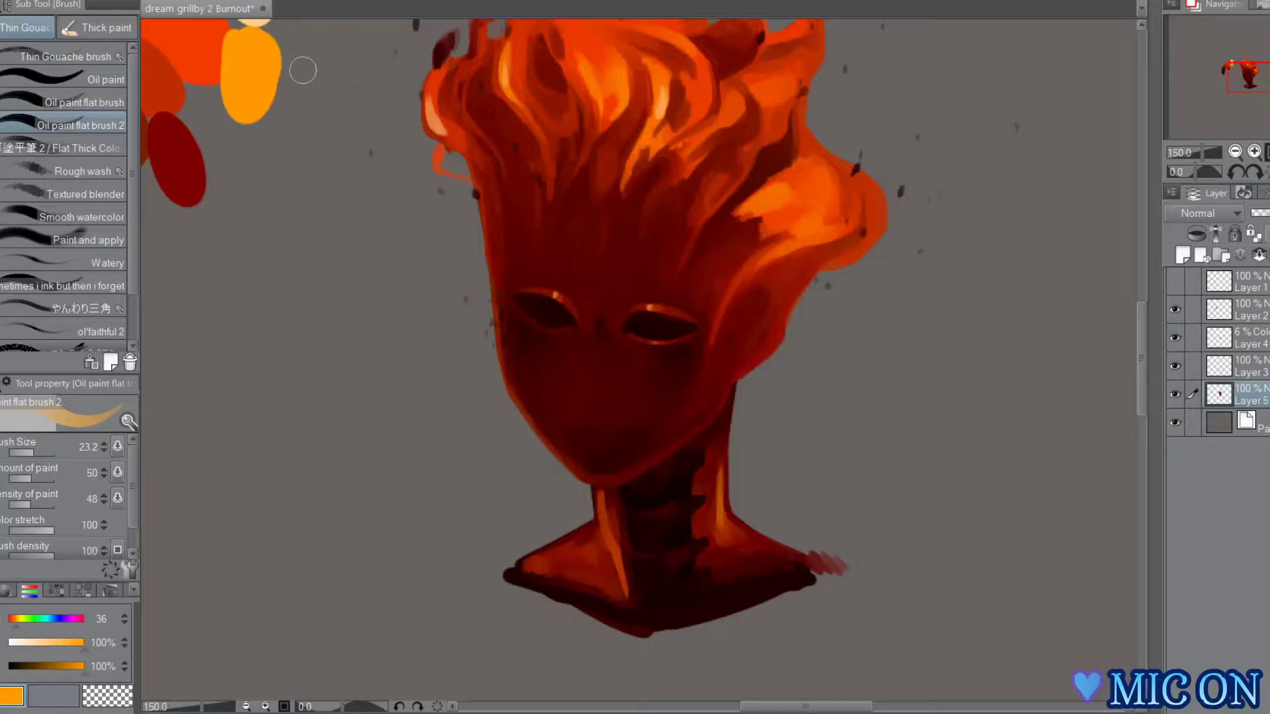
{"action": "left_click_drag", "start_coordinate": [303, 70], "coordinate": [427, 214]}
{"action": "left_click", "coordinate": [377, 140], "text": "alt"}
{"action": "left_click_drag", "start_coordinate": [681, 599], "coordinate": [645, 350]}
{"action": "key", "text": "h"}
{"action": "key", "text": "h"}
{"action": "left_click_drag", "start_coordinate": [817, 405], "coordinate": [825, 426]}
{"action": "key", "text": "h"}
{"action": "left_click_drag", "start_coordinate": [689, 79], "coordinate": [741, 253]}
{"action": "mouse_move", "coordinate": [434, 305]}
{"action": "left_mouse_down"}
{"action": "mouse_move", "coordinate": [496, 266]}
{"action": "mouse_move", "coordinate": [517, 286]}
{"action": "left_mouse_up"}
- Set the brush size to 10.2 and refine the bright side curl of the hair with sampled orange-red
{"action": "key", "text": "["}
{"action": "key", "text": "["}
{"action": "key", "text": "["}
{"action": "key", "text": "["}
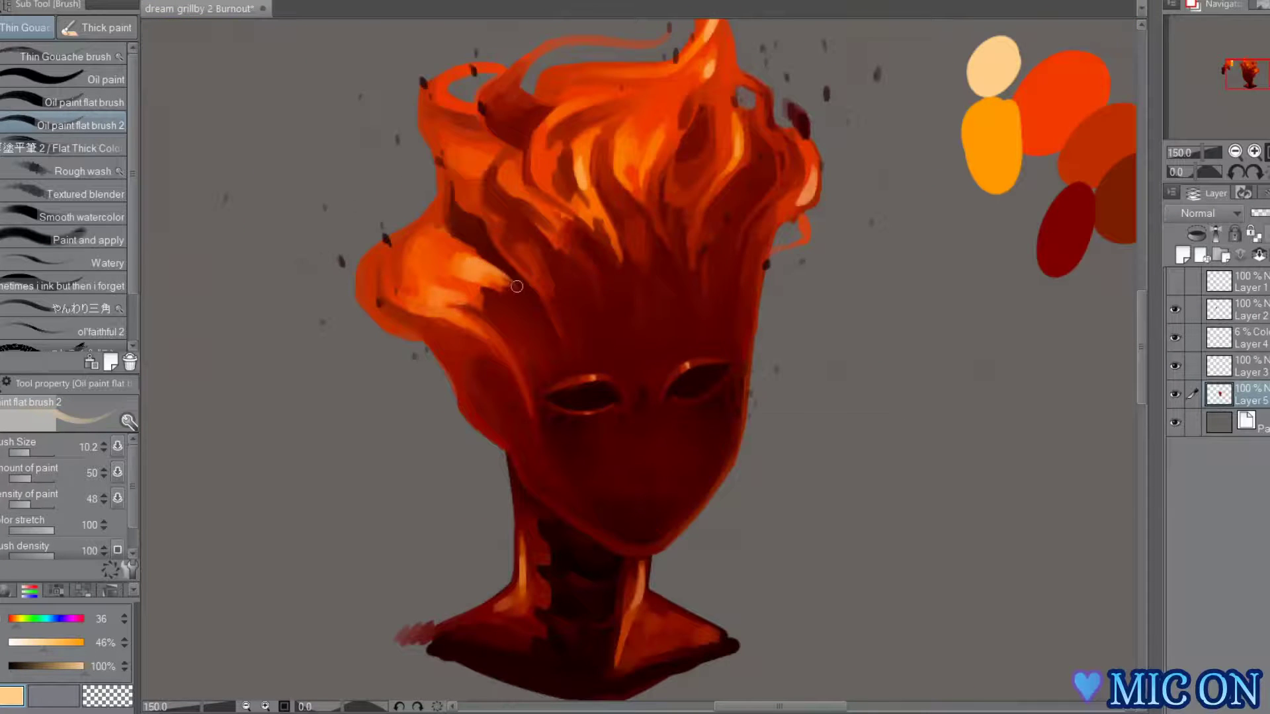
{"action": "left_click", "coordinate": [445, 232], "text": "alt"}
{"action": "left_click", "coordinate": [1132, 191], "text": "alt"}
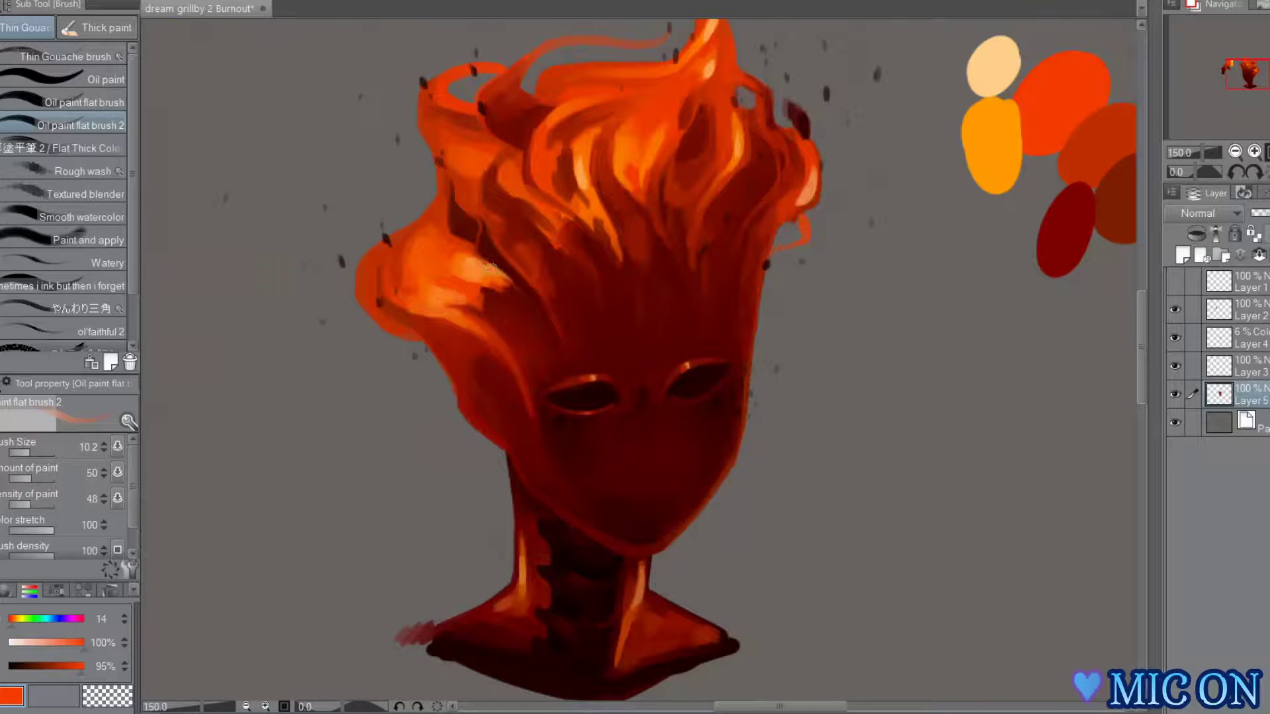
{"action": "key", "text": "h"}
{"action": "key", "text": "h"}
- Blend sampled dark reds across the hairline and the forehead above the eyes, using a brush size up to 62.5
{"action": "left_click", "coordinate": [516, 302], "text": "alt"}
{"action": "key", "text": "h"}
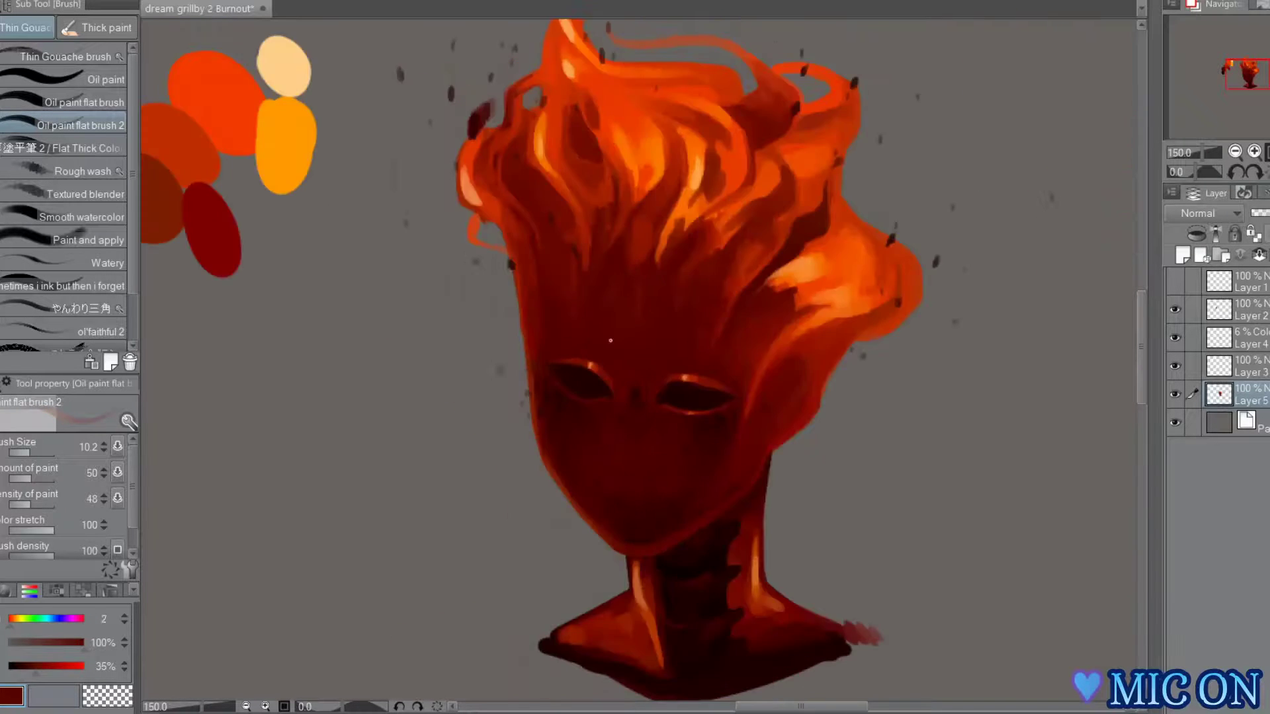
{"action": "key", "text": "h"}
{"action": "left_click", "coordinate": [458, 225], "text": "alt"}
{"action": "left_click", "coordinate": [569, 359], "text": "alt"}
{"action": "left_click_drag", "start_coordinate": [586, 348], "coordinate": [618, 348]}
{"action": "key", "text": "h"}
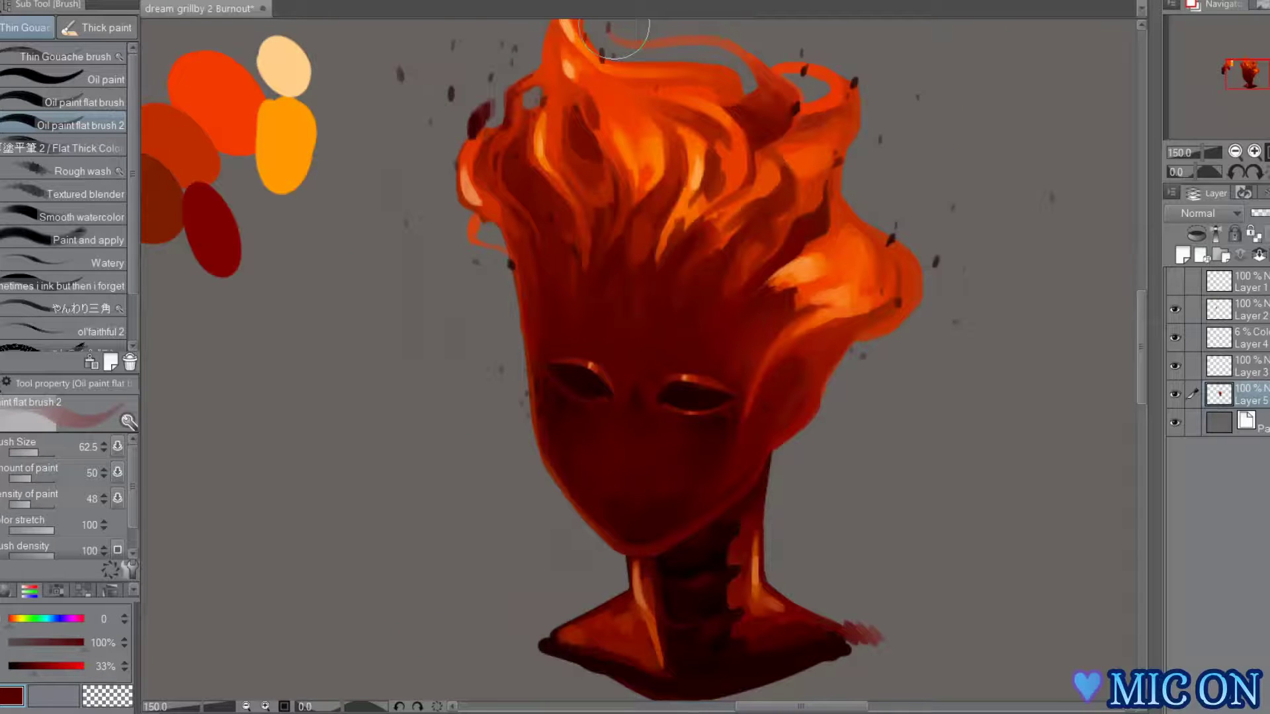
- Set the brush size to 19.7 and tone down the pale neck highlights with sampled dark red
{"action": "key", "text": "h"}
{"action": "left_click", "coordinate": [468, 520], "text": "alt"}
{"action": "key", "text": "bracketleft"}
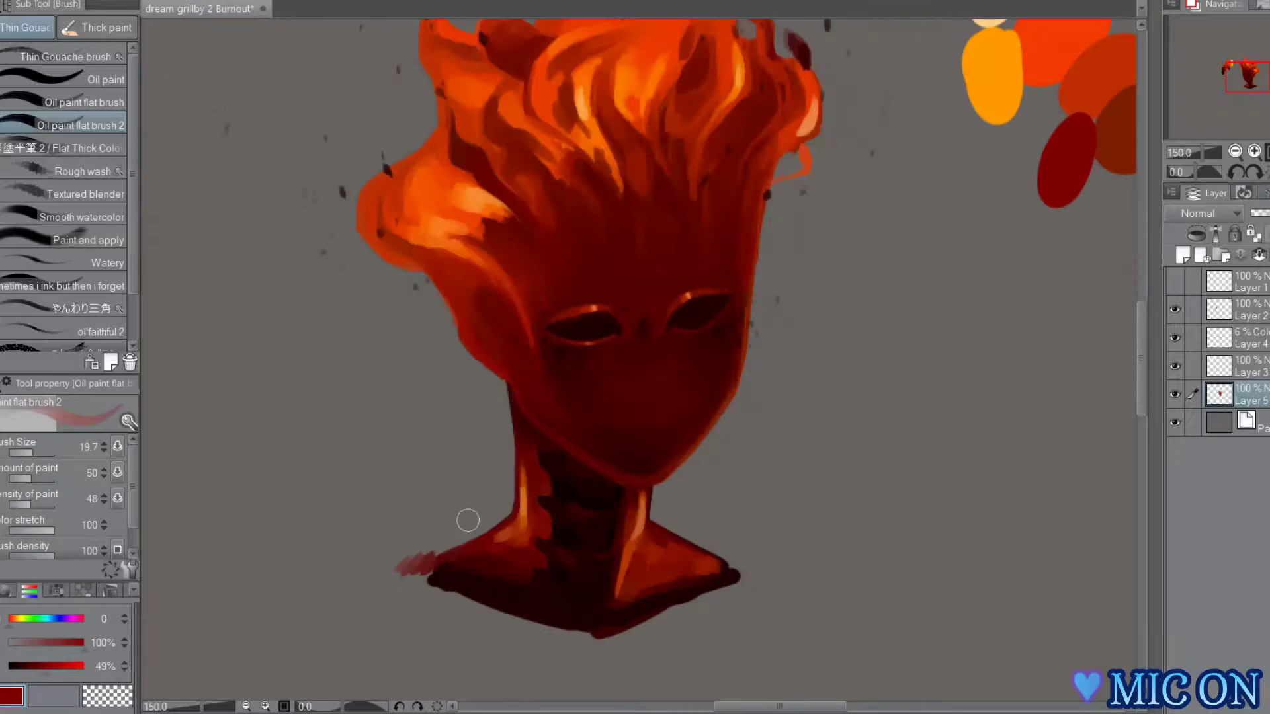
{"action": "key", "text": "h"}
{"action": "left_click", "coordinate": [747, 507], "text": "alt"}
{"action": "left_click_drag", "start_coordinate": [752, 518], "coordinate": [755, 477]}
{"action": "left_click", "coordinate": [786, 537], "text": "alt"}
{"action": "key", "text": "h"}
{"action": "key", "text": "h"}
{"action": "left_click_drag", "start_coordinate": [637, 498], "coordinate": [654, 593]}
{"action": "left_click", "coordinate": [652, 582], "text": "alt"}
{"action": "left_click", "coordinate": [639, 567], "text": "alt"}
{"action": "left_click_drag", "start_coordinate": [640, 498], "coordinate": [649, 542]}
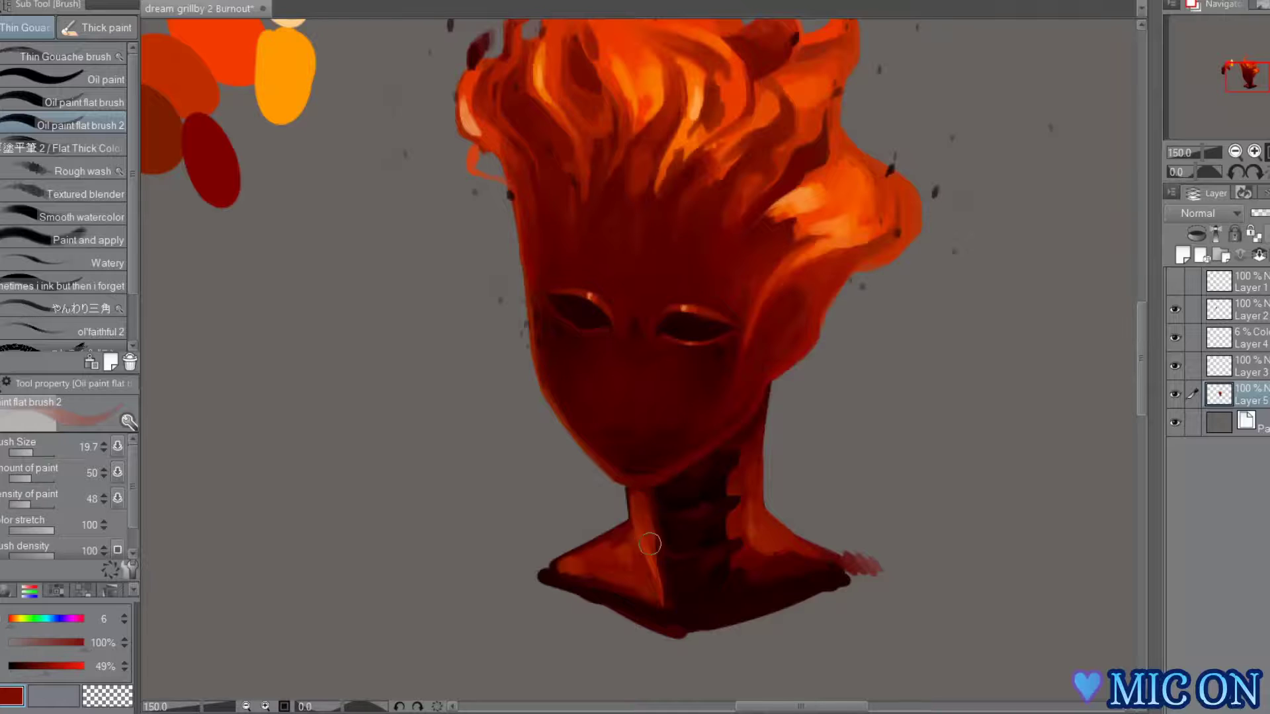
- Cover the throat bands and the base of the neck with sampled near-black, roughening the bust's lower edge
{"action": "key", "text": "h"}
{"action": "left_click", "coordinate": [589, 490], "text": "alt"}
{"action": "left_click", "coordinate": [656, 556], "text": "alt"}
{"action": "mouse_move", "coordinate": [628, 607]}
{"action": "left_mouse_down"}
{"action": "mouse_move", "coordinate": [656, 591]}
{"action": "mouse_move", "coordinate": [597, 611]}
{"action": "left_mouse_up"}
{"action": "key", "text": "h"}
{"action": "left_click", "coordinate": [599, 594], "text": "alt"}
{"action": "mouse_move", "coordinate": [621, 614]}
{"action": "left_mouse_down"}
{"action": "mouse_move", "coordinate": [556, 562]}
{"action": "mouse_move", "coordinate": [642, 621]}
{"action": "left_mouse_up"}
{"action": "key", "text": "h"}
{"action": "mouse_move", "coordinate": [420, 566]}
{"action": "left_mouse_down"}
{"action": "mouse_move", "coordinate": [502, 625]}
{"action": "mouse_move", "coordinate": [576, 629]}
{"action": "mouse_move", "coordinate": [583, 655]}
{"action": "mouse_move", "coordinate": [628, 633]}
{"action": "mouse_move", "coordinate": [635, 578]}
{"action": "left_mouse_up"}
{"action": "key", "text": "h"}
{"action": "key", "text": "h"}
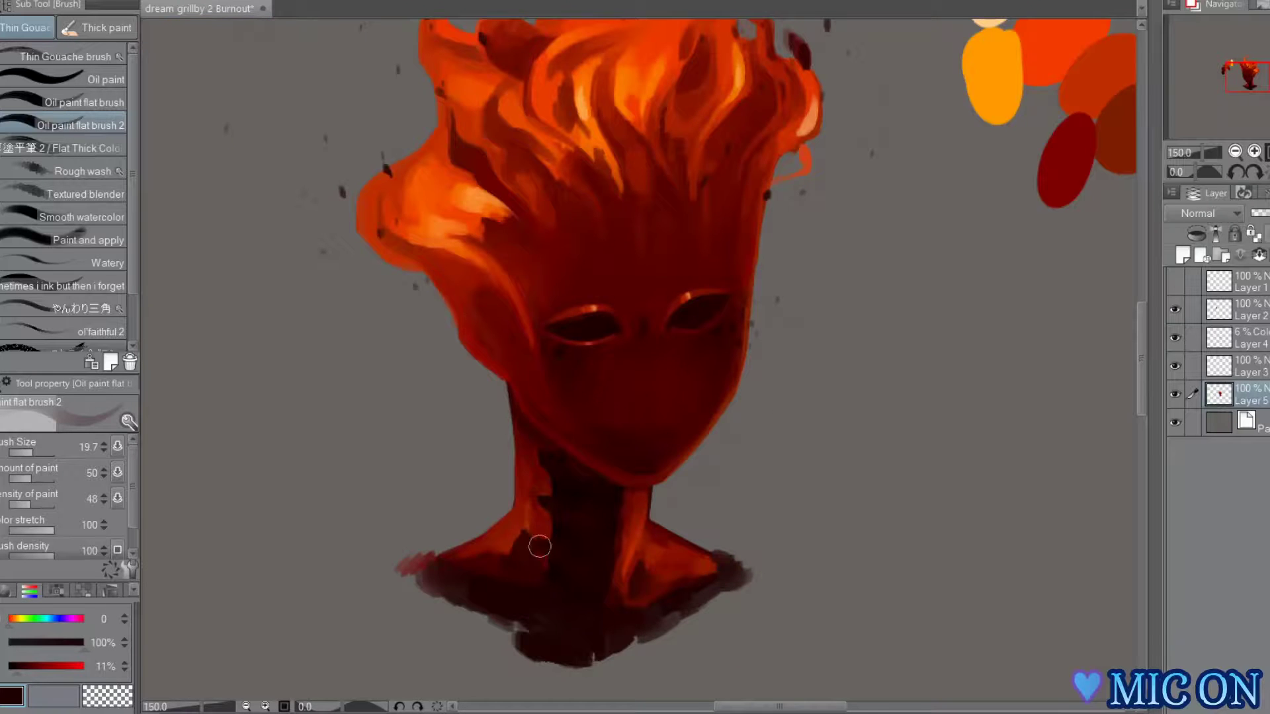
- Subdue the remaining highlights on both sides of the neck with sampled dark reds
{"action": "left_click", "coordinate": [502, 537], "text": "alt"}
{"action": "left_click_drag", "start_coordinate": [501, 536], "coordinate": [525, 498]}
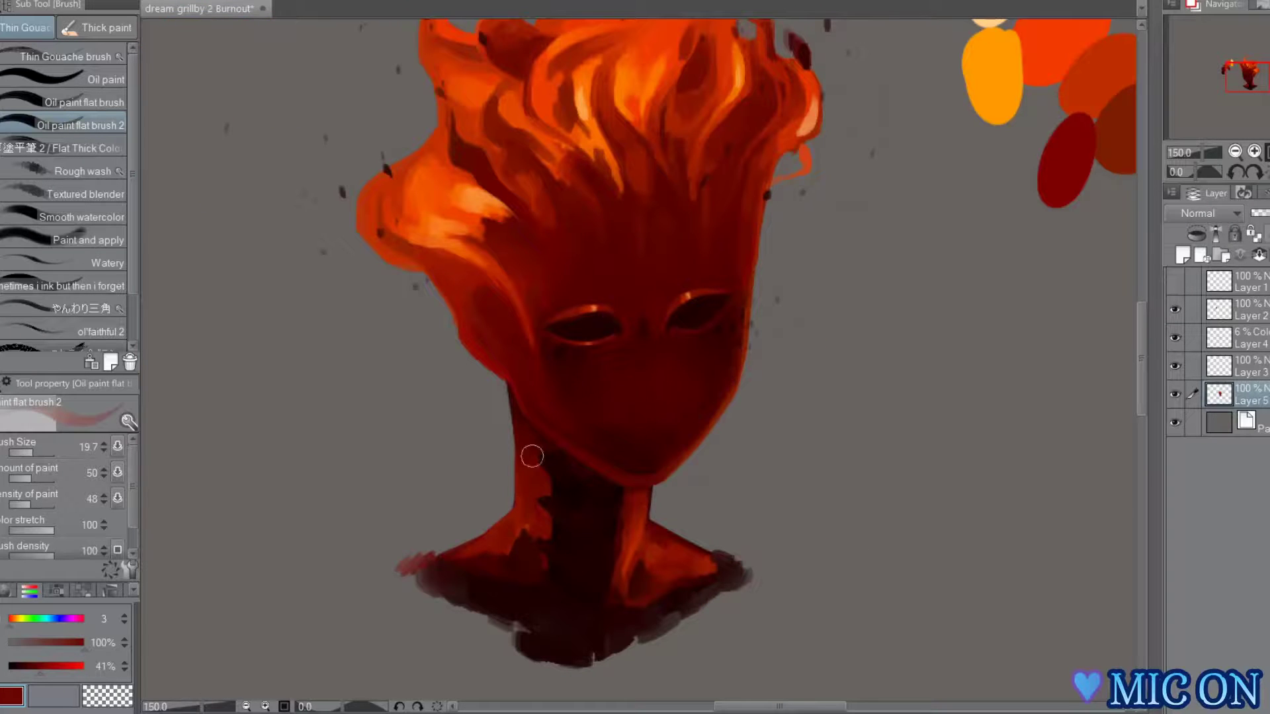
{"action": "key", "text": "h"}
{"action": "left_click", "coordinate": [650, 593], "text": "alt"}
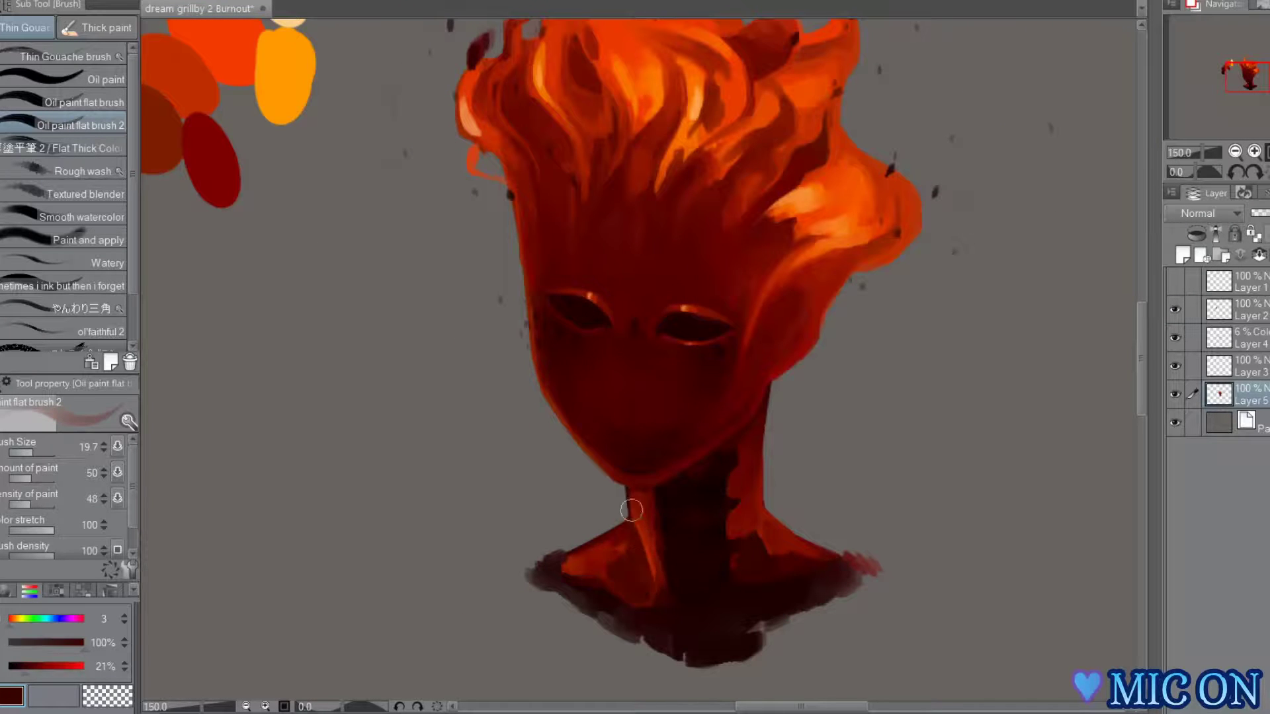
{"action": "key", "text": "h"}
{"action": "key", "text": "h"}
- Paint short ragged vertical strokes in dark red along the bust's lower edge and both shoulder tips
{"action": "left_click_drag", "start_coordinate": [552, 587], "coordinate": [641, 656]}
{"action": "key", "text": "h"}
{"action": "left_click_drag", "start_coordinate": [520, 600], "coordinate": [516, 638]}
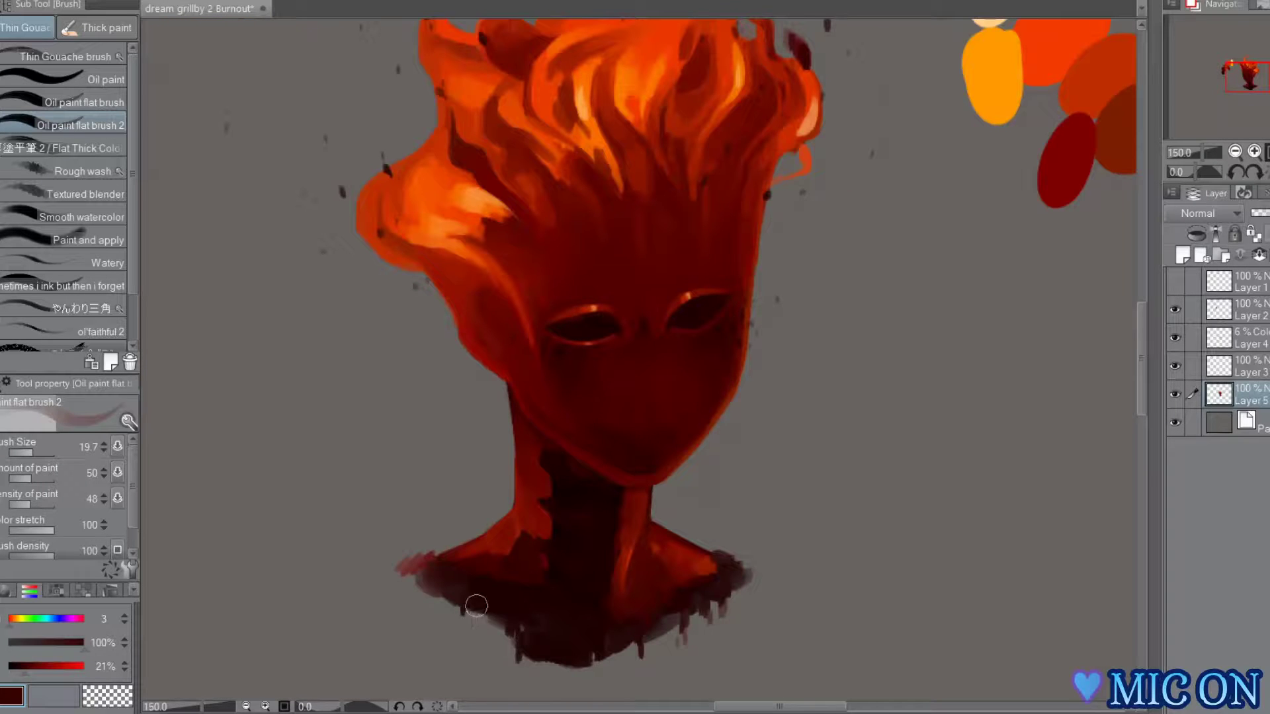
{"action": "left_click_drag", "start_coordinate": [432, 595], "coordinate": [415, 544]}
{"action": "key", "text": "h"}
{"action": "key", "text": "h"}
{"action": "key", "text": "h"}
{"action": "key", "text": "h"}
{"action": "key", "text": "h"}
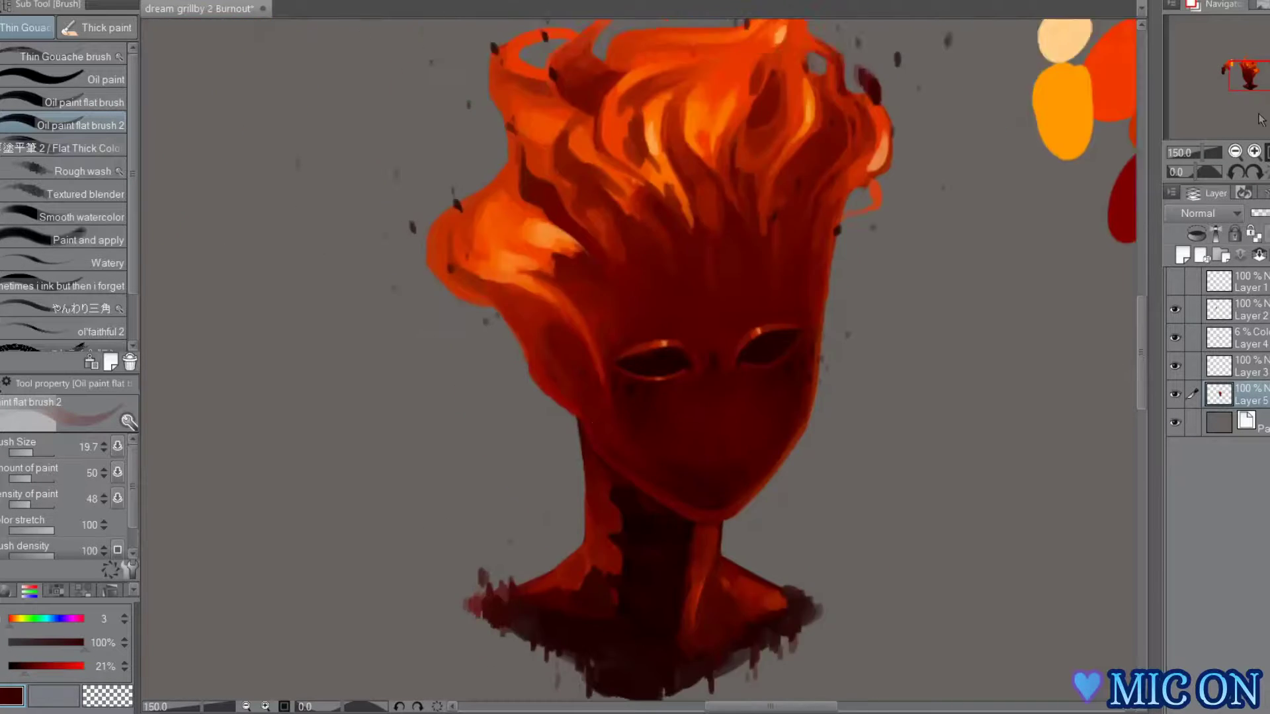
{"action": "left_click", "coordinate": [1176, 395]}
{"action": "left_click", "coordinate": [1176, 395]}
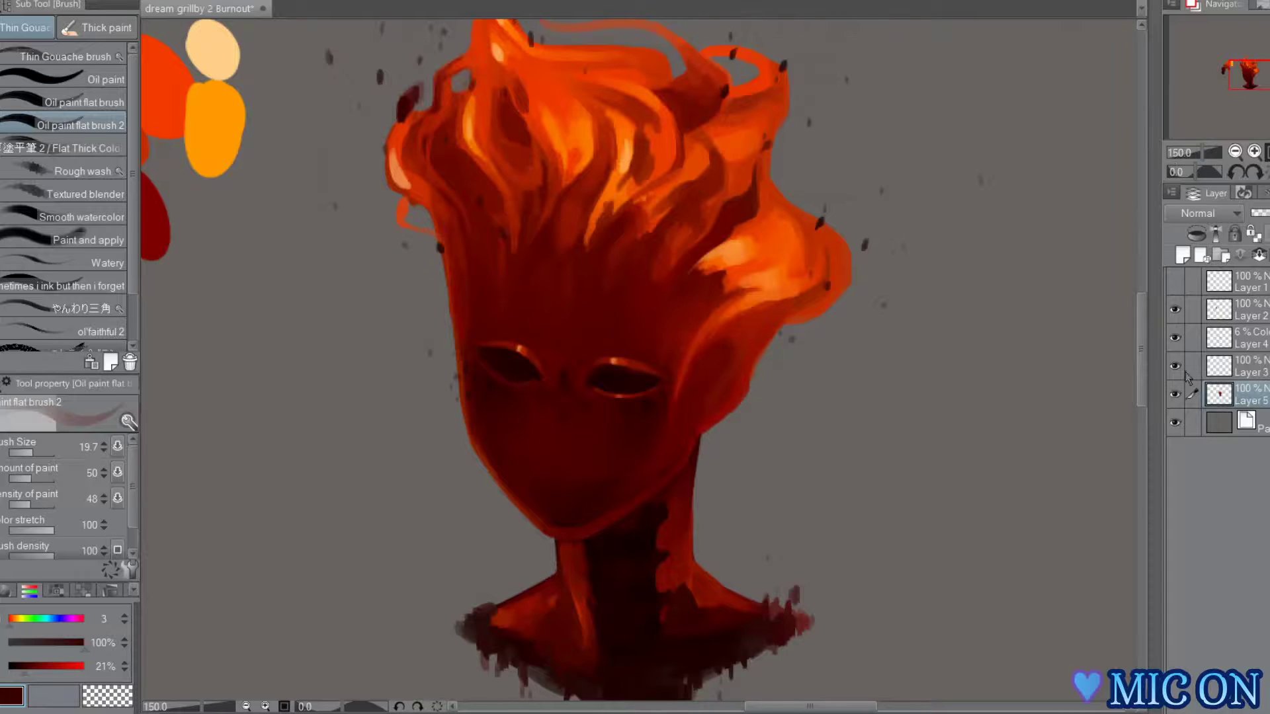
- On Layer 3, scatter near-black ember specks around the head and neck with Oil paint flat brush at size 11.0
{"action": "left_click", "coordinate": [1244, 367]}
{"action": "left_click", "coordinate": [612, 384], "text": "alt"}
{"action": "left_click", "coordinate": [83, 103]}
{"action": "key", "text": "h"}
{"action": "left_click", "coordinate": [30, 453]}
{"action": "left_click", "coordinate": [339, 337]}
{"action": "left_click", "coordinate": [373, 341]}
{"action": "left_click", "coordinate": [442, 377]}
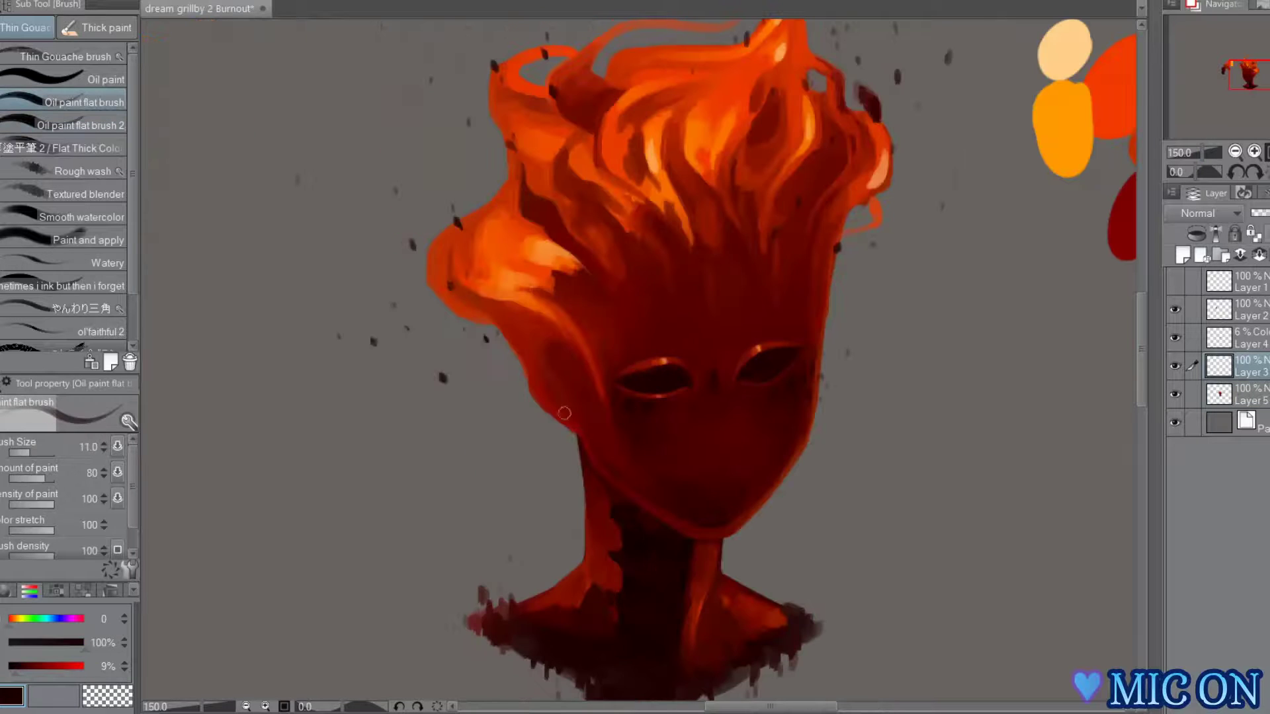
{"action": "key", "text": "h"}
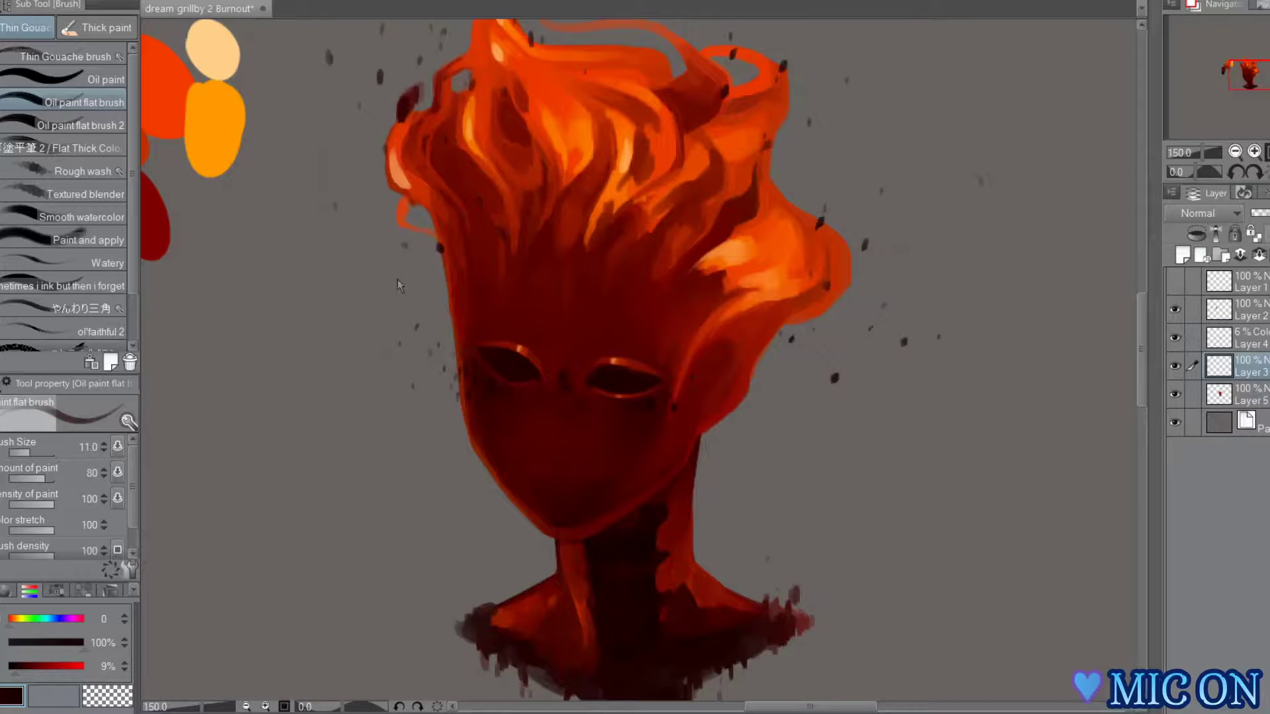
{"action": "key", "text": "h"}
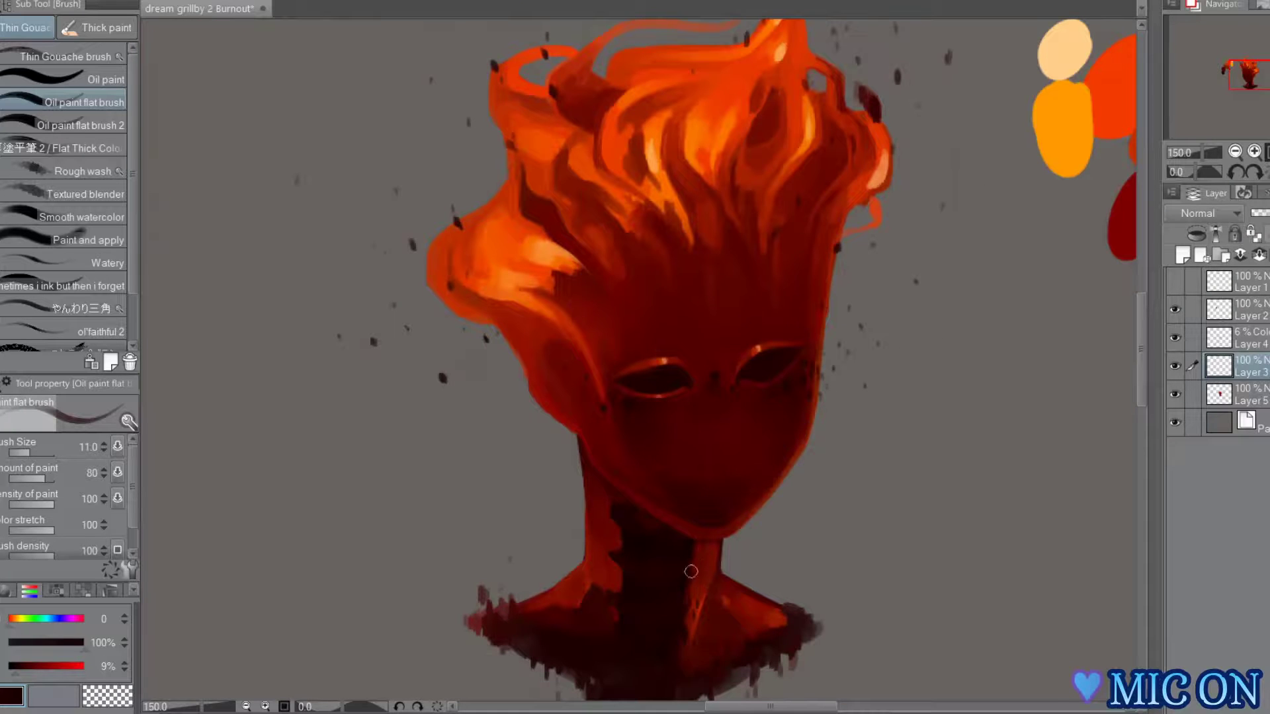
{"action": "key", "text": "h"}
{"action": "left_click_drag", "start_coordinate": [1252, 61], "coordinate": [1252, 61]}
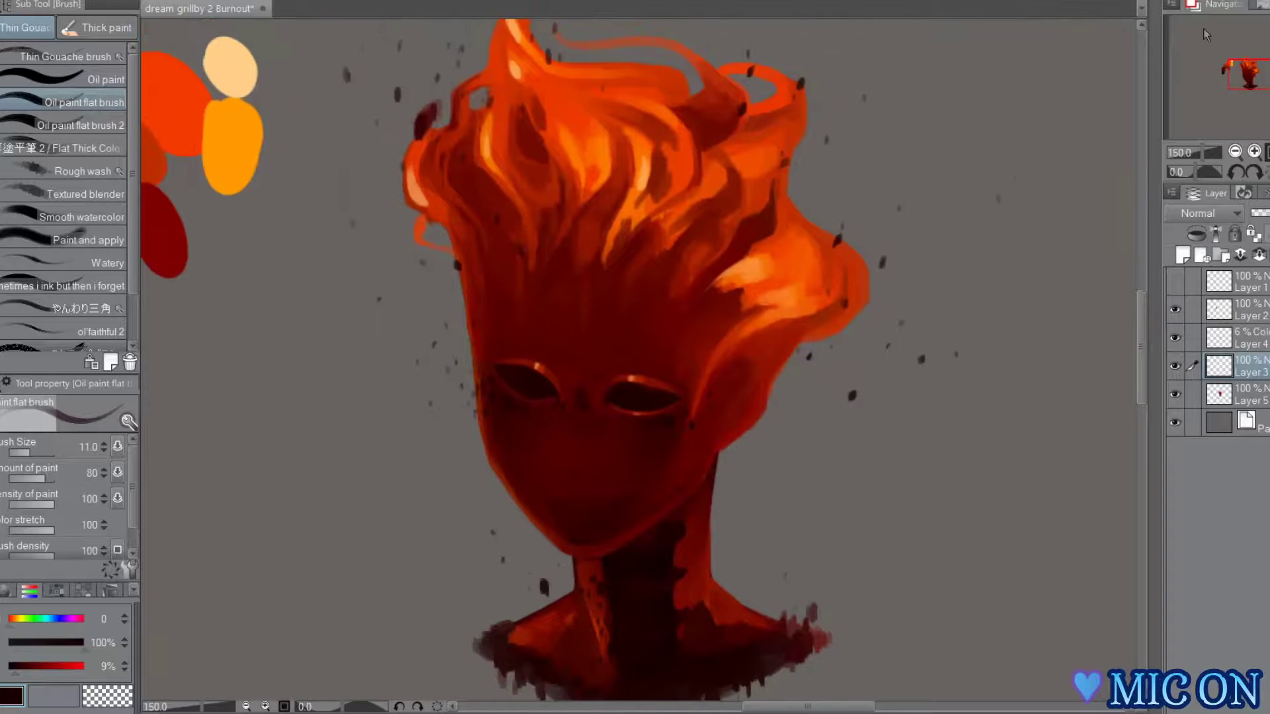
- Show Layer 1 and start a new swatch row below the oval palette with a black Oil paint flat brush stroke on Layer 2
{"action": "left_click", "coordinate": [1177, 275]}
{"action": "left_click", "coordinate": [1217, 302]}
{"action": "left_click_drag", "start_coordinate": [1250, 76], "coordinate": [1239, 80]}
{"action": "left_click", "coordinate": [73, 79]}
{"action": "left_click", "coordinate": [10, 667]}
{"action": "left_click_drag", "start_coordinate": [407, 372], "coordinate": [406, 410]}
{"action": "key", "text": "ctrl+z"}
{"action": "left_click", "coordinate": [73, 103]}
{"action": "left_click", "coordinate": [35, 453]}
{"action": "left_click_drag", "start_coordinate": [423, 337], "coordinate": [426, 407]}
- Add near-black, dark red and brown strokes to the swatch row, sampling each colour from the oval palette
{"action": "left_click", "coordinate": [308, 311], "text": "alt"}
{"action": "left_click_drag", "start_coordinate": [452, 320], "coordinate": [453, 397]}
{"action": "left_click", "coordinate": [321, 238], "text": "alt"}
{"action": "mouse_move", "coordinate": [478, 344]}
{"action": "left_mouse_down"}
{"action": "mouse_move", "coordinate": [478, 418]}
{"action": "mouse_move", "coordinate": [504, 412]}
{"action": "left_mouse_up"}
{"action": "left_click", "coordinate": [442, 228], "text": "alt"}
{"action": "left_click", "coordinate": [380, 185], "text": "alt"}
{"action": "mouse_move", "coordinate": [532, 322]}
{"action": "left_mouse_down"}
{"action": "mouse_move", "coordinate": [532, 401]}
{"action": "mouse_move", "coordinate": [561, 412]}
{"action": "mouse_move", "coordinate": [532, 338]}
{"action": "mouse_move", "coordinate": [502, 390]}
{"action": "left_mouse_up"}
{"action": "left_click", "coordinate": [417, 136], "text": "alt"}
{"action": "left_click", "coordinate": [533, 370], "text": "alt"}
{"action": "left_click", "coordinate": [443, 246], "text": "alt"}
{"action": "left_click", "coordinate": [479, 397], "text": "alt"}
- Complete the swatch row with sampled rust, orange-red, yellow-orange and pale cream strokes
{"action": "left_click", "coordinate": [452, 390], "text": "alt"}
{"action": "left_click", "coordinate": [425, 381], "text": "alt"}
{"action": "left_click_drag", "start_coordinate": [425, 344], "coordinate": [428, 415]}
{"action": "left_click", "coordinate": [446, 99], "text": "alt"}
{"action": "left_click_drag", "start_coordinate": [586, 390], "coordinate": [586, 307]}
{"action": "left_click", "coordinate": [513, 126], "text": "alt"}
{"action": "left_click_drag", "start_coordinate": [610, 422], "coordinate": [610, 326]}
{"action": "left_click", "coordinate": [511, 50], "text": "alt"}
{"action": "left_click_drag", "start_coordinate": [636, 395], "coordinate": [635, 309]}
{"action": "key", "text": "m"}
{"action": "mouse_move", "coordinate": [486, 291]}
{"action": "left_mouse_down"}
{"action": "mouse_move", "coordinate": [549, 487]}
{"action": "mouse_move", "coordinate": [489, 285]}
{"action": "left_mouse_up"}
{"action": "key", "text": "ctrl+c"}
{"action": "key", "text": "ctrl+v"}
{"action": "left_click_drag", "start_coordinate": [524, 425], "coordinate": [530, 407]}
{"action": "key", "text": "ctrl+d"}
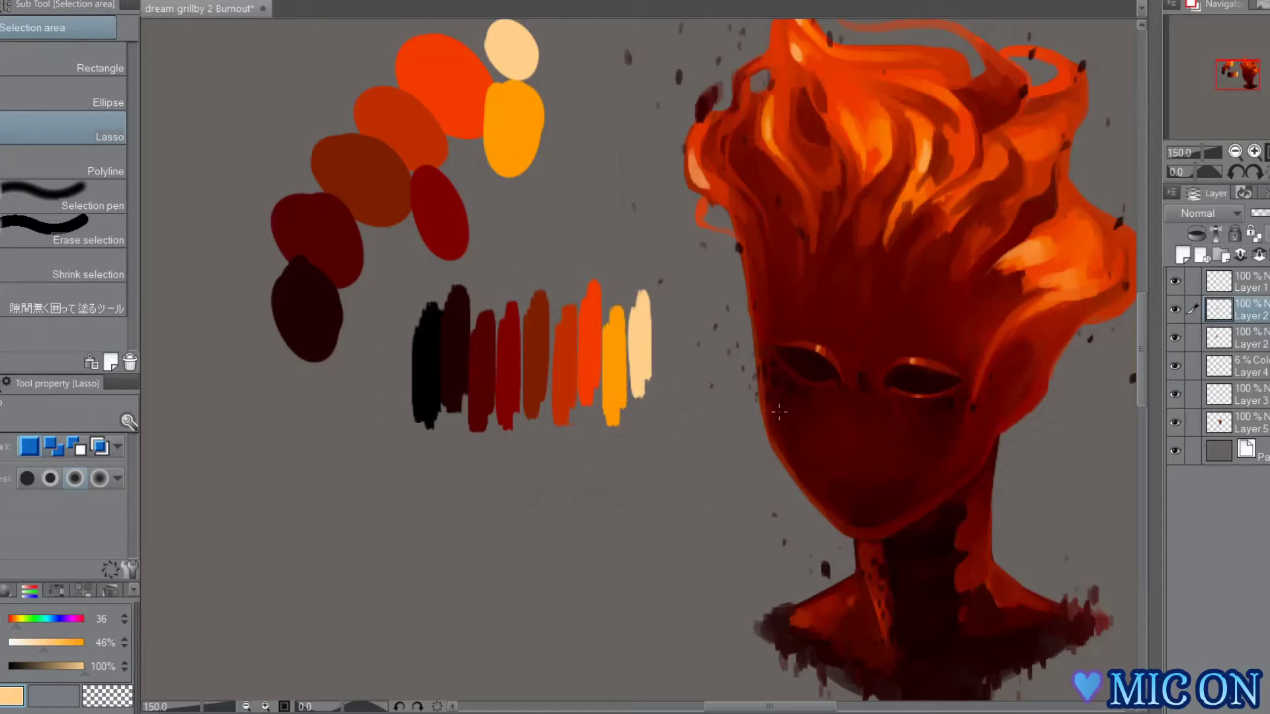
{"action": "key", "text": "ctrl+e"}
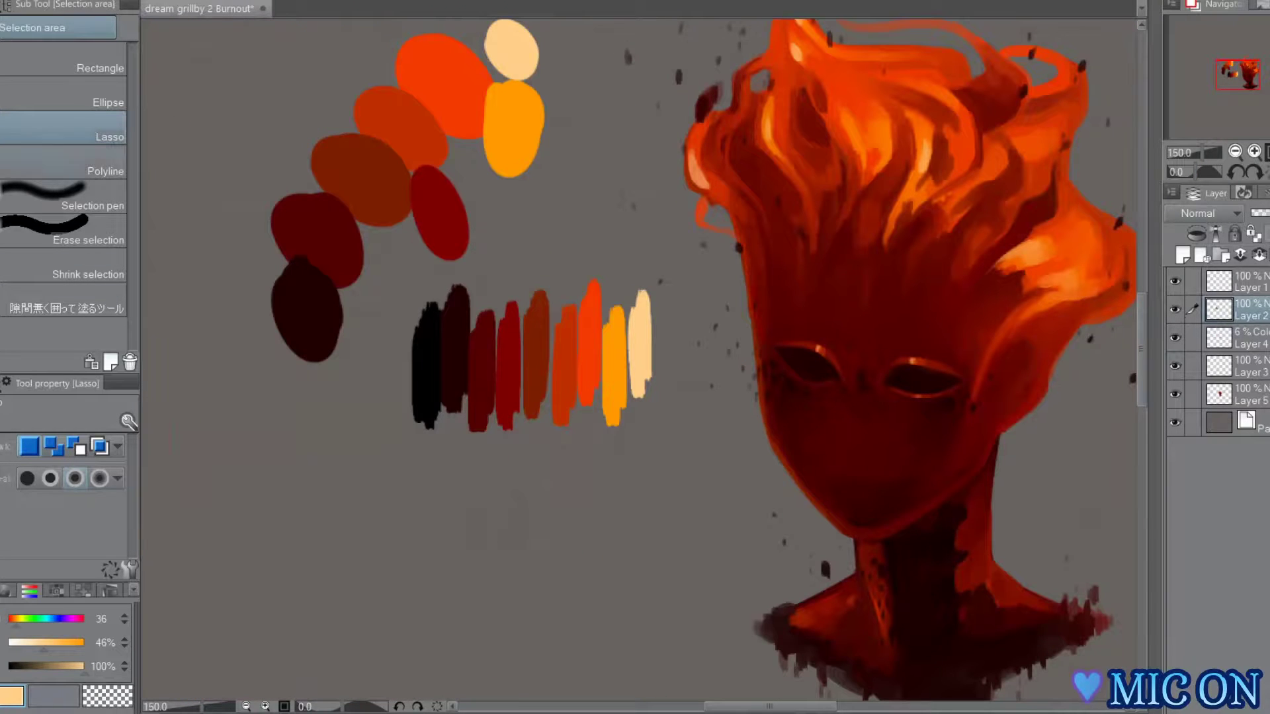
- Cut the new swatch row onto its own layer above Layer 1, and delete Layer 1 with the oval swatches
{"action": "mouse_move", "coordinate": [561, 250]}
{"action": "left_mouse_down"}
{"action": "mouse_move", "coordinate": [647, 274]}
{"action": "mouse_move", "coordinate": [615, 255]}
{"action": "left_mouse_up"}
{"action": "key", "text": "ctrl+x"}
{"action": "left_click", "coordinate": [1251, 284]}
{"action": "key", "text": "ctrl+v"}
{"action": "left_click", "coordinate": [1263, 318]}
{"action": "key", "text": "Delete"}
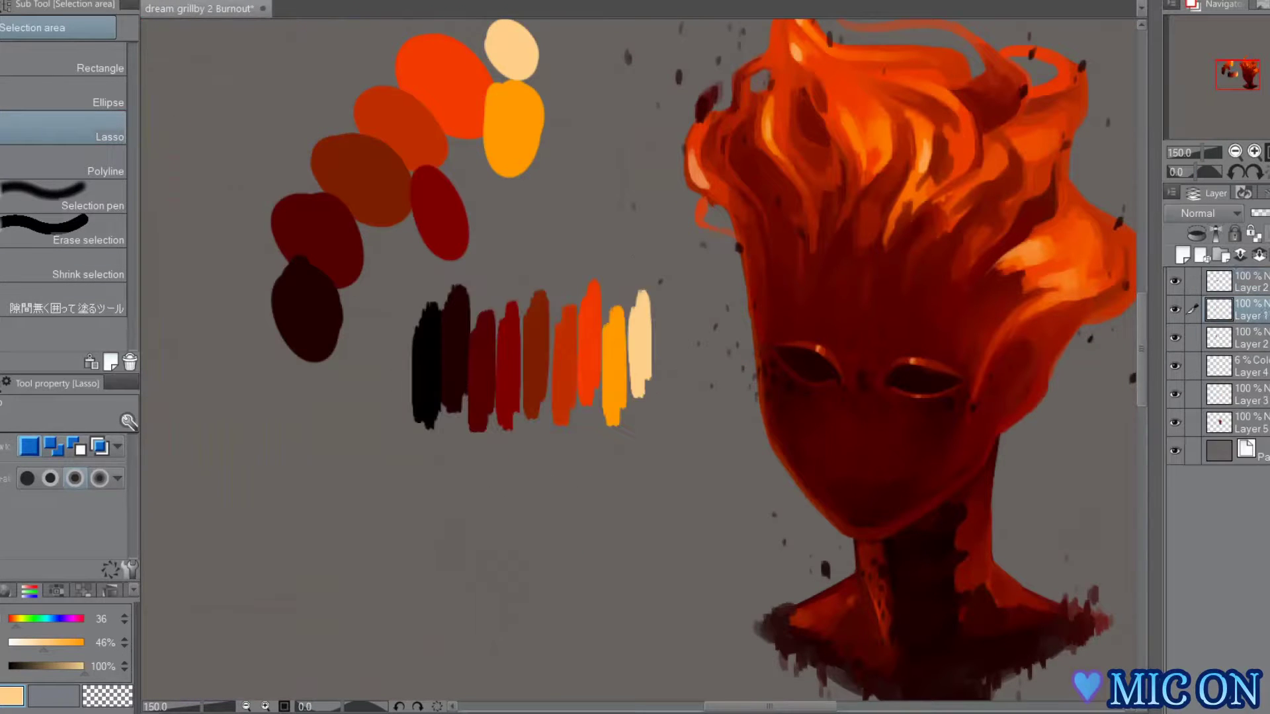
{"action": "key", "text": "Delete"}
- Move the swatch row beside the bust, between the height of the chin and the shoulders
{"action": "left_click", "coordinate": [1252, 283]}
{"action": "scroll", "coordinate": [331, 324], "scroll_direction": "down", "scroll_amount": 1}
{"action": "key", "text": "k"}
{"action": "left_click_drag", "start_coordinate": [461, 400], "coordinate": [506, 506]}
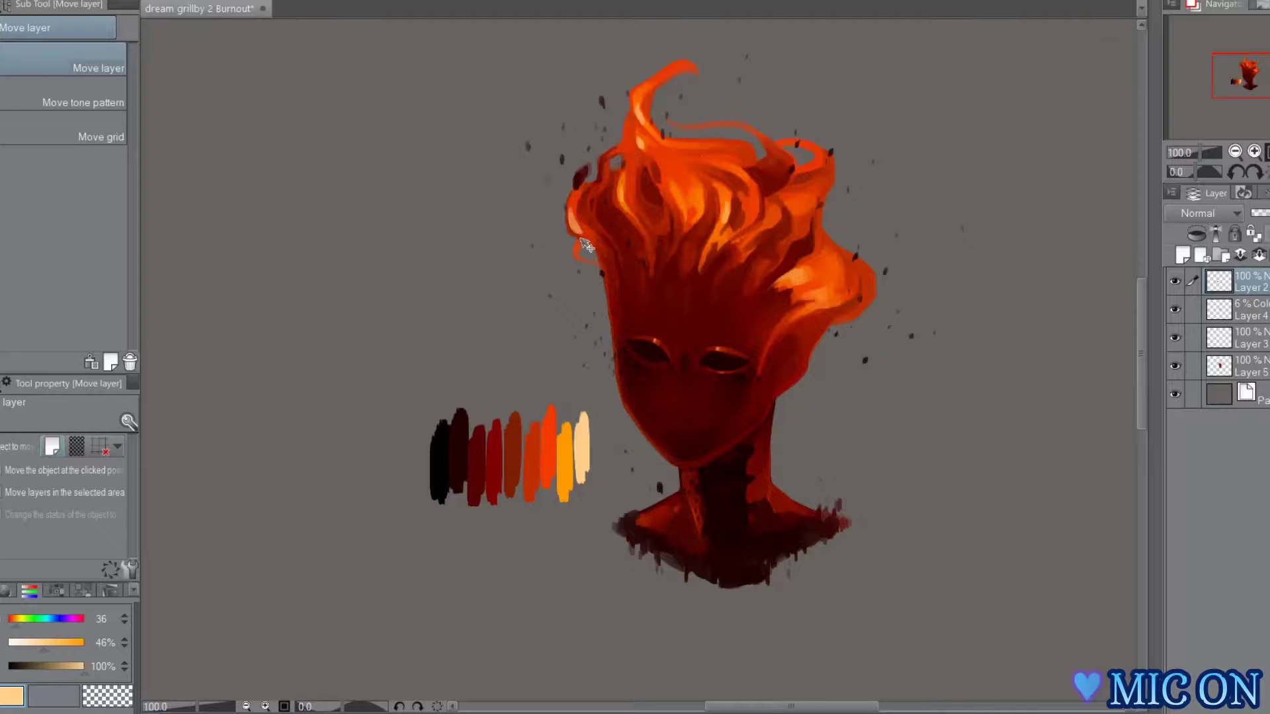
- Change the paper colour to dark brown and shift the swatches and bust together slightly down and sideways
{"action": "double_click", "coordinate": [1219, 395]}
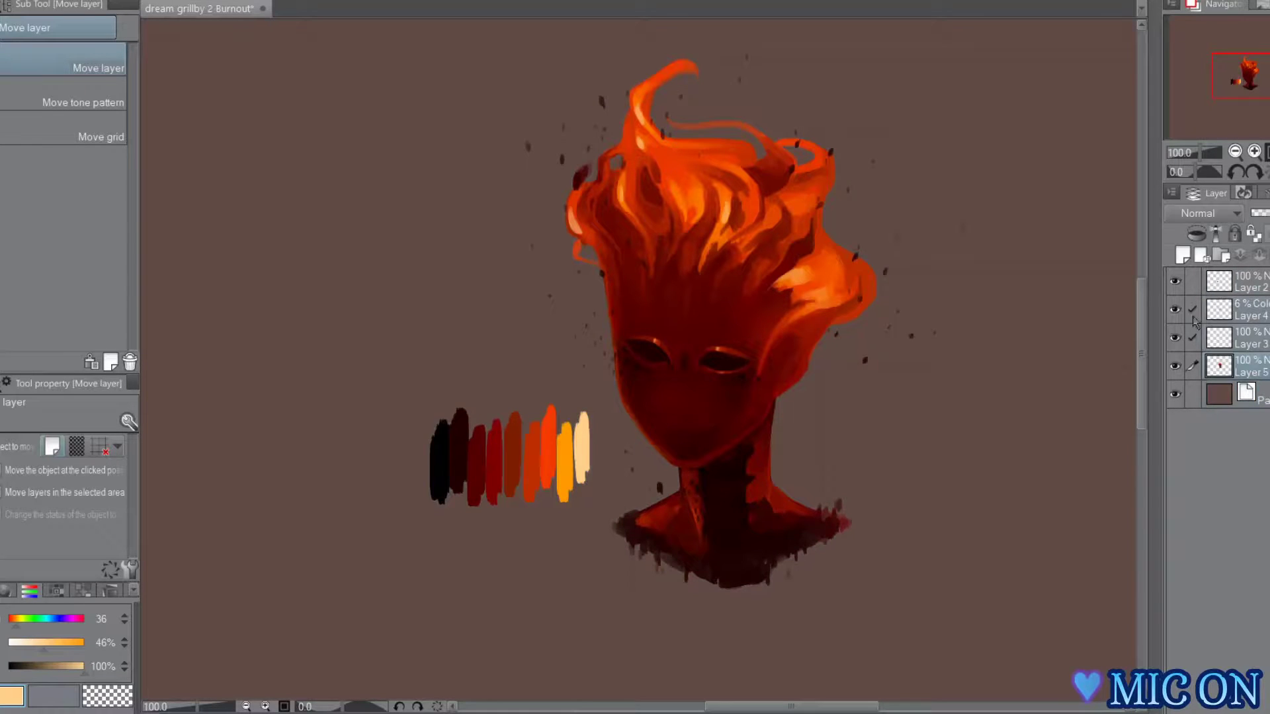
{"action": "left_click_drag", "start_coordinate": [993, 298], "coordinate": [952, 340]}
{"action": "key", "text": "e"}
{"action": "left_click", "coordinate": [1175, 309]}
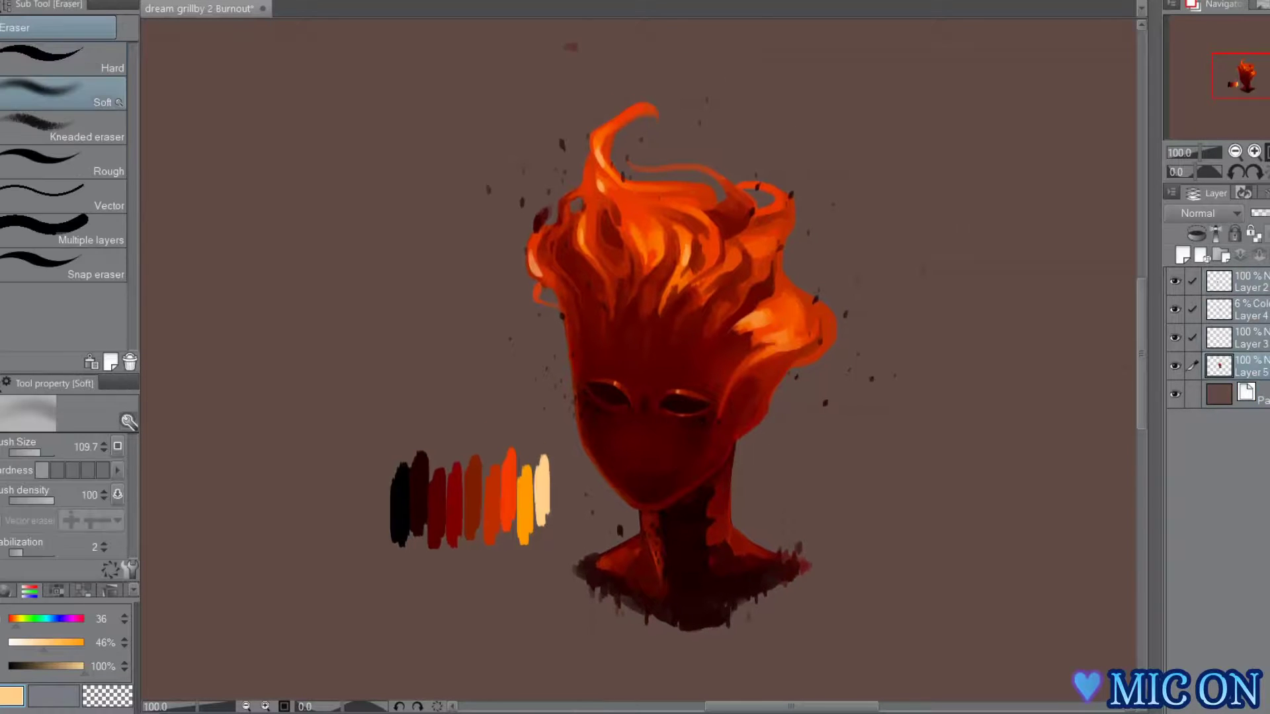
- Erase the stray dark red smudge above the flame hair on the bust layer, Layer 5
{"action": "left_click", "coordinate": [1177, 314]}
{"action": "left_click", "coordinate": [1250, 366]}
{"action": "left_click_drag", "start_coordinate": [576, 46], "coordinate": [554, 51]}
- Select an expanded outline of the bust and add a new layer beneath Layer 5 for a Soft airbrush halo
{"action": "left_click", "coordinate": [1222, 377], "text": "ctrl"}
{"action": "left_click", "coordinate": [574, 665]}
{"action": "left_click", "coordinate": [731, 332]}
{"action": "left_click", "coordinate": [1183, 254]}
{"action": "left_click_drag", "start_coordinate": [1224, 366], "coordinate": [1224, 399]}
{"action": "key", "text": "b"}
{"action": "key", "text": "b"}
{"action": "left_click", "coordinate": [46, 452]}
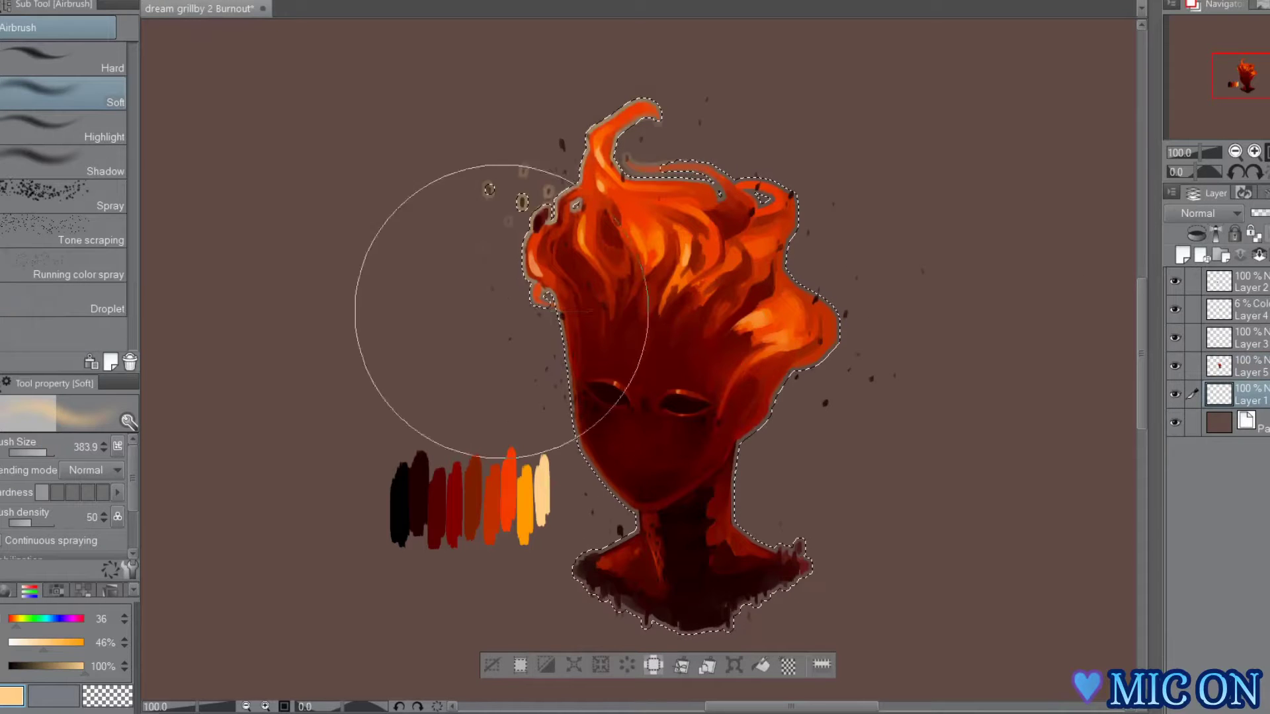
- Airbrush the halo layer inside the expanded selection with dark red sampled from the swatches, and clear the selection
{"action": "left_click_drag", "start_coordinate": [501, 311], "coordinate": [893, 203]}
{"action": "left_click", "coordinate": [436, 509], "text": "alt"}
{"action": "left_click_drag", "start_coordinate": [573, 289], "coordinate": [691, 595]}
{"action": "key", "text": "ctrl+d"}
{"action": "left_click", "coordinate": [1203, 214]}
{"action": "left_click", "coordinate": [1204, 371]}
{"action": "left_click_drag", "start_coordinate": [1268, 214], "coordinate": [1269, 223]}
{"action": "key", "text": "h"}
{"action": "key", "text": "h"}
{"action": "left_click", "coordinate": [1204, 214]}
{"action": "left_click", "coordinate": [1204, 229]}
- Airbrush the halo with the darkest maroon swatch and lower the halo layer's opacity to 26%
{"action": "left_click_drag", "start_coordinate": [826, 224], "coordinate": [643, 167]}
{"action": "key", "text": "h"}
{"action": "key", "text": "h"}
{"action": "left_click", "coordinate": [500, 489], "text": "alt"}
{"action": "left_click", "coordinate": [420, 493], "text": "alt"}
{"action": "left_click_drag", "start_coordinate": [595, 278], "coordinate": [792, 142]}
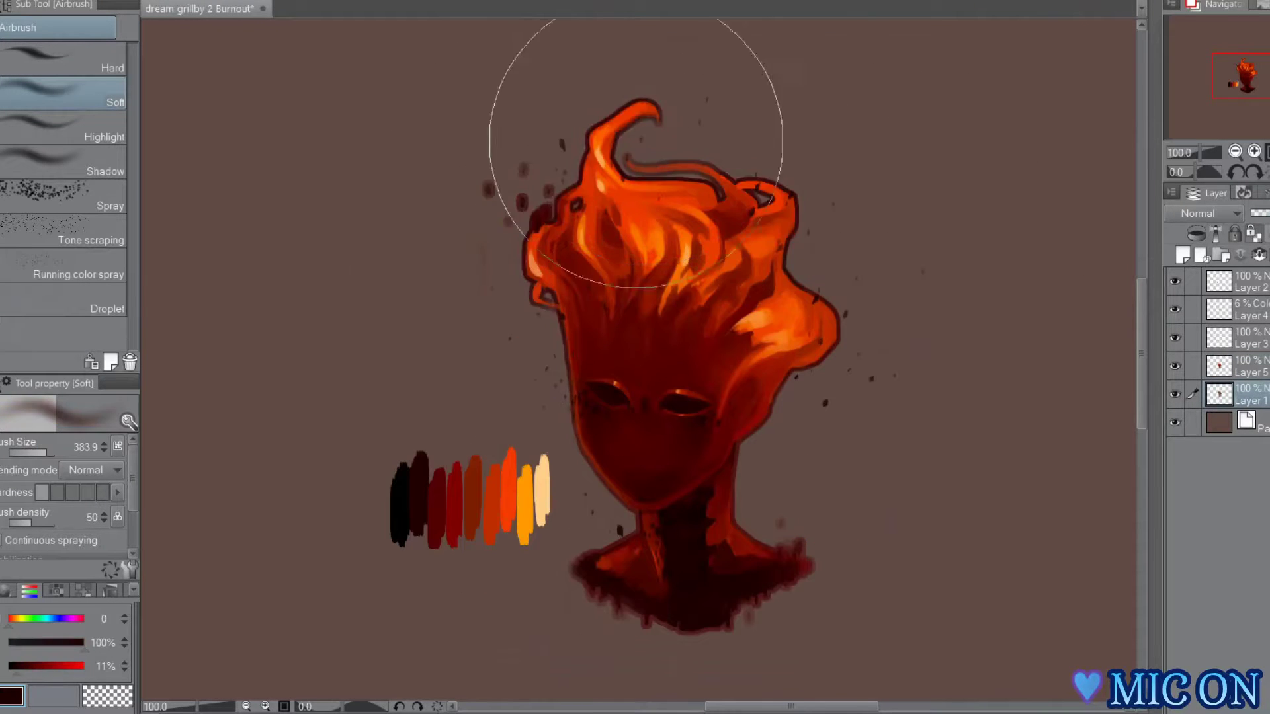
{"action": "key", "text": "h"}
{"action": "mouse_move", "coordinate": [1269, 214]}
{"action": "left_mouse_down"}
{"action": "mouse_move", "coordinate": [1267, 248]}
{"action": "mouse_move", "coordinate": [1267, 215]}
{"action": "left_mouse_up"}
{"action": "key", "text": "h"}
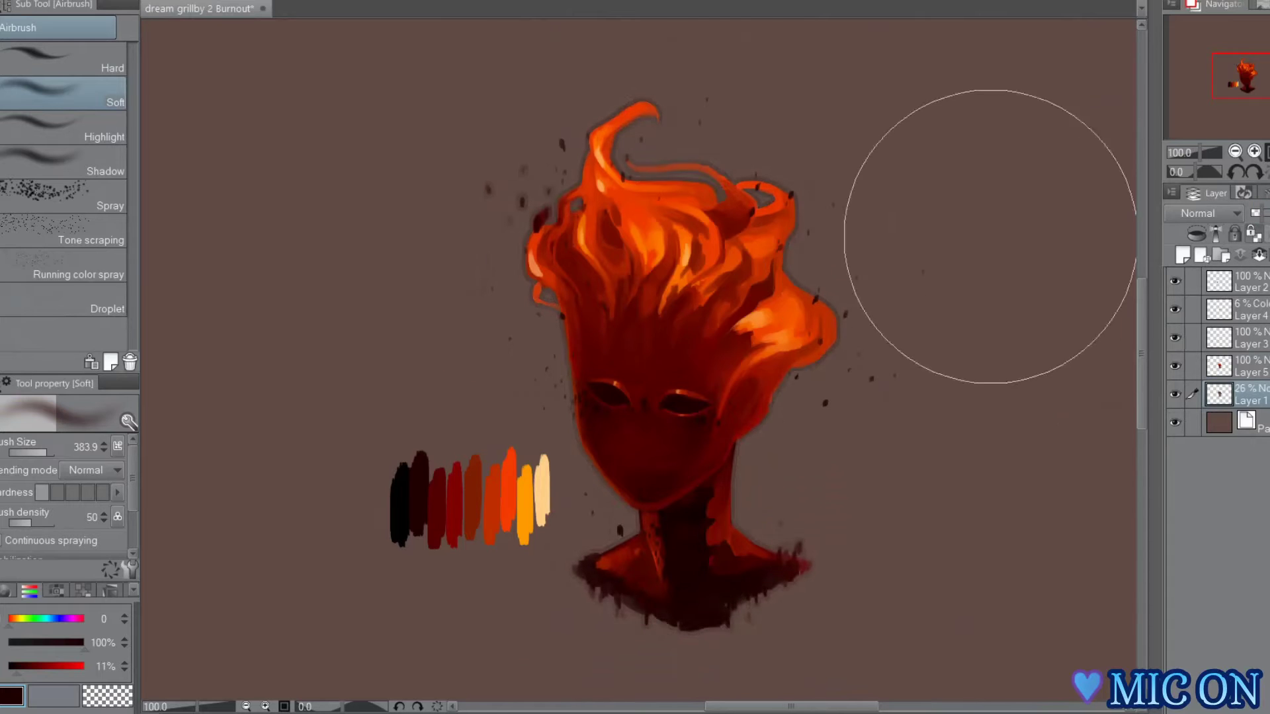
- Airbrush a sampled dark brown into the halo around the hair and set the halo layer's opacity to 36%
{"action": "left_click", "coordinate": [718, 189], "text": "alt"}
{"action": "left_click_drag", "start_coordinate": [690, 179], "coordinate": [870, 311]}
{"action": "left_click_drag", "start_coordinate": [1266, 215], "coordinate": [1269, 218]}
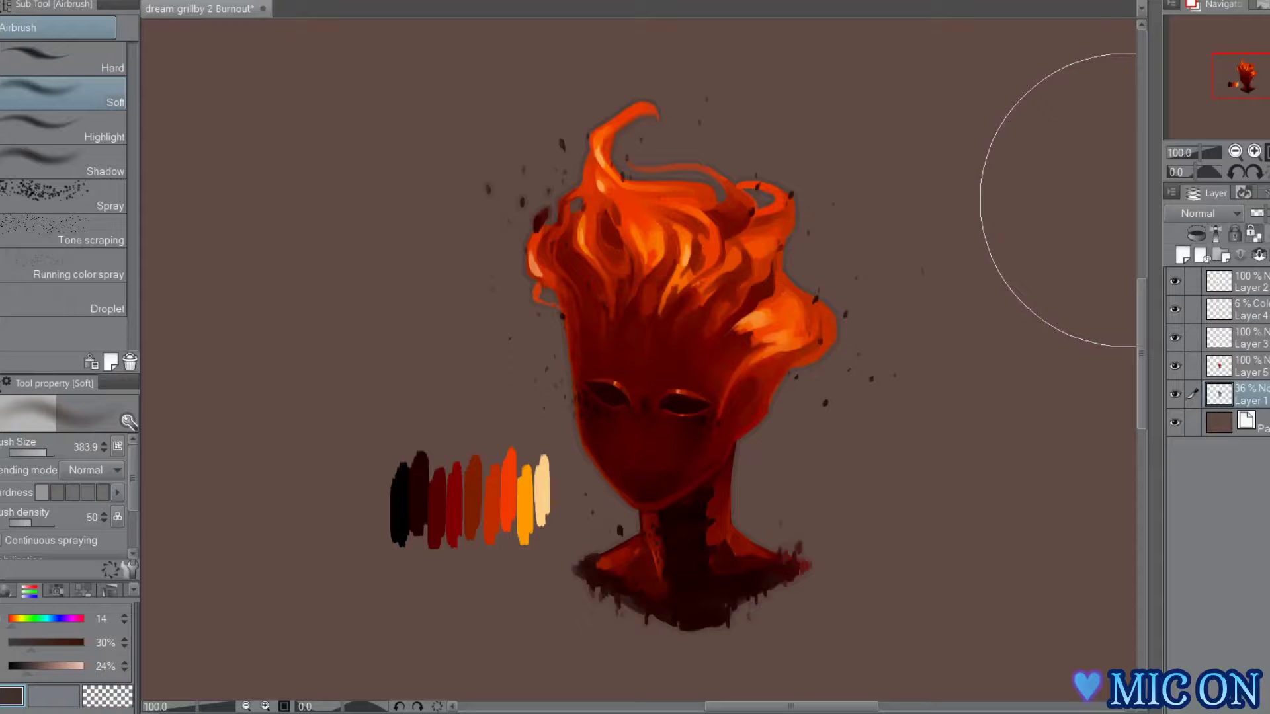
- Lock the halo layer's transparent pixels, recolour the halo around the hair, and reduce the layer opacity to 28%
{"action": "left_click", "coordinate": [66, 301]}
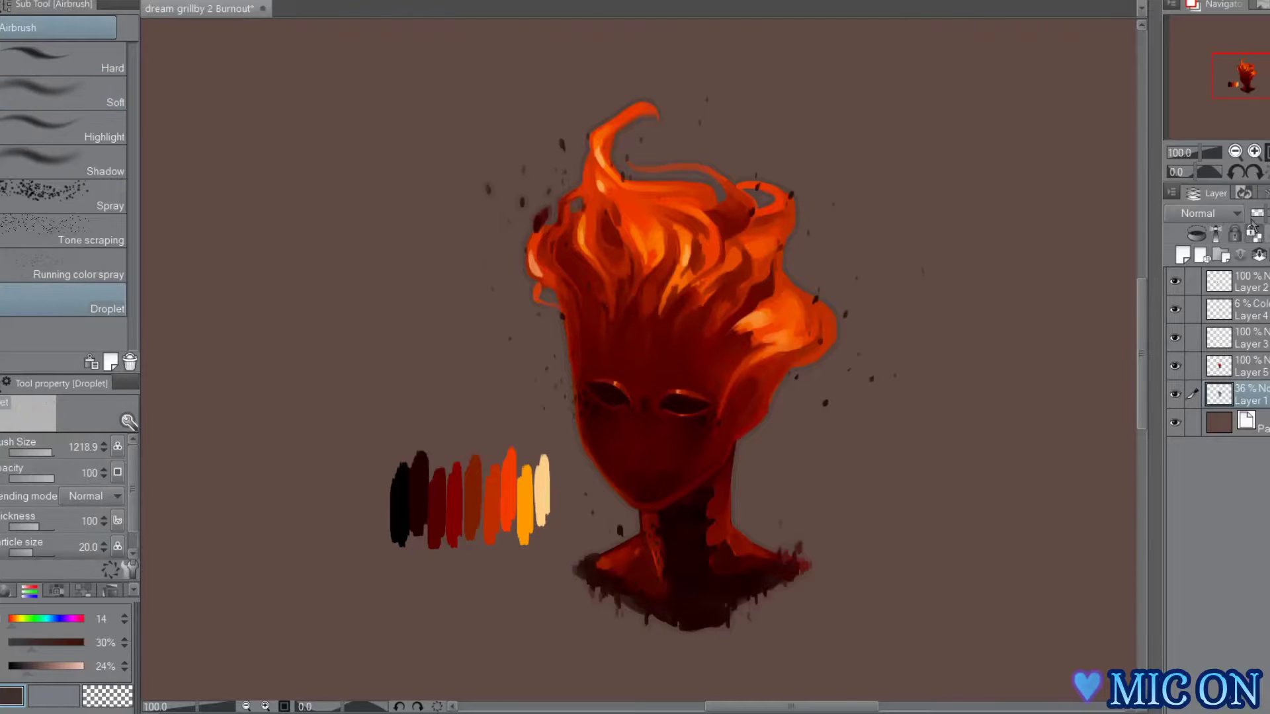
{"action": "left_click", "coordinate": [45, 452]}
{"action": "left_click", "coordinate": [1253, 234]}
{"action": "mouse_move", "coordinate": [456, 324]}
{"action": "left_mouse_down"}
{"action": "mouse_move", "coordinate": [685, 607]}
{"action": "mouse_move", "coordinate": [871, 309]}
{"action": "mouse_move", "coordinate": [648, 122]}
{"action": "left_mouse_up"}
{"action": "left_click_drag", "start_coordinate": [1269, 213], "coordinate": [1264, 199]}
- Add a new empty layer directly above the swatch row layer
{"action": "left_click", "coordinate": [1176, 281]}
{"action": "left_click", "coordinate": [1176, 281]}
{"action": "left_click", "coordinate": [1249, 282]}
{"action": "left_click", "coordinate": [1183, 255]}
- Letter the title "Hearth" in dark maroon above the swatch row with the Oil paint flat brush
{"action": "key", "text": "p"}
{"action": "left_click", "coordinate": [71, 317]}
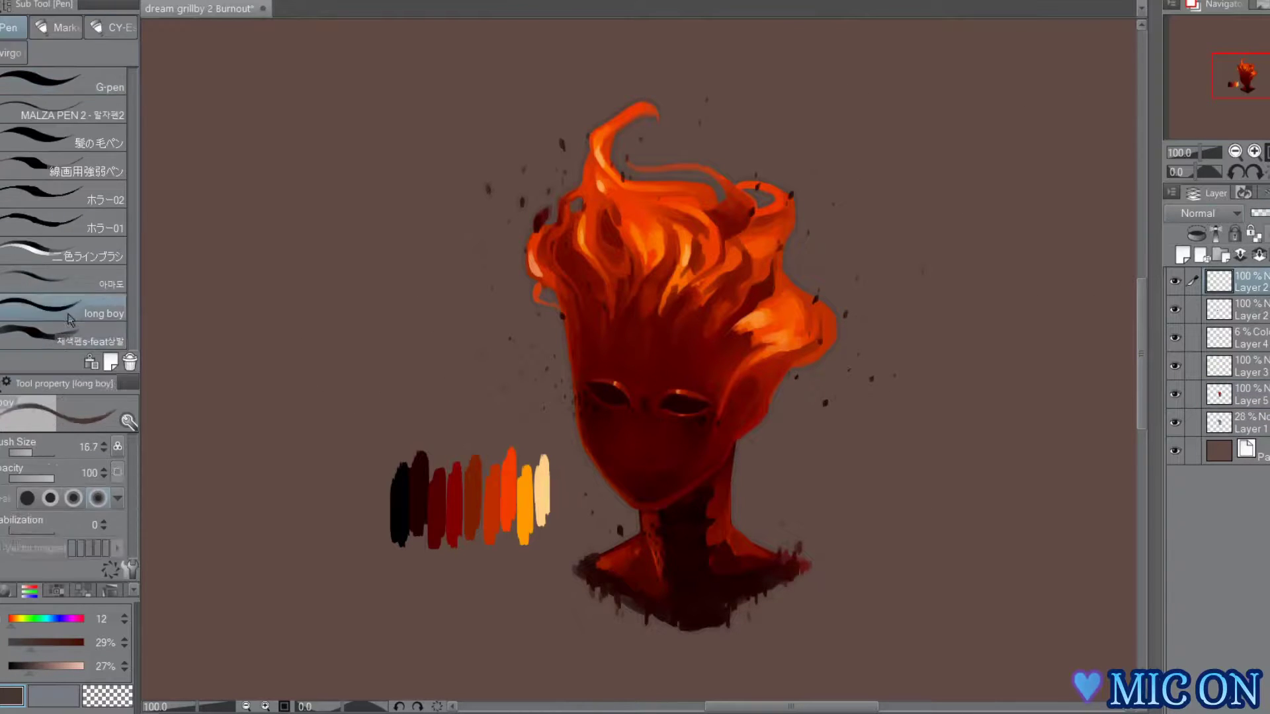
{"action": "key", "text": "b"}
{"action": "left_click", "coordinate": [109, 100]}
{"action": "mouse_move", "coordinate": [363, 299]}
{"action": "left_mouse_down"}
{"action": "mouse_move", "coordinate": [376, 337]}
{"action": "mouse_move", "coordinate": [375, 313]}
{"action": "mouse_move", "coordinate": [389, 360]}
{"action": "left_mouse_up"}
{"action": "left_click_drag", "start_coordinate": [389, 299], "coordinate": [389, 405]}
{"action": "mouse_move", "coordinate": [423, 360]}
{"action": "left_mouse_down"}
{"action": "mouse_move", "coordinate": [400, 396]}
{"action": "mouse_move", "coordinate": [459, 407]}
{"action": "left_mouse_up"}
{"action": "mouse_move", "coordinate": [463, 358]}
{"action": "left_mouse_down"}
{"action": "mouse_move", "coordinate": [478, 354]}
{"action": "mouse_move", "coordinate": [487, 410]}
{"action": "left_mouse_up"}
{"action": "left_click_drag", "start_coordinate": [490, 315], "coordinate": [507, 417]}
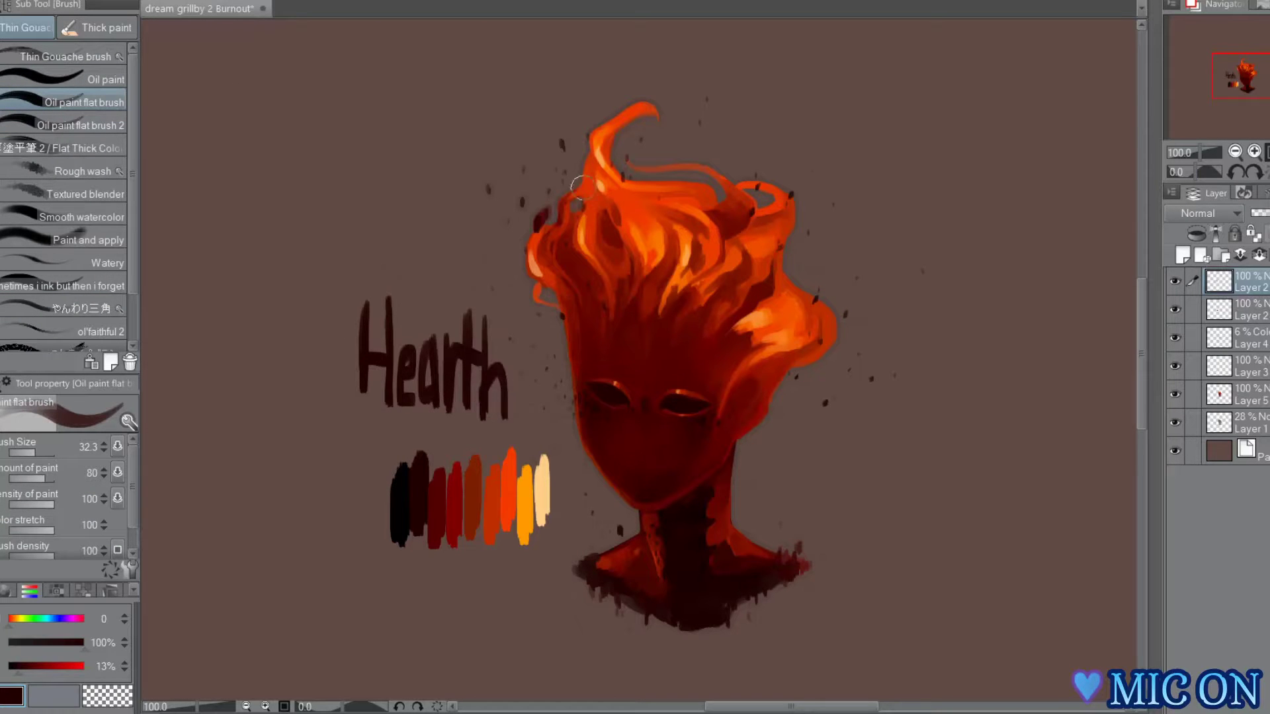
- Undo the last lettering strokes and redraw the "Hearth" title with bolder letters in the same place
{"action": "key", "text": "ctrl+z"}
{"action": "key", "text": "ctrl+z"}
{"action": "key", "text": "ctrl+z"}
{"action": "key", "text": "ctrl+z"}
{"action": "key", "text": "ctrl+z"}
{"action": "mouse_move", "coordinate": [433, 350]}
{"action": "left_mouse_down"}
{"action": "mouse_move", "coordinate": [439, 399]}
{"action": "mouse_move", "coordinate": [465, 355]}
{"action": "left_mouse_up"}
{"action": "left_click_drag", "start_coordinate": [474, 299], "coordinate": [477, 407]}
{"action": "left_click_drag", "start_coordinate": [459, 331], "coordinate": [486, 328]}
{"action": "left_click_drag", "start_coordinate": [491, 309], "coordinate": [511, 401]}
- Duplicate the "Hearth" lettering layer and offset the copy slightly up and sideways from the original
{"action": "left_click", "coordinate": [436, 513], "text": "alt"}
{"action": "key", "text": "ctrl+c"}
{"action": "key", "text": "ctrl+v"}
{"action": "key", "text": "k"}
{"action": "left_click_drag", "start_coordinate": [425, 447], "coordinate": [422, 441]}
- Lock the lower lettering layer's transparent pixels and recolour it red as a drop shadow with a large G-pen stroke
{"action": "left_click", "coordinate": [1247, 309]}
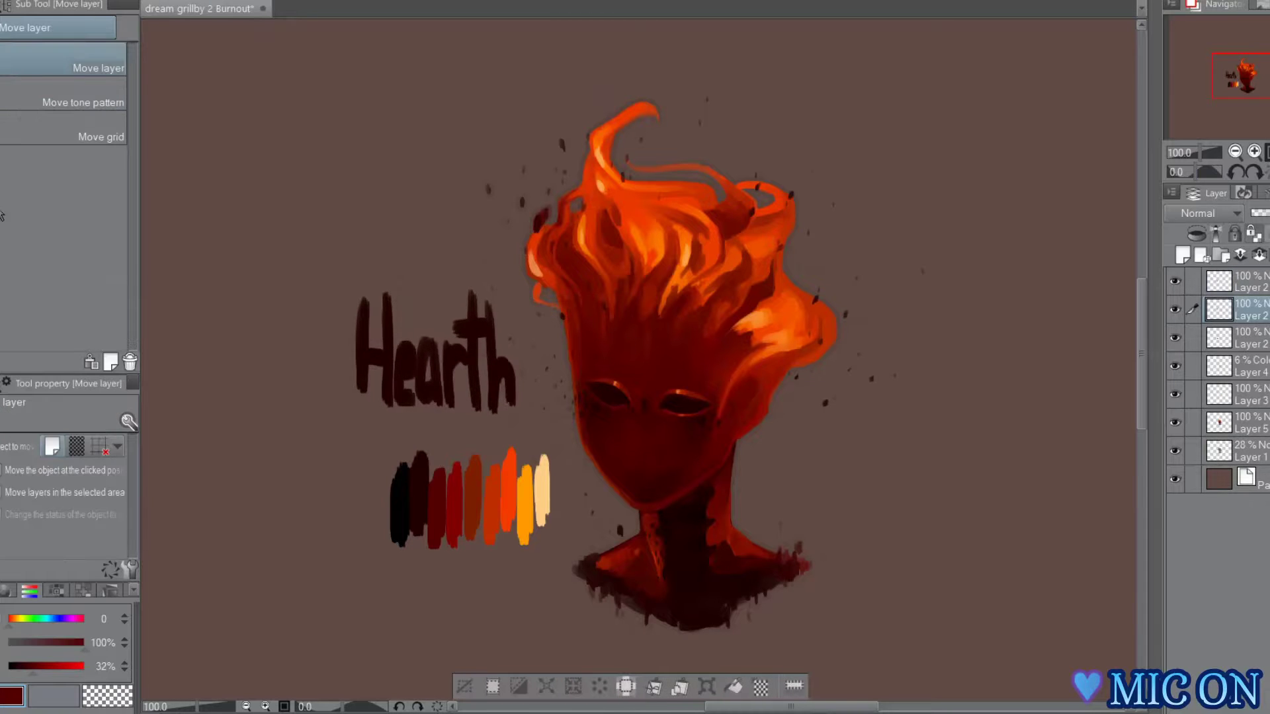
{"action": "left_click", "coordinate": [1254, 234]}
{"action": "key", "text": "p"}
{"action": "left_click", "coordinate": [454, 506], "text": "alt"}
{"action": "left_click_drag", "start_coordinate": [412, 317], "coordinate": [627, 324]}
- Airbrush sampled orange-red along the bottom of the "Hearth" drop shadow using the Soft airbrush
{"action": "left_click", "coordinate": [419, 493], "text": "alt"}
{"action": "left_click", "coordinate": [436, 513], "text": "alt"}
{"action": "left_click", "coordinate": [1246, 282]}
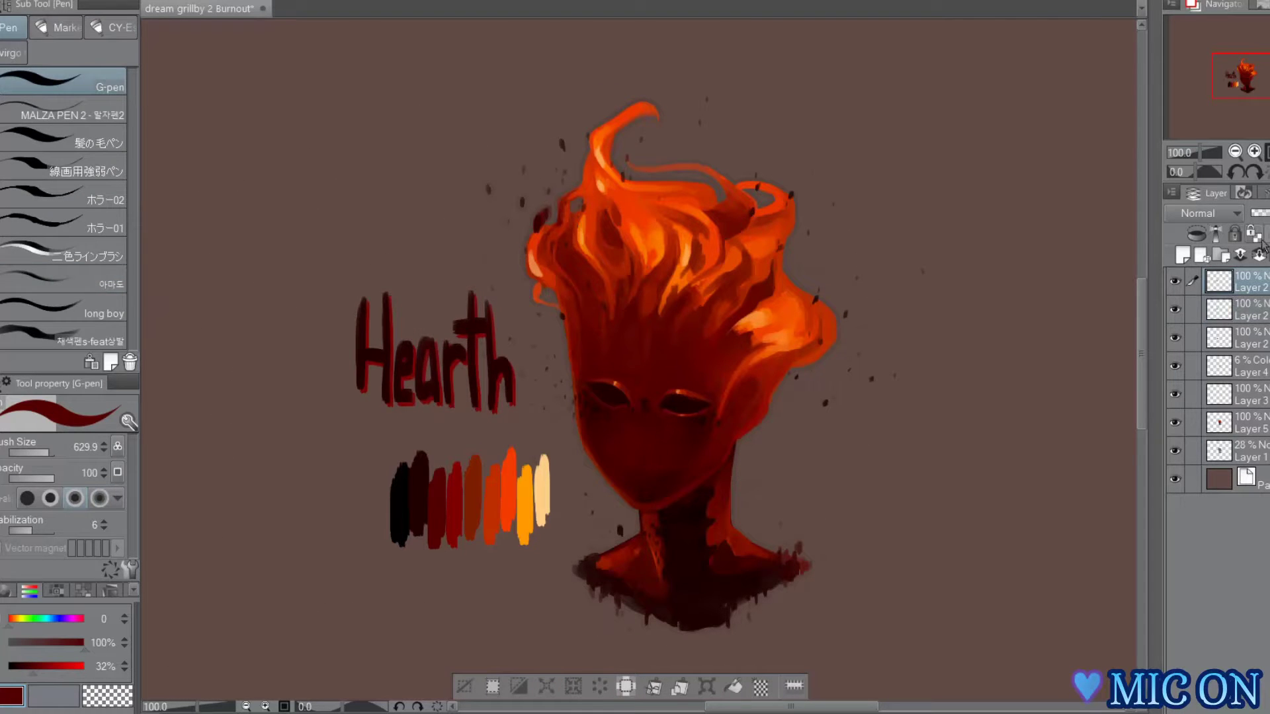
{"action": "key", "text": "b"}
{"action": "left_click", "coordinate": [451, 503], "text": "alt"}
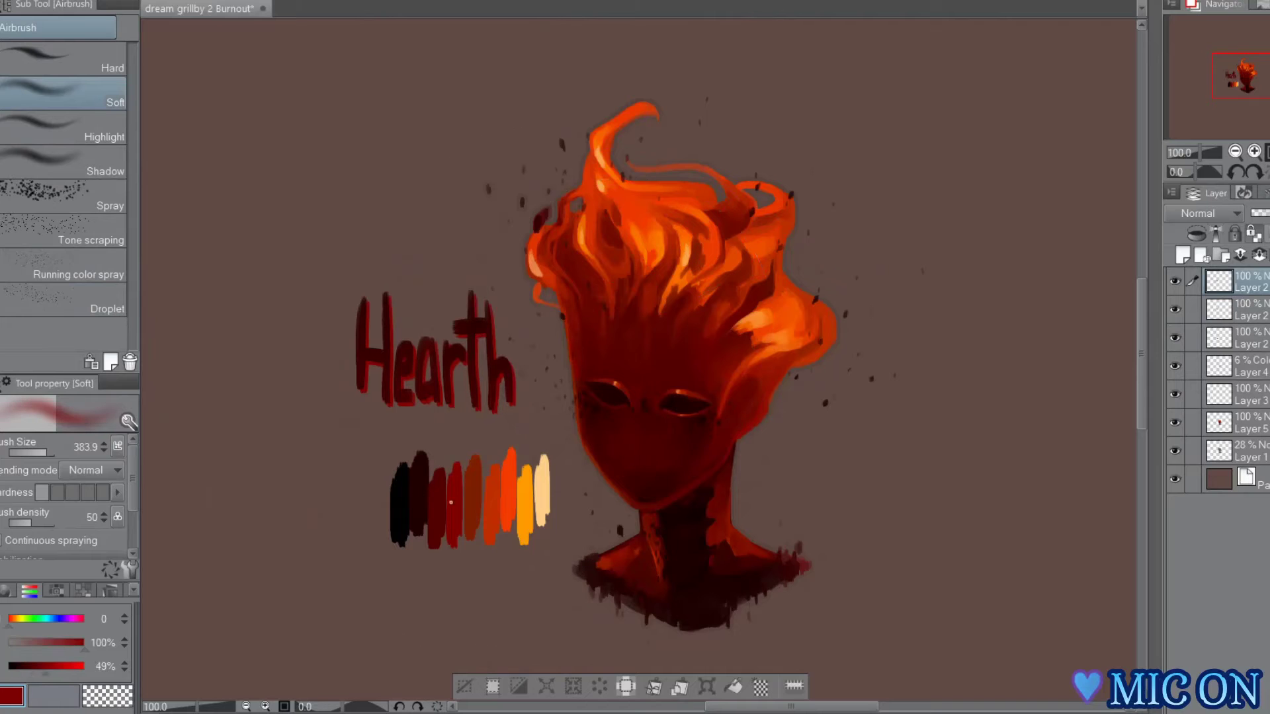
{"action": "left_click", "coordinate": [1247, 310]}
{"action": "left_click", "coordinate": [490, 504], "text": "alt"}
{"action": "left_click", "coordinate": [510, 496], "text": "alt"}
{"action": "left_click_drag", "start_coordinate": [519, 417], "coordinate": [294, 407]}
{"action": "left_click", "coordinate": [528, 483], "text": "alt"}
{"action": "left_click", "coordinate": [510, 500], "text": "alt"}
- Try the Droplet airbrush in darkest maroon on the title, and tone its drop shadow with dark red using Soft
{"action": "left_click", "coordinate": [66, 301]}
{"action": "left_click", "coordinate": [419, 495], "text": "alt"}
{"action": "left_click", "coordinate": [1246, 282]}
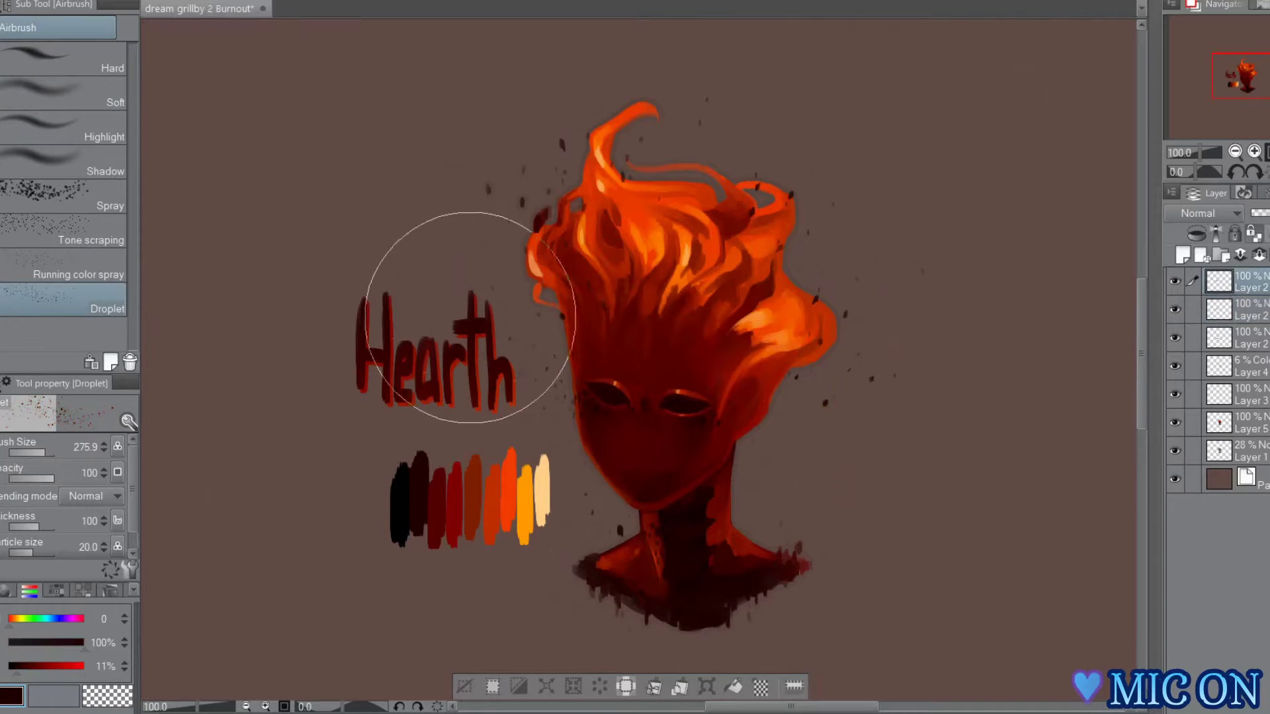
{"action": "left_click", "coordinate": [86, 94]}
{"action": "left_click", "coordinate": [1246, 309]}
{"action": "left_click", "coordinate": [436, 504], "text": "alt"}
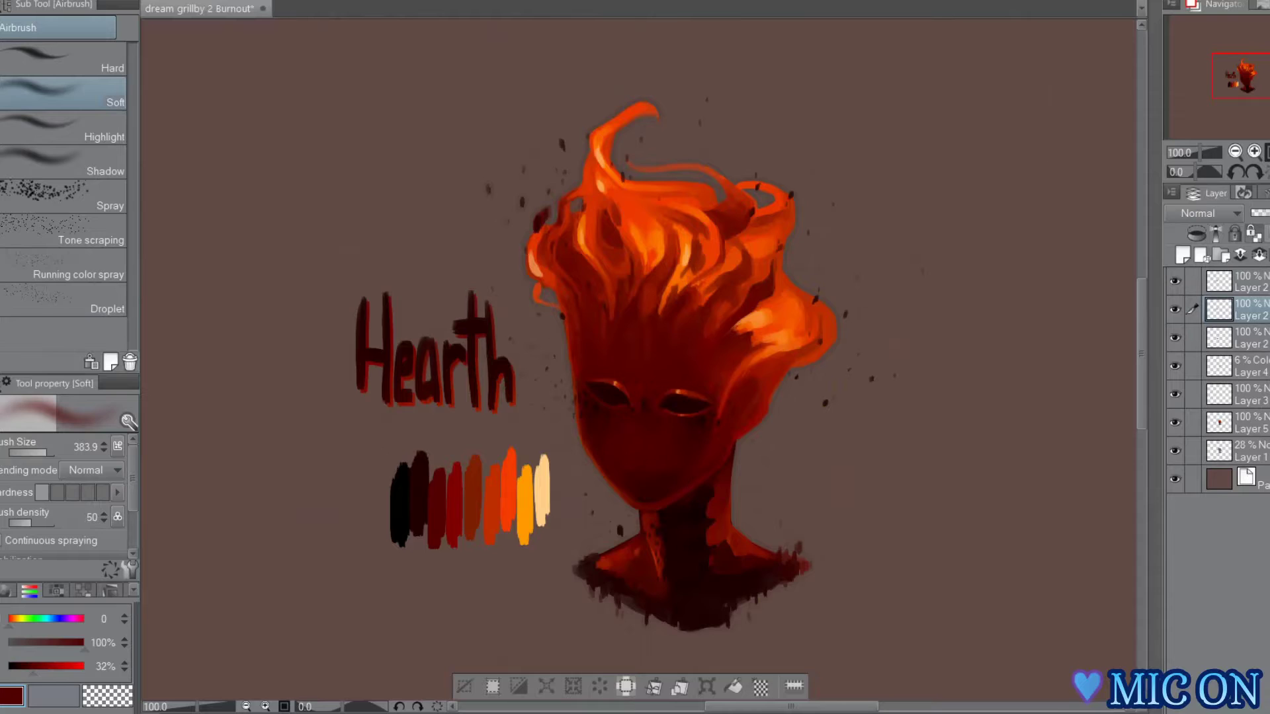
- Paint small orange, yellow-orange and pale cream highlights on the "Hearth" drop shadow with Oil paint flat brush 2
{"action": "left_click", "coordinate": [1255, 152]}
{"action": "left_click_drag", "start_coordinate": [1255, 71], "coordinate": [1245, 72]}
{"action": "key", "text": "b"}
{"action": "left_click", "coordinate": [689, 523], "text": "alt"}
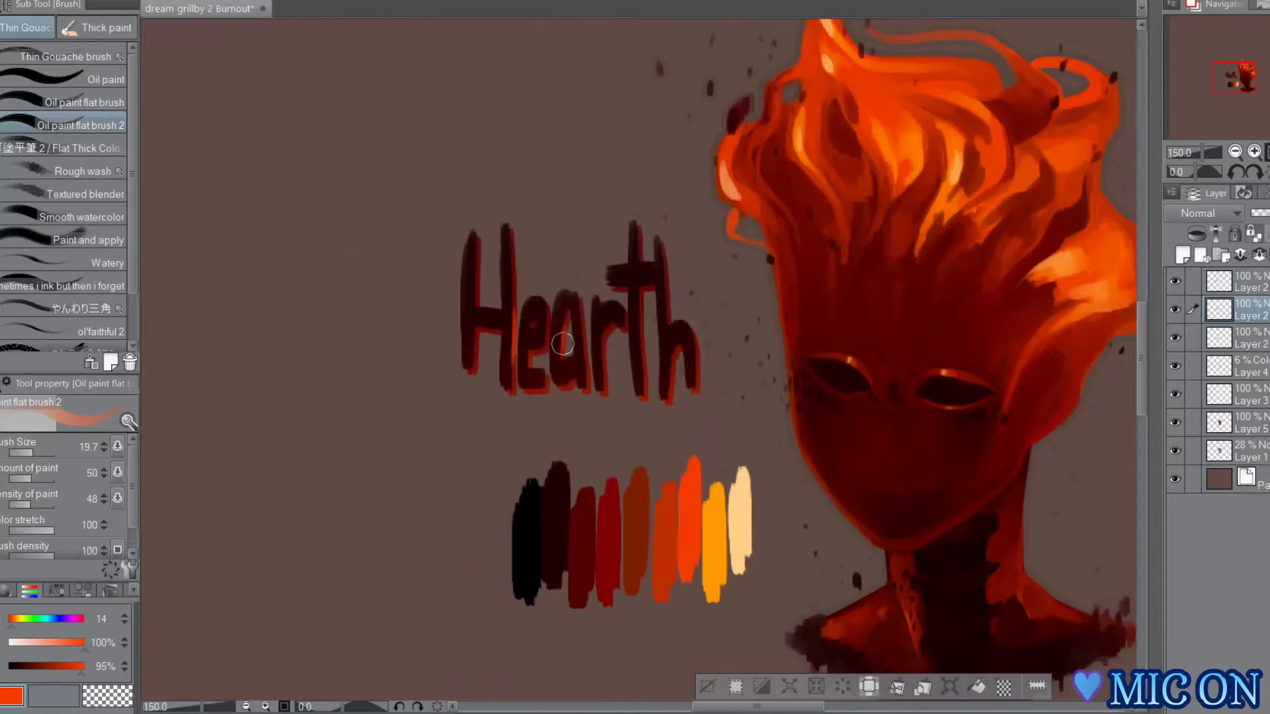
{"action": "left_click", "coordinate": [714, 523], "text": "alt"}
{"action": "left_click_drag", "start_coordinate": [513, 325], "coordinate": [514, 348]}
{"action": "left_click_drag", "start_coordinate": [668, 285], "coordinate": [668, 304]}
{"action": "left_click", "coordinate": [669, 303], "text": "alt"}
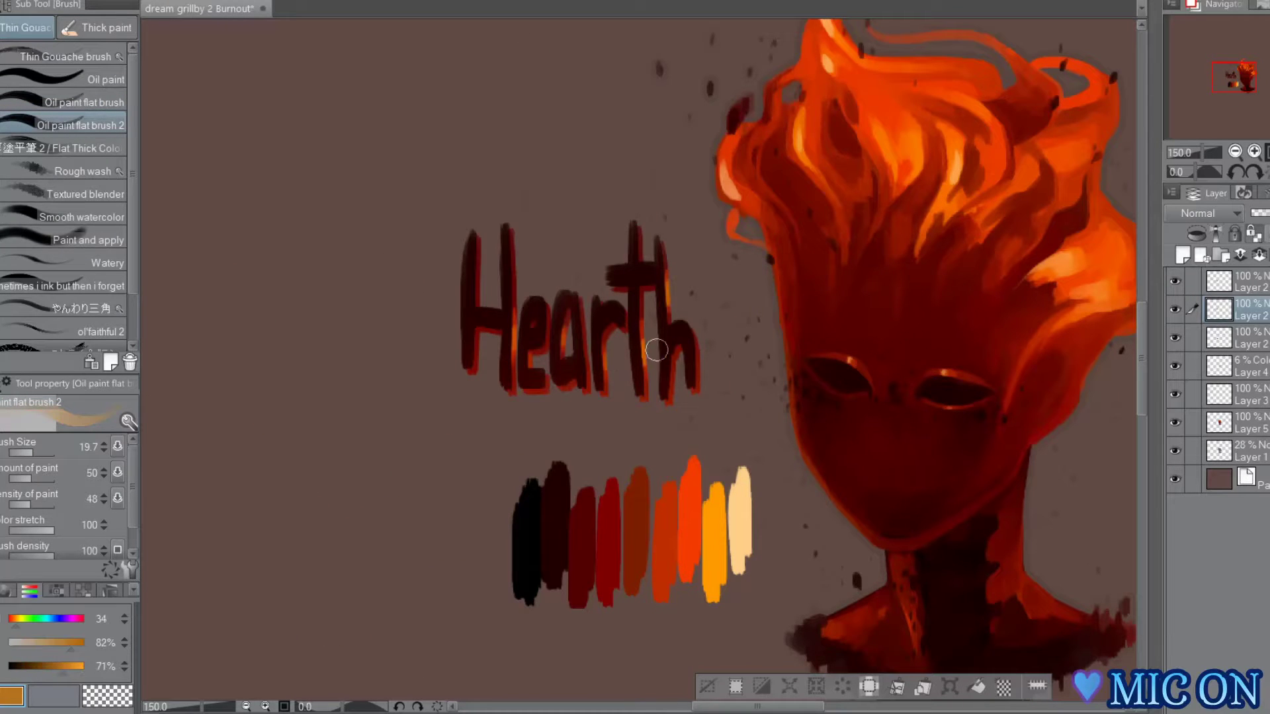
{"action": "left_click", "coordinate": [745, 532], "text": "alt"}
{"action": "left_click", "coordinate": [104, 451]}
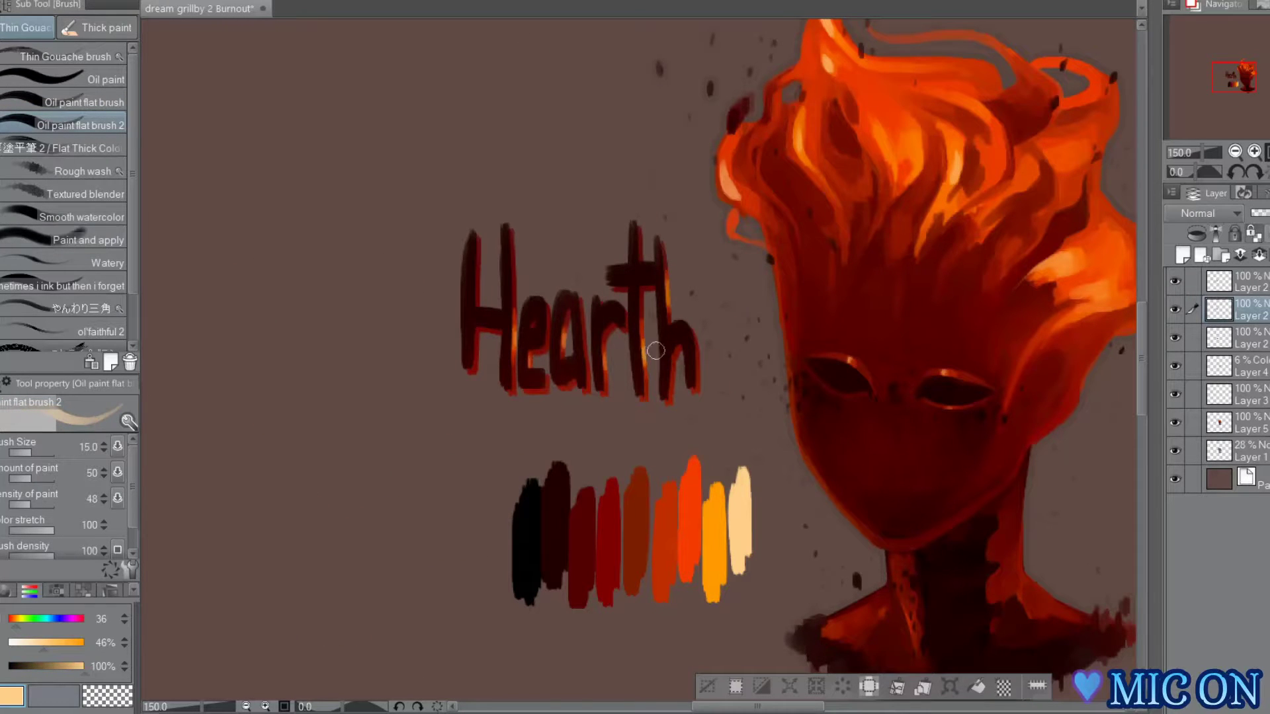
- Crop the canvas to a rectangle enclosing the title, the swatch row and the bust
{"action": "left_click", "coordinate": [1235, 151]}
{"action": "left_click_drag", "start_coordinate": [1234, 86], "coordinate": [1244, 84]}
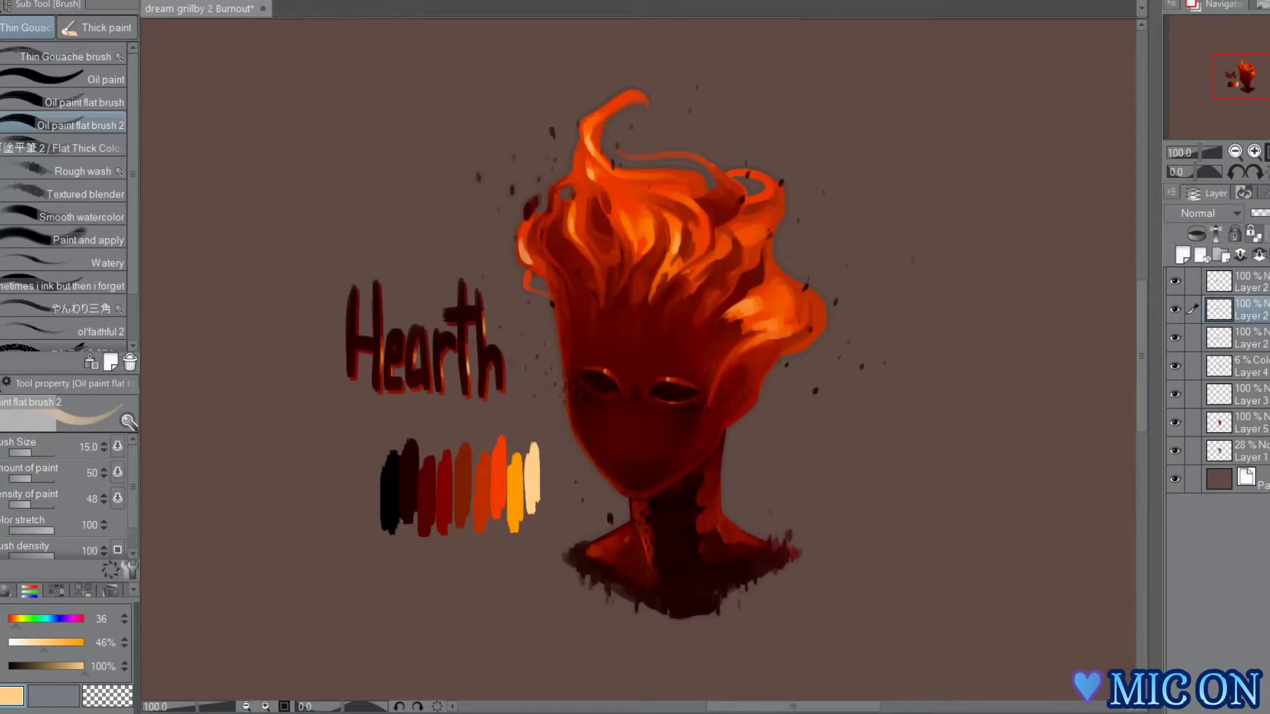
{"action": "left_click", "coordinate": [1248, 282]}
{"action": "key", "text": "m"}
{"action": "left_click_drag", "start_coordinate": [297, 62], "coordinate": [942, 644]}
{"action": "left_click", "coordinate": [485, 673]}
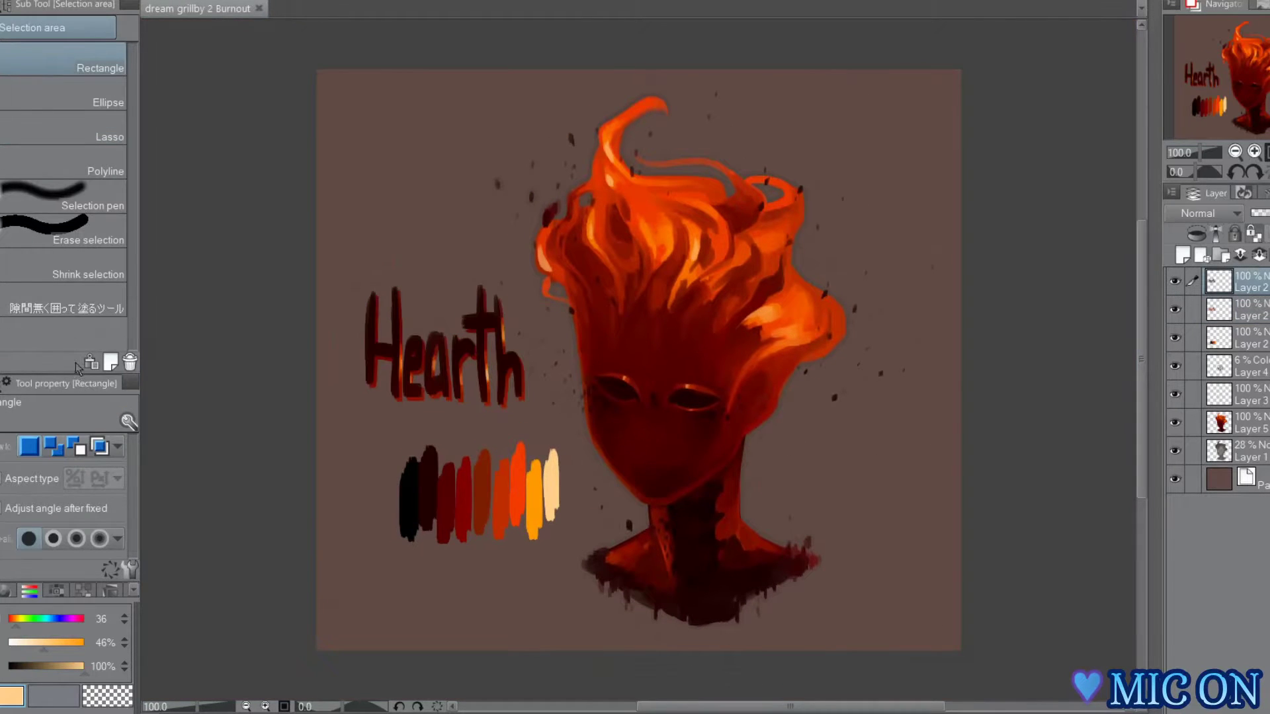
- Undo the cream test scribble over the title and hand-letter a pale cream signature beside the bust's shoulder
{"action": "scroll", "coordinate": [1046, 183], "scroll_direction": "up", "scroll_amount": 3}
{"action": "scroll", "coordinate": [1046, 183], "scroll_direction": "down", "scroll_amount": 5}
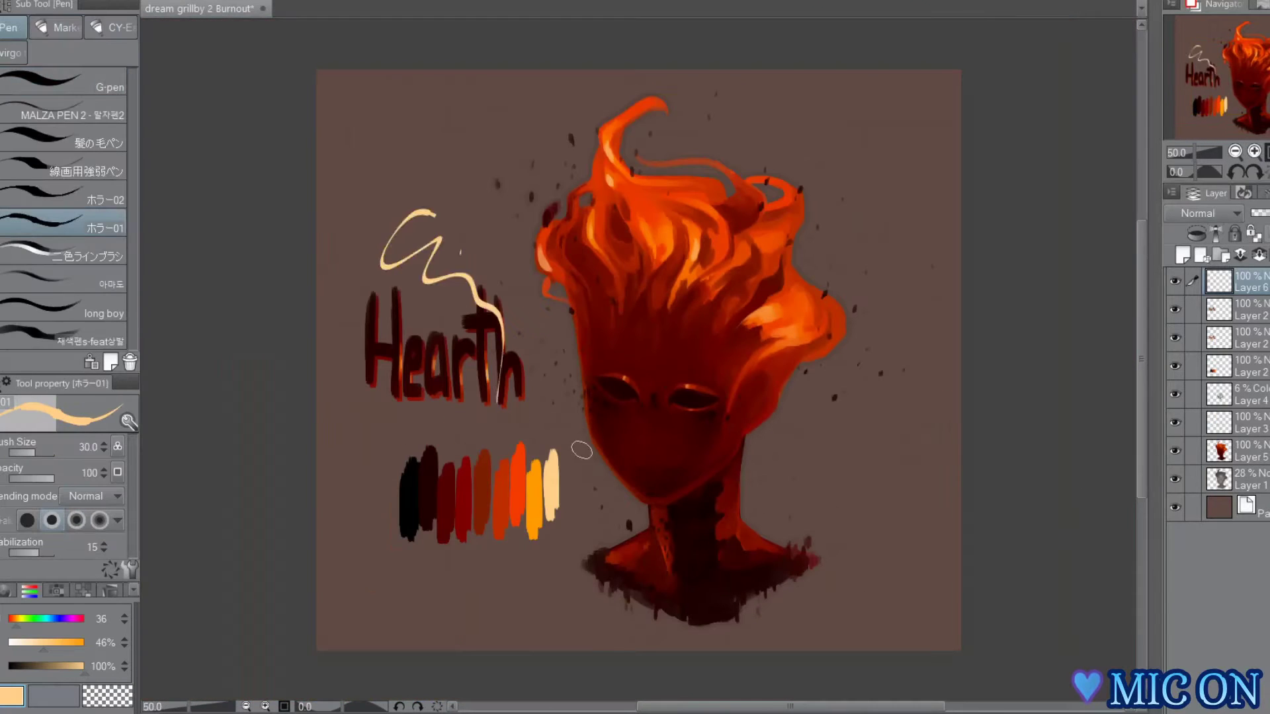
{"action": "key", "text": "ctrl+z"}
{"action": "left_click_drag", "start_coordinate": [767, 553], "coordinate": [749, 600]}
{"action": "left_click_drag", "start_coordinate": [769, 587], "coordinate": [809, 583]}
{"action": "mouse_move", "coordinate": [819, 544]}
{"action": "left_mouse_down"}
{"action": "mouse_move", "coordinate": [791, 582]}
{"action": "mouse_move", "coordinate": [862, 553]}
{"action": "left_mouse_up"}
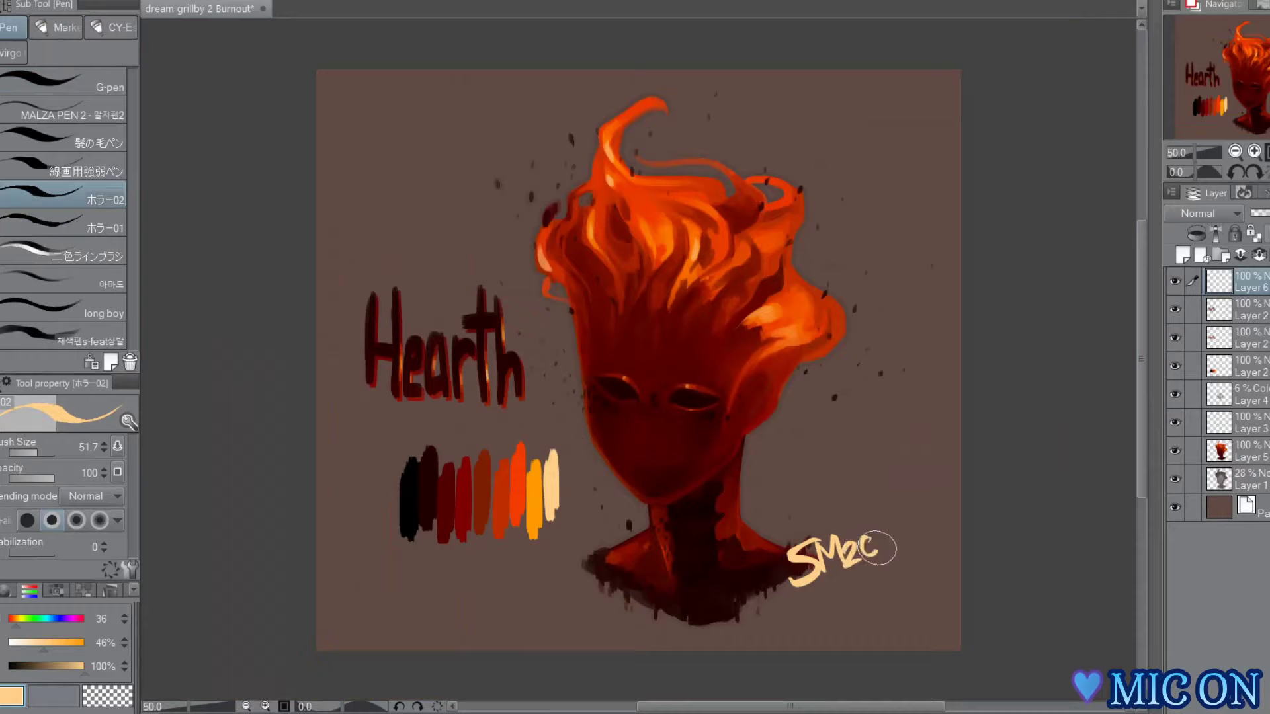
{"action": "left_click", "coordinate": [1175, 282]}
{"action": "left_click", "coordinate": [1174, 282]}
- Select the signature's outline, add a new layer beneath it, and sample orange-red from the hair
{"action": "key", "text": "ctrl+a"}
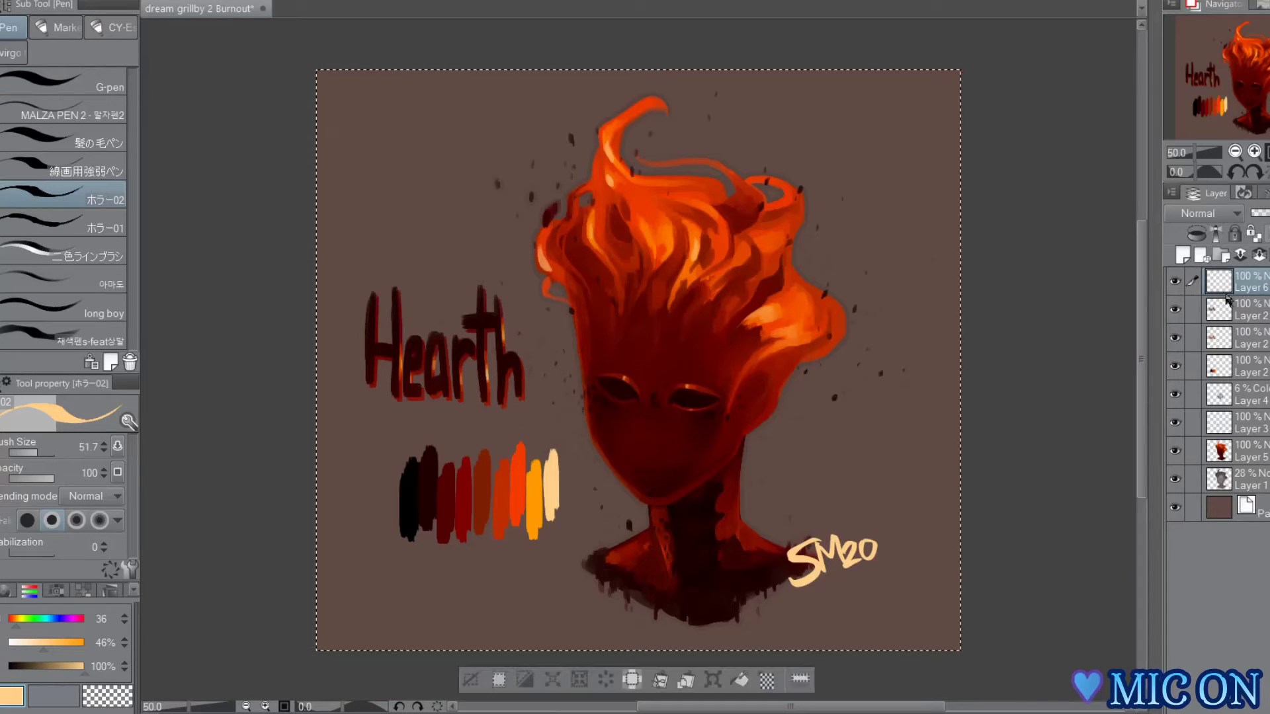
{"action": "left_click", "coordinate": [1221, 285], "text": "ctrl"}
{"action": "left_click", "coordinate": [1250, 310]}
{"action": "left_click", "coordinate": [1183, 255]}
{"action": "left_click", "coordinate": [655, 222], "text": "alt"}
{"action": "left_click", "coordinate": [657, 260], "text": "alt"}
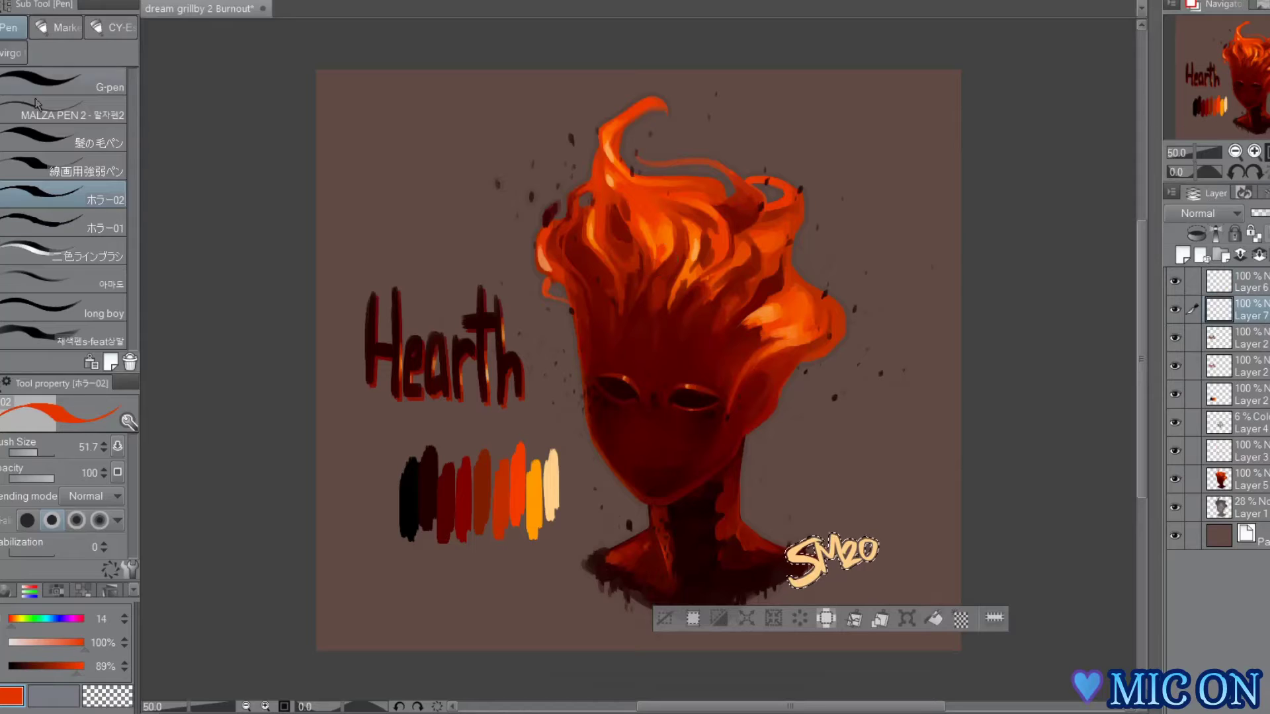
- Airbrush a sampled rusty red glow behind the signature inside the selection, and clear the selection
{"action": "key", "text": "b"}
{"action": "left_click", "coordinate": [782, 373], "text": "alt"}
{"action": "left_click_drag", "start_coordinate": [804, 562], "coordinate": [886, 545]}
{"action": "key", "text": "ctrl+d"}
- Set the signature layer's blending mode to Glow dodge at 77% opacity and check the finished piece
{"action": "left_click", "coordinate": [1252, 283]}
{"action": "left_click", "coordinate": [1221, 214]}
{"action": "left_click", "coordinate": [1202, 404]}
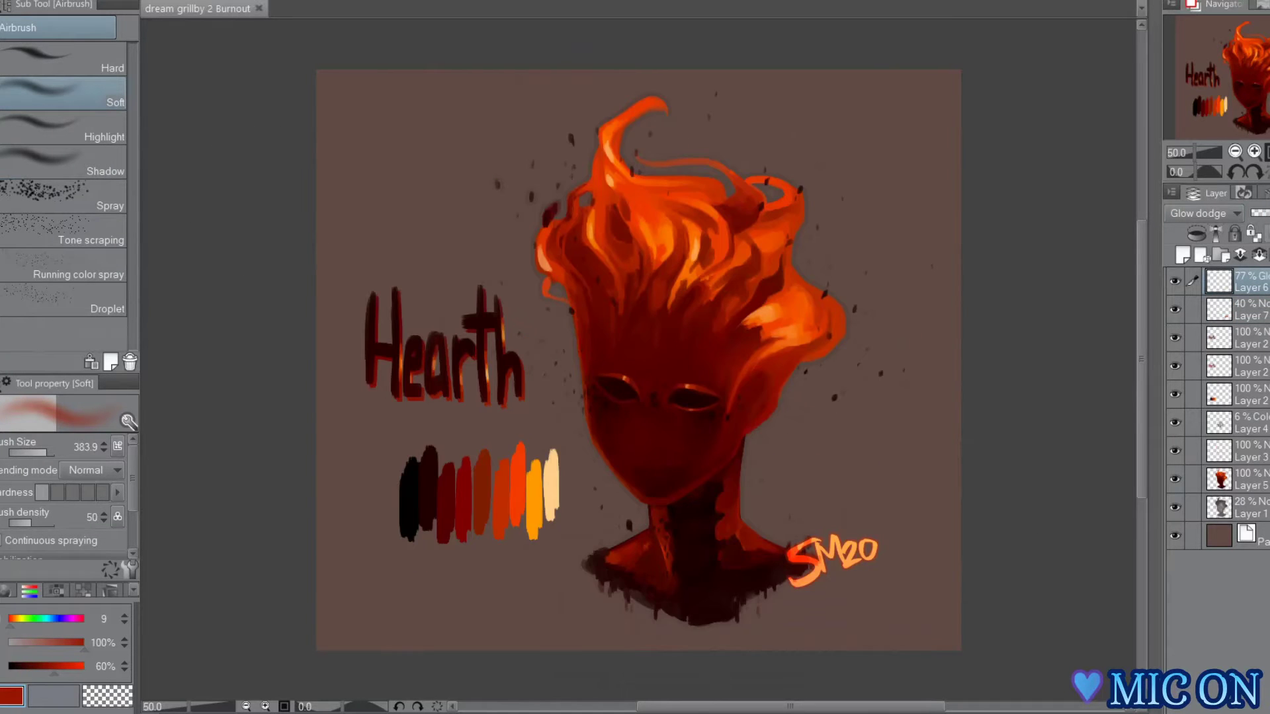
{"action": "double_click", "coordinate": [1254, 152]}
{"action": "scroll", "coordinate": [639, 364], "scroll_direction": "down", "scroll_amount": 2}
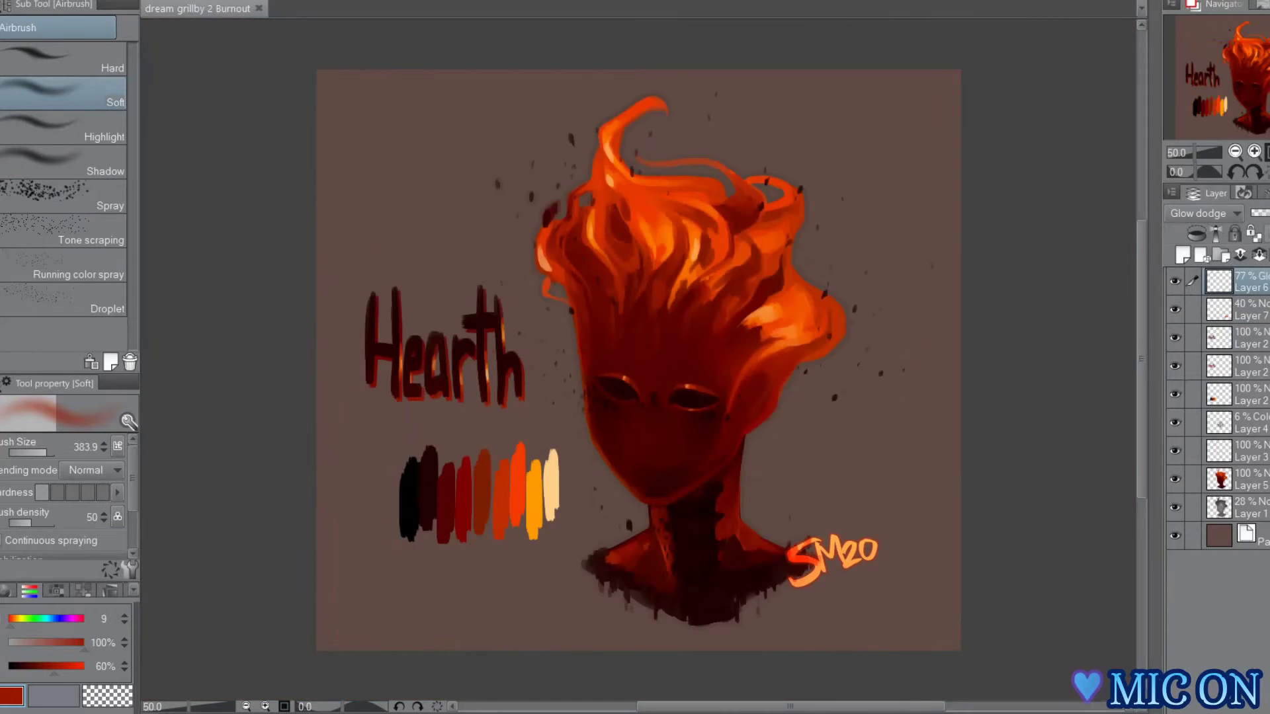